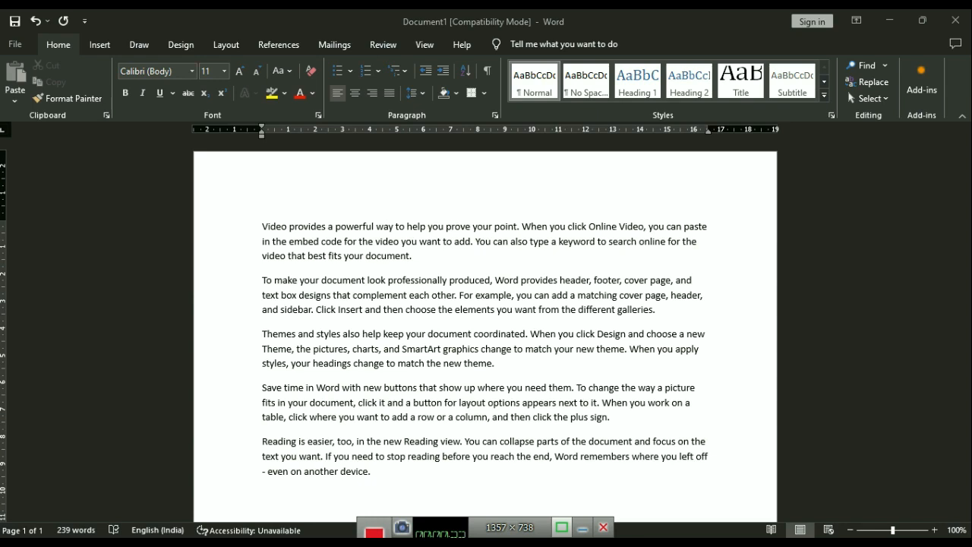
Copy the word "provides" in the first sentence of the document.
click(15, 82)
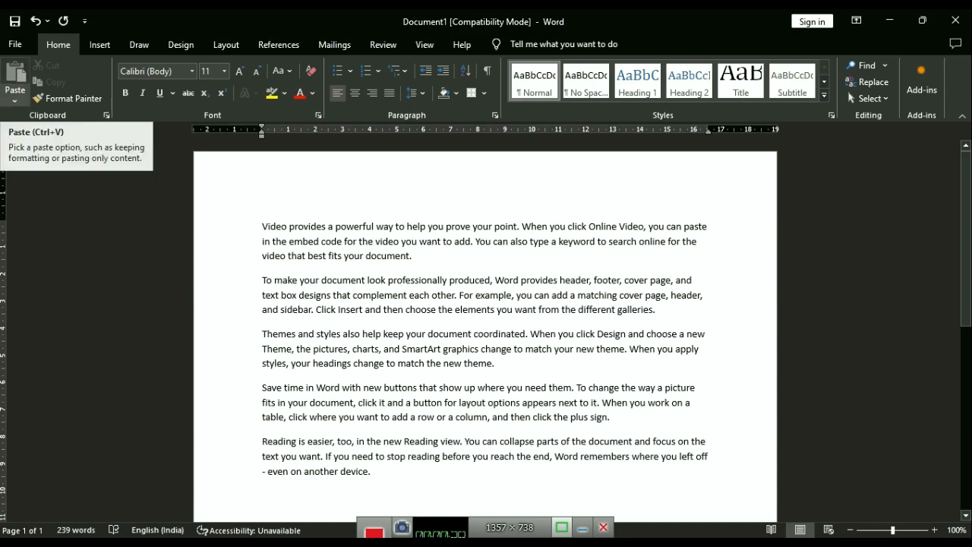
double_click(303, 227)
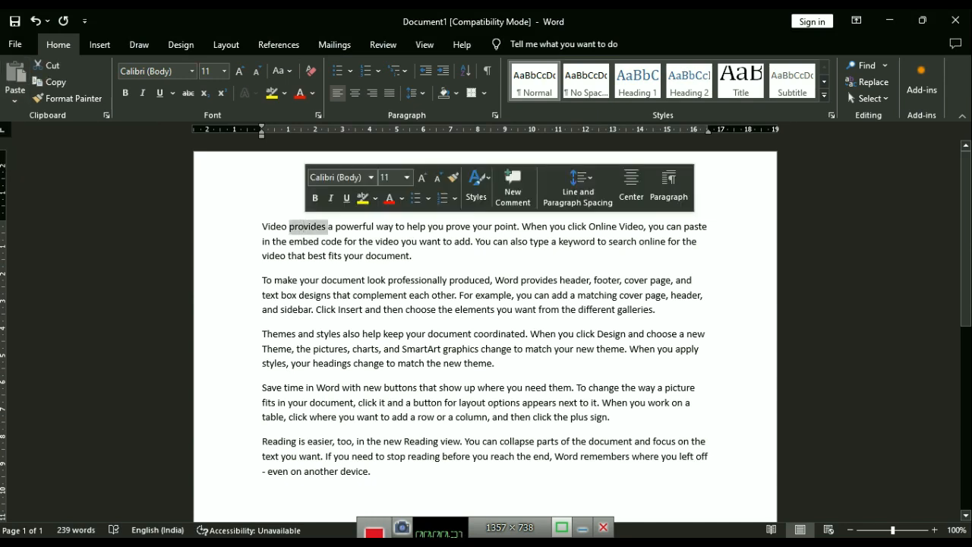
right_click(305, 227)
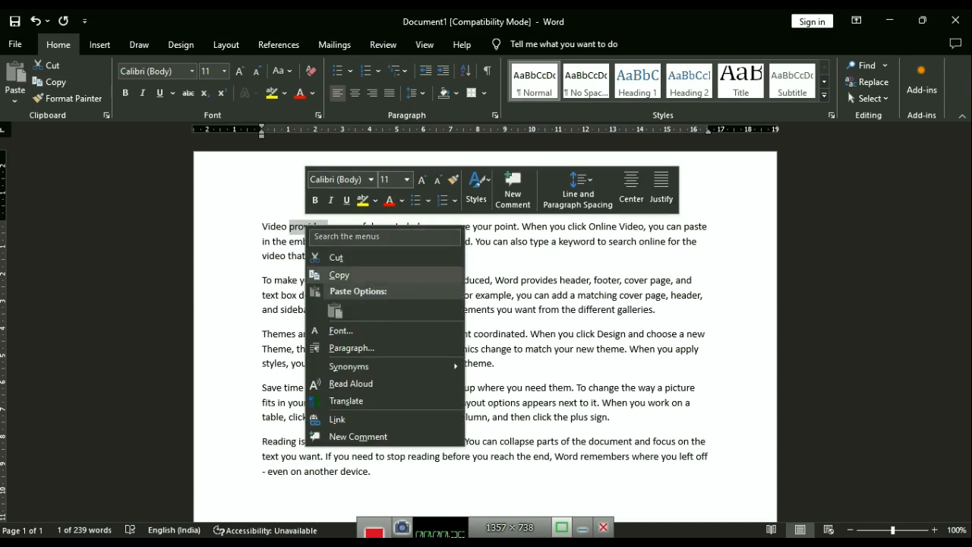
click(339, 274)
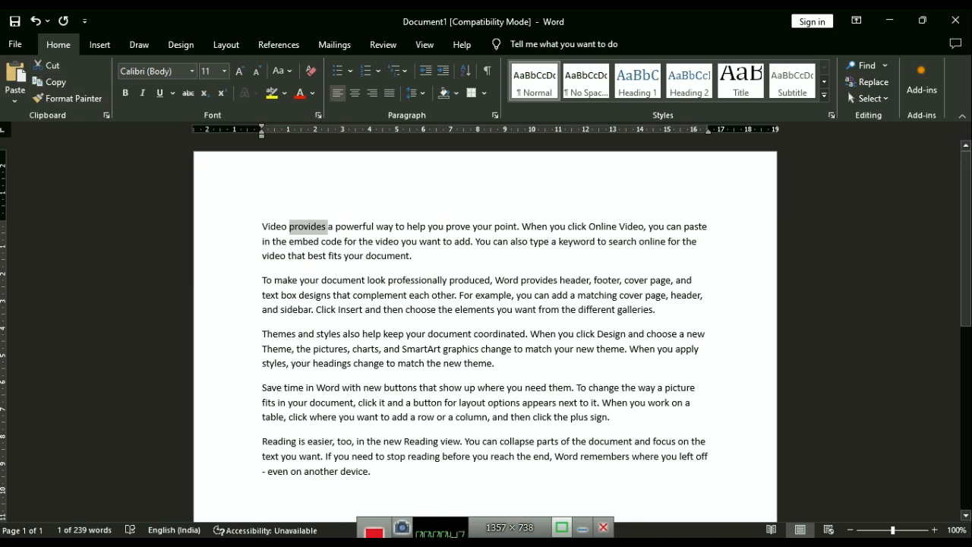
Cut the word "provides" from the first sentence and paste it back in the same place.
double_click(315, 227)
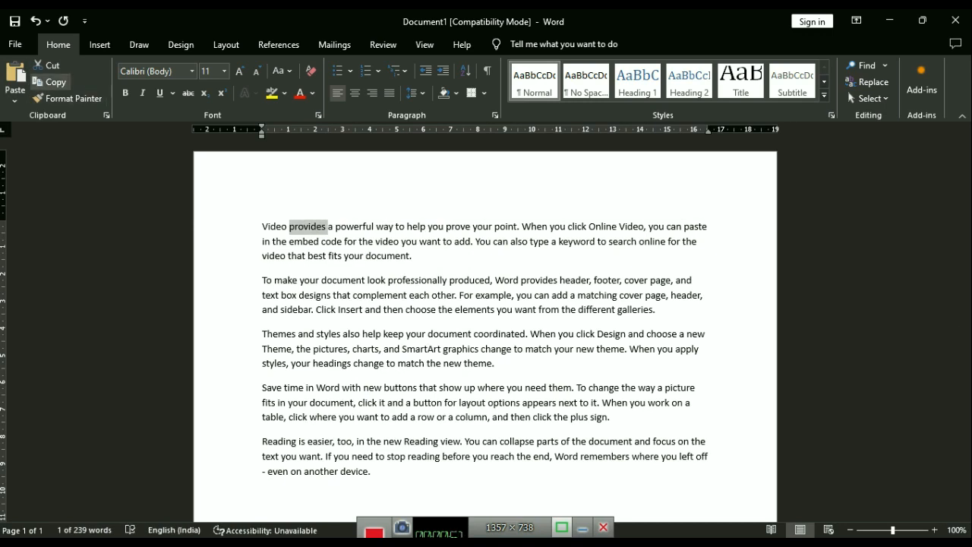
click(48, 65)
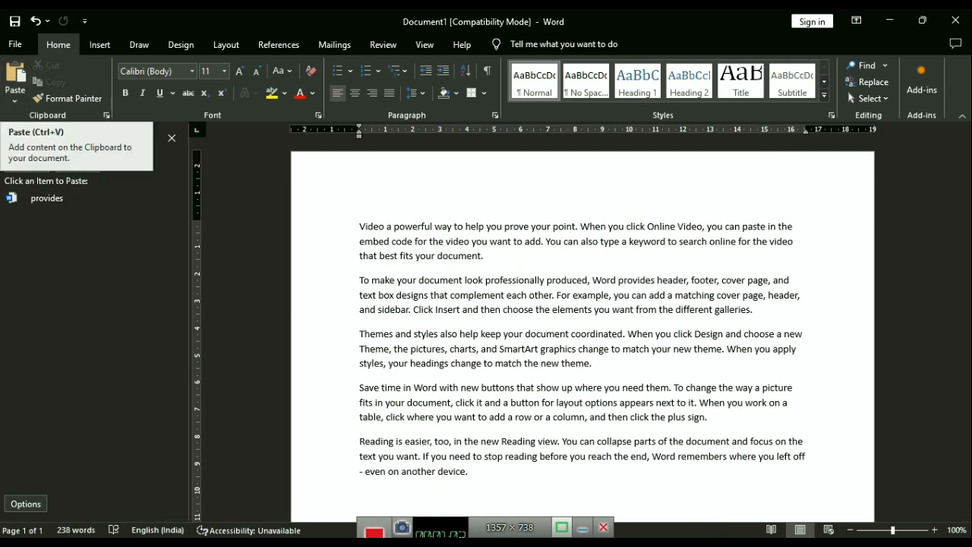
click(15, 76)
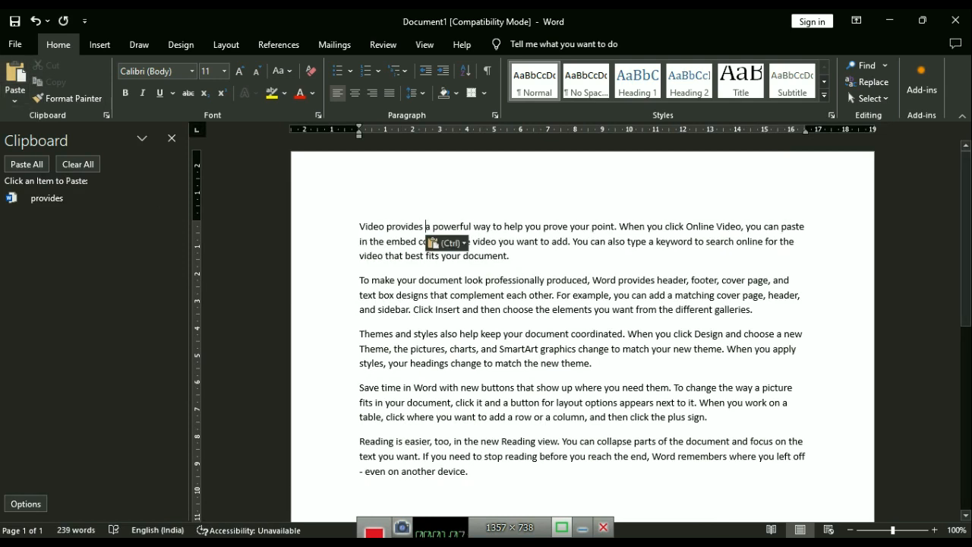
Set the font size of the sentence "Video provides a powerful way to help you prove your point." to 16.
double_click(448, 227)
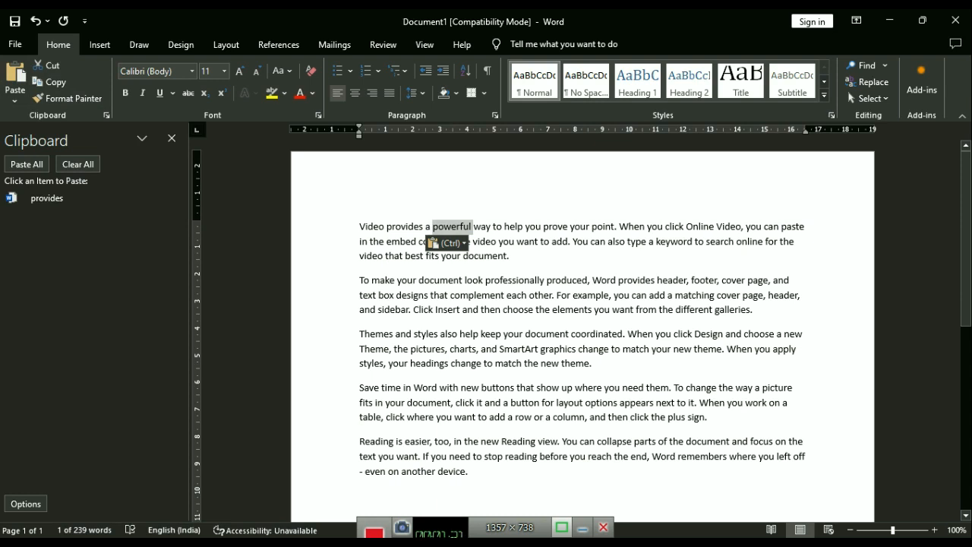
click(503, 226)
click(589, 226)
click(640, 226)
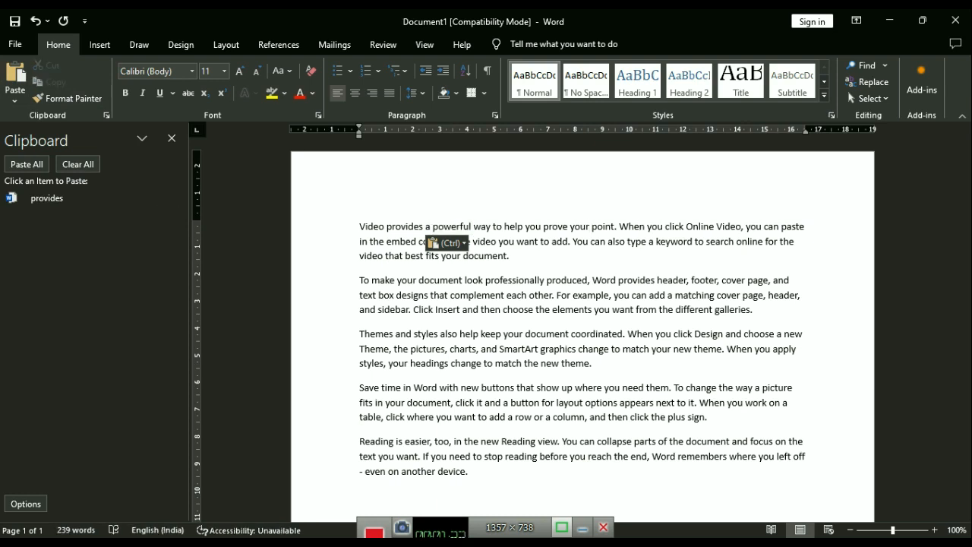
click(529, 227)
double_click(530, 227)
click(592, 226)
drag(549, 226, 359, 226)
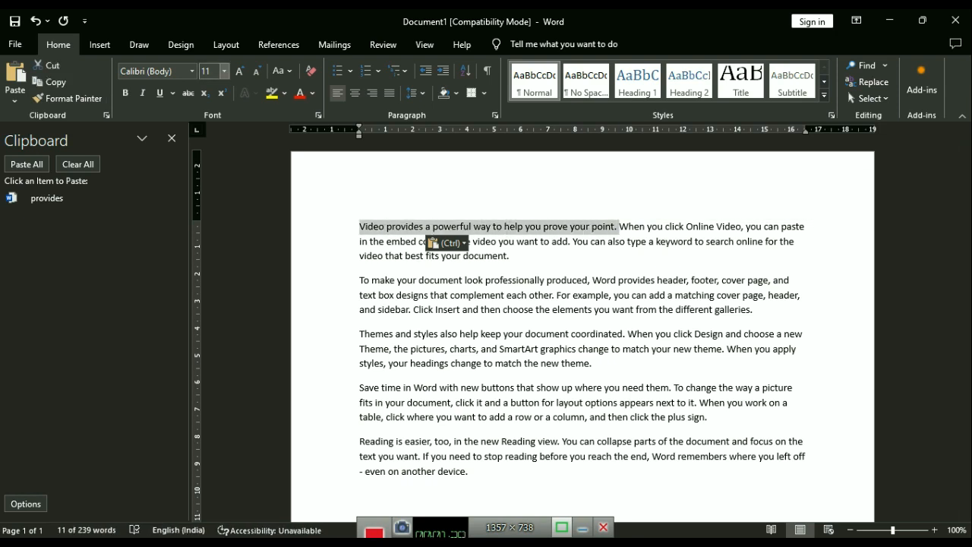
click(224, 71)
click(207, 169)
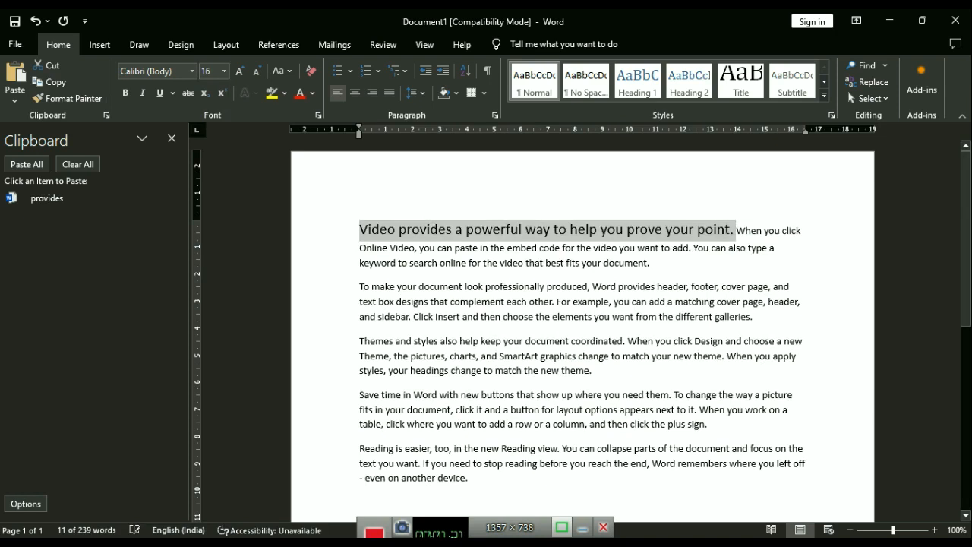
click(669, 248)
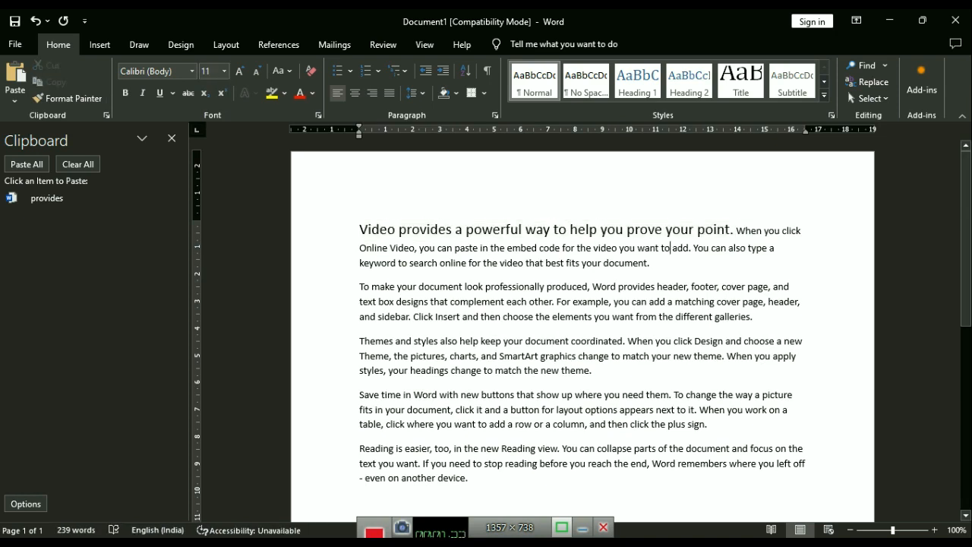
Copy the text "Video provides a powerful way to help you prove your point" to the clipboard.
click(558, 229)
triple_click(557, 229)
click(536, 228)
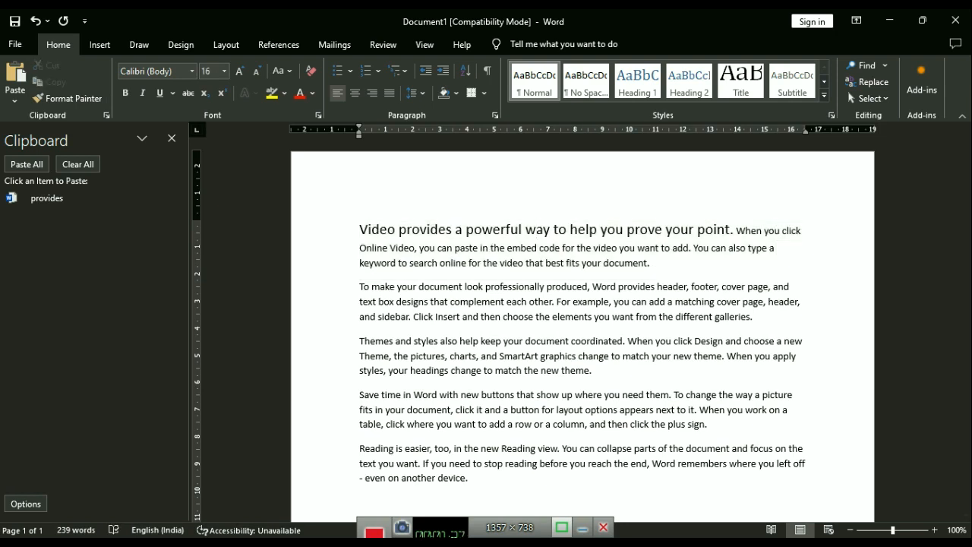
click(68, 99)
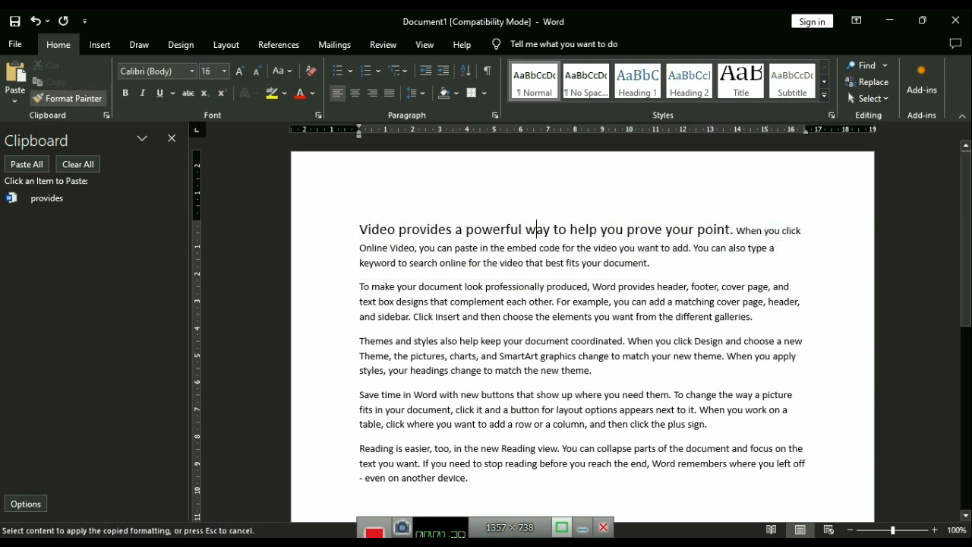
drag(360, 229, 730, 228)
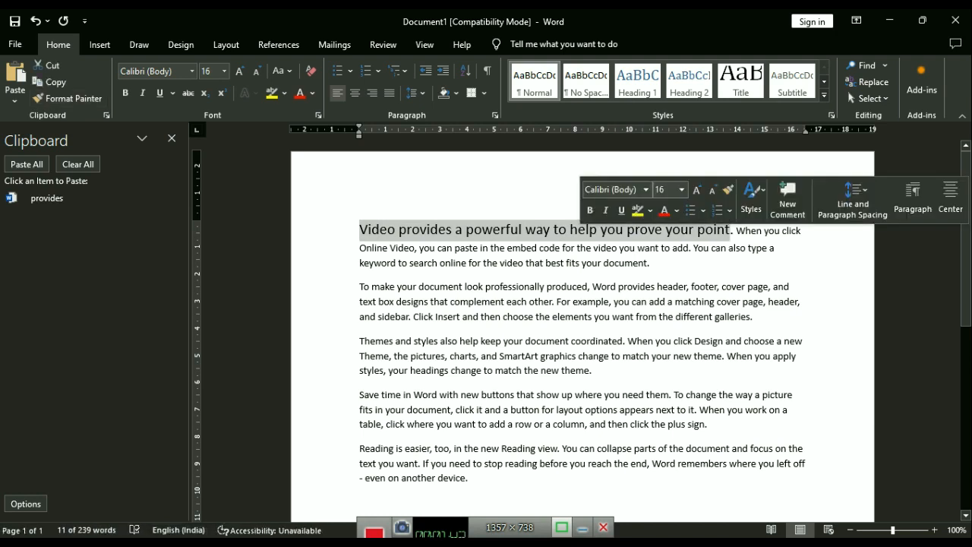
right_click(499, 227)
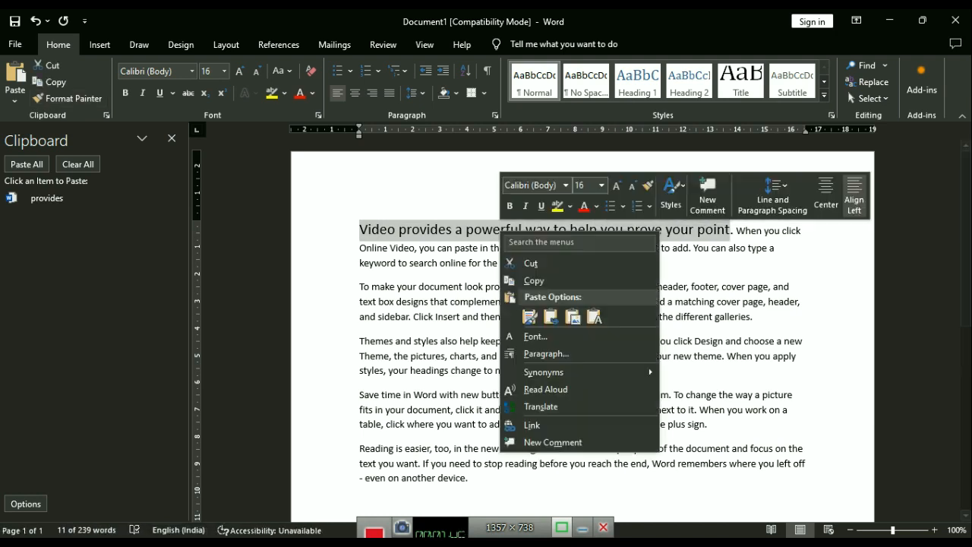
click(524, 263)
Use Format Painter to apply the first sentence's formatting to "To make your document look professionally produced," in the second paragraph.
click(68, 98)
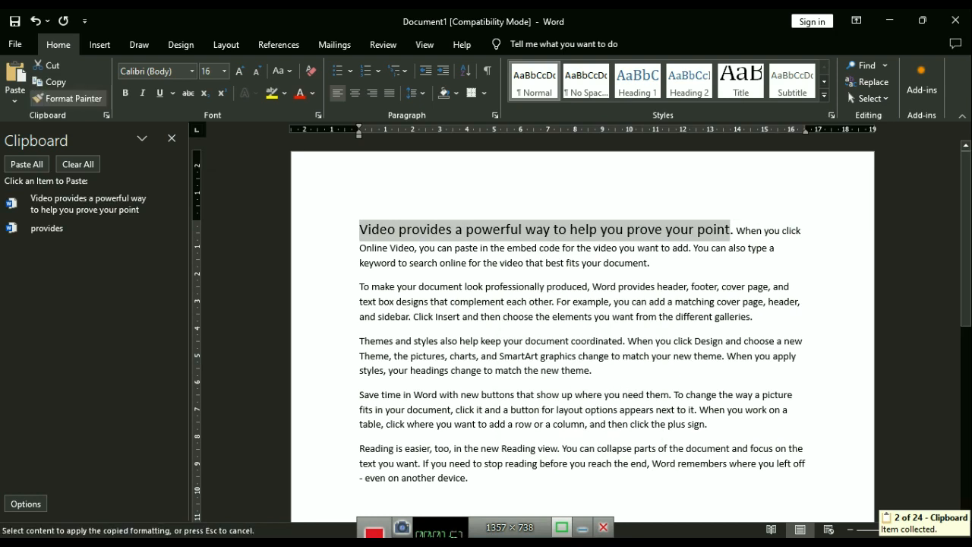
mouse_move(360, 287)
mouse_down()
mouse_move(685, 287)
mouse_move(590, 287)
mouse_up()
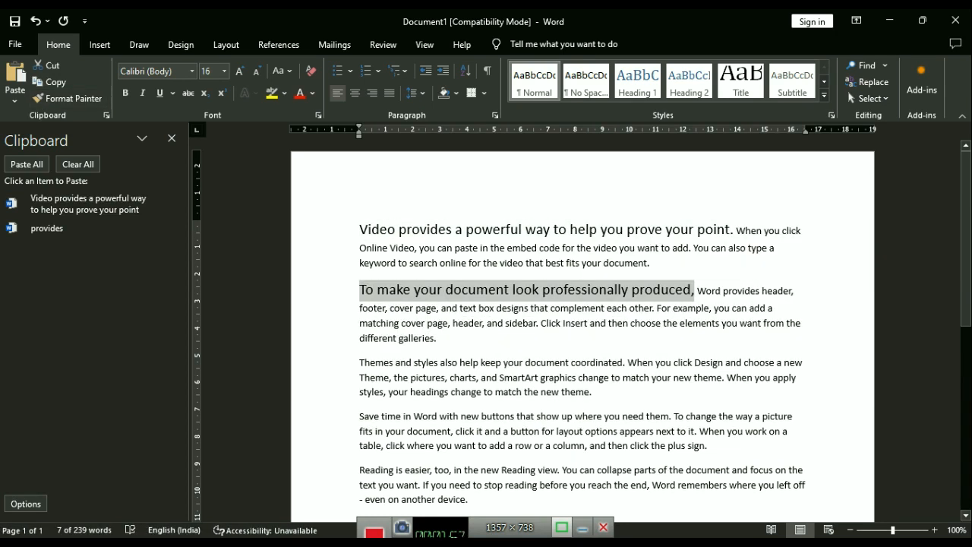
click(440, 338)
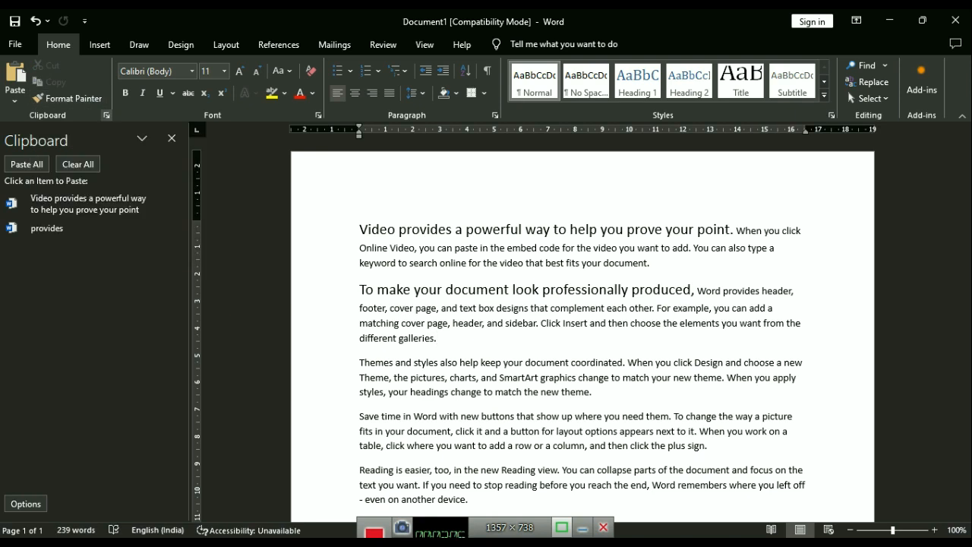
With the clipboard history shown, copy the words "Video" and "provides" separately from the first sentence.
click(106, 115)
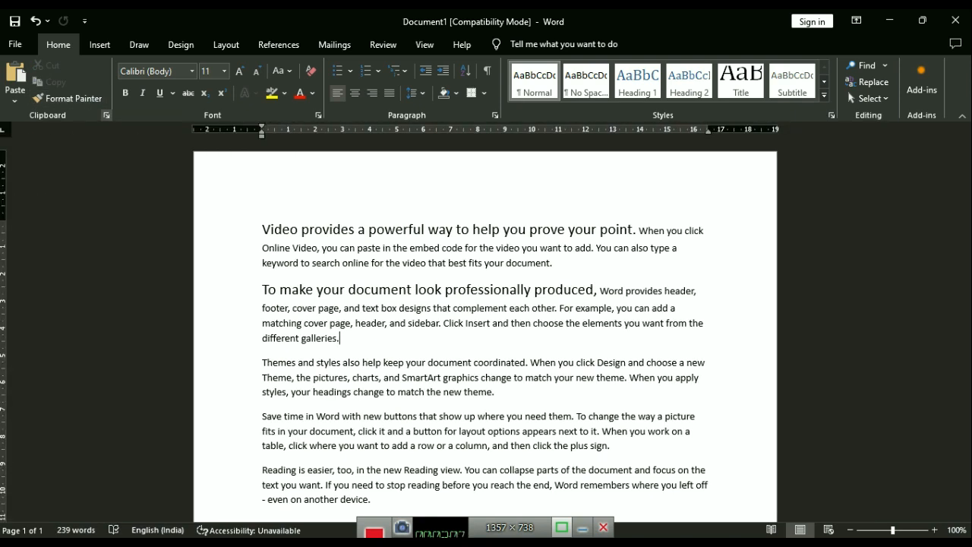
click(107, 115)
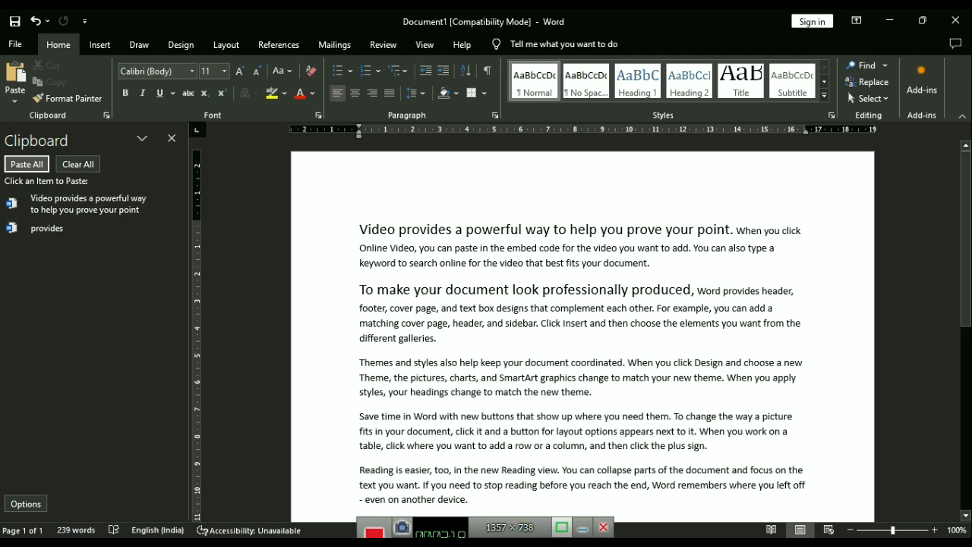
double_click(378, 230)
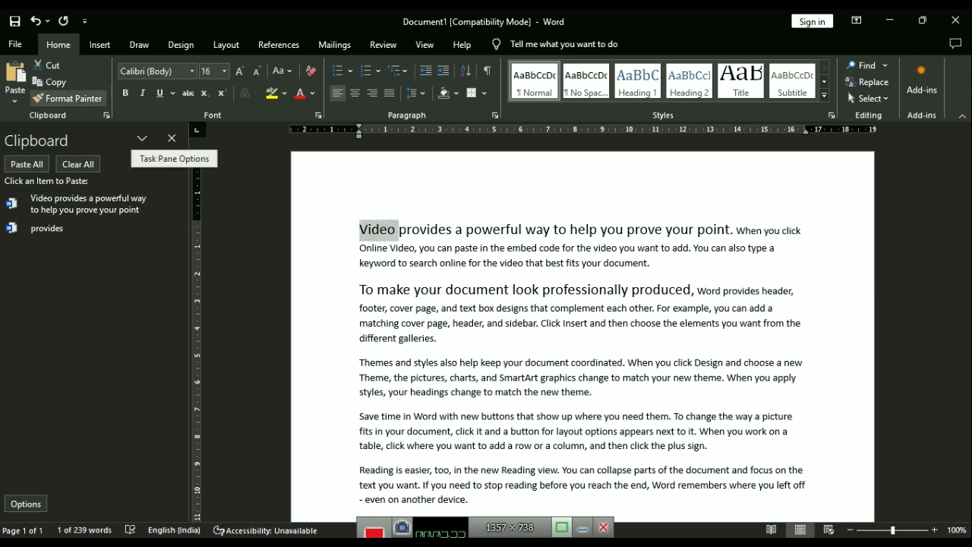
click(51, 82)
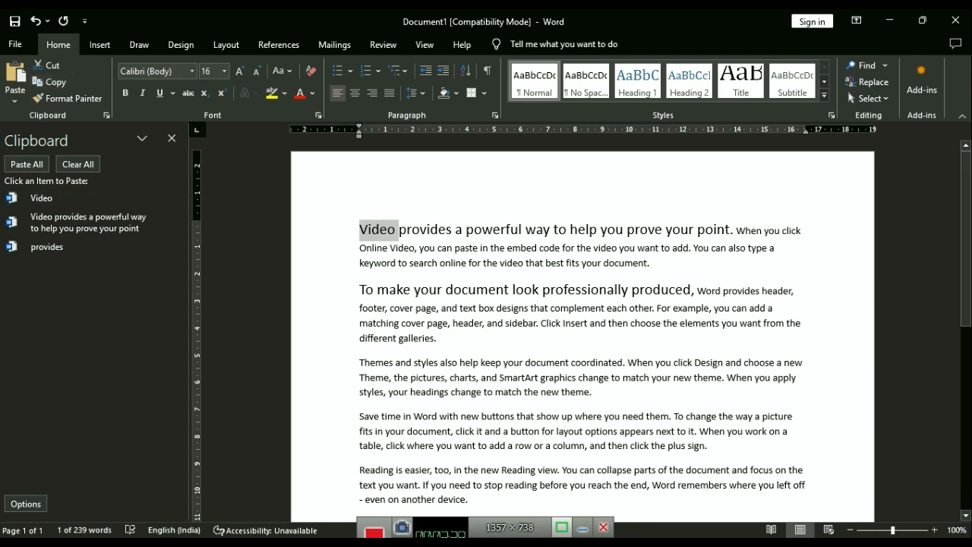
double_click(422, 229)
click(53, 81)
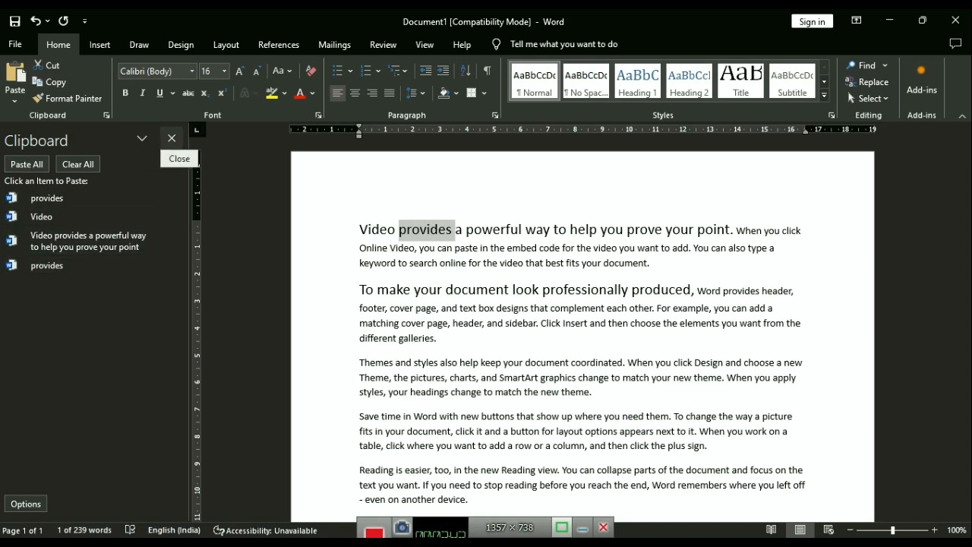
click(172, 138)
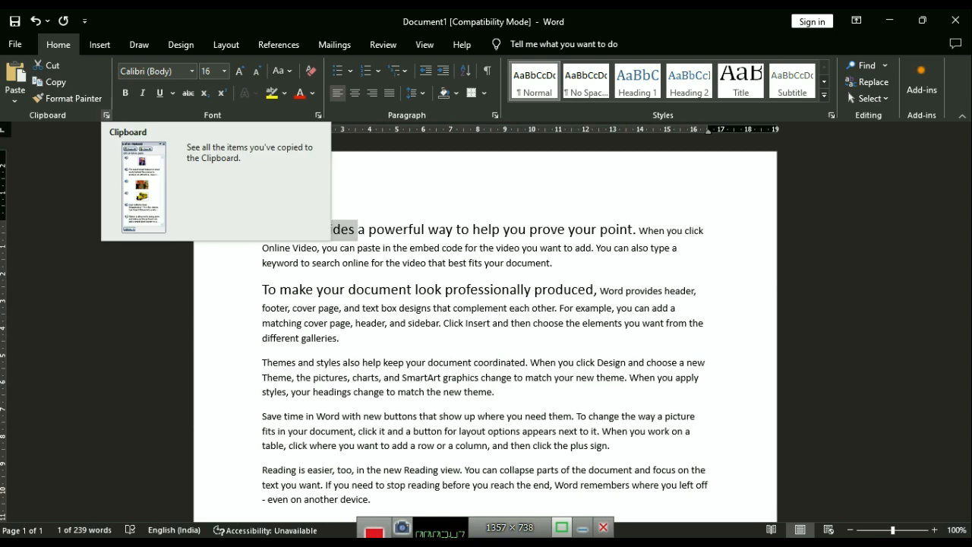
click(106, 115)
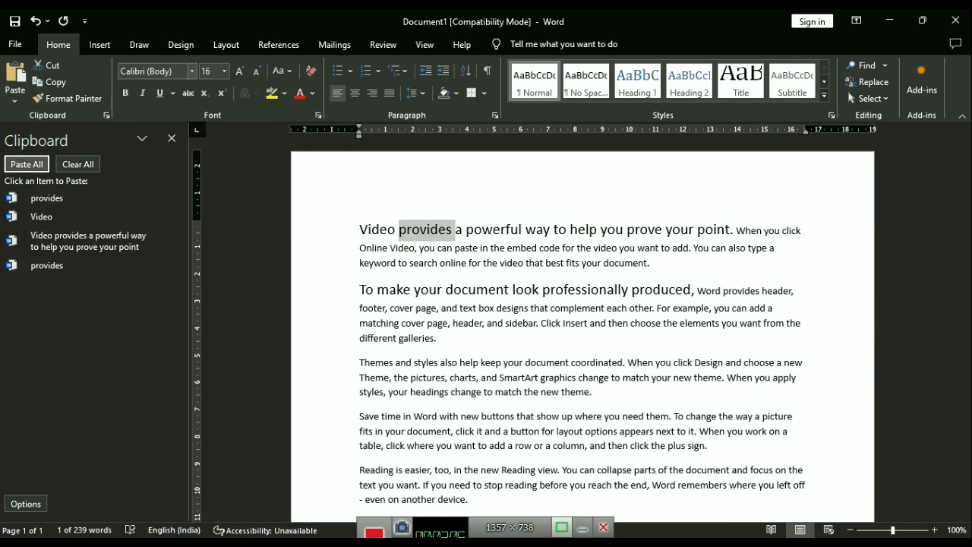
Change the font of the whole first paragraph to Algerian.
click(193, 71)
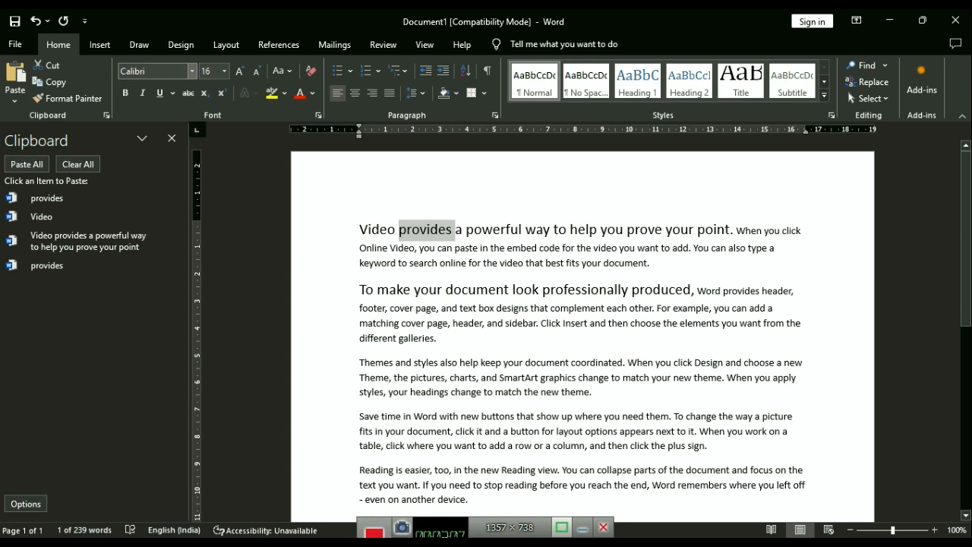
click(192, 71)
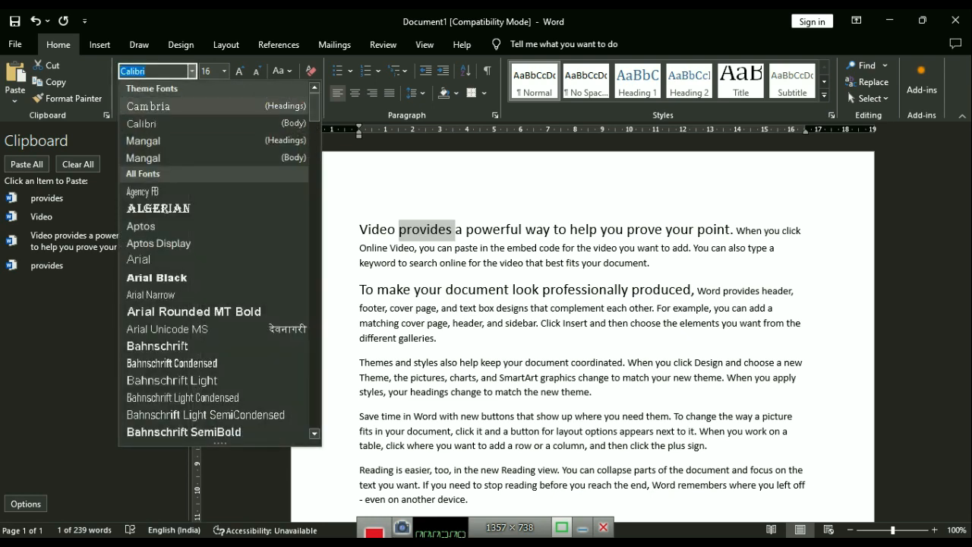
click(192, 72)
click(192, 71)
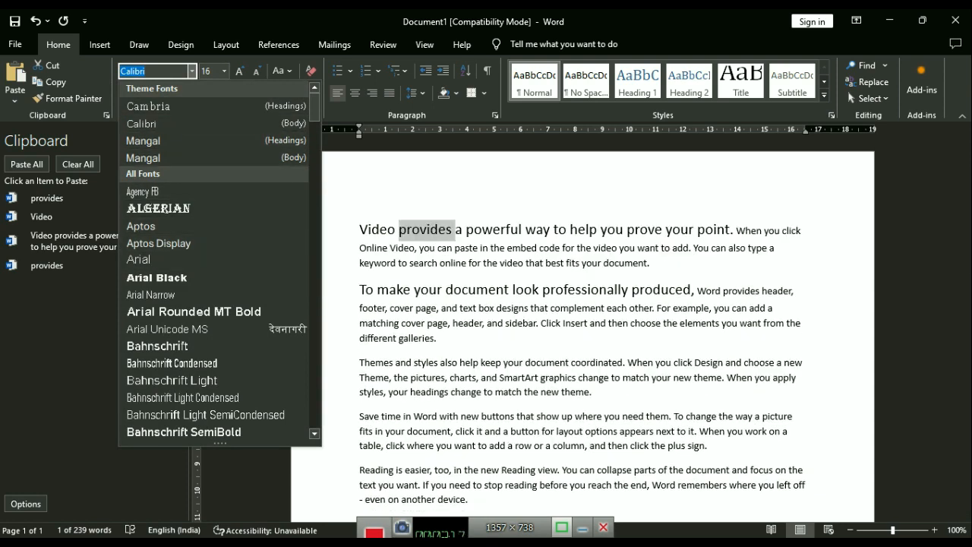
click(437, 228)
triple_click(436, 228)
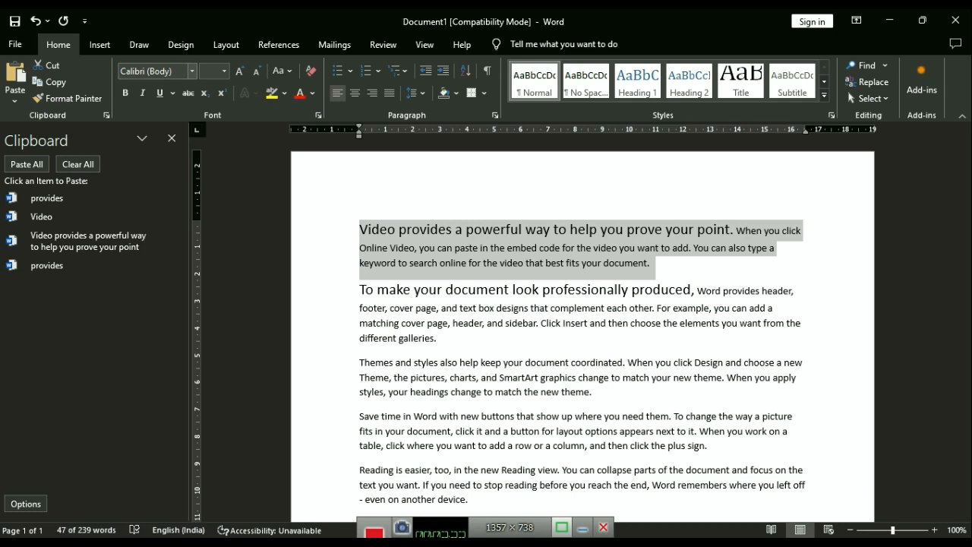
click(192, 70)
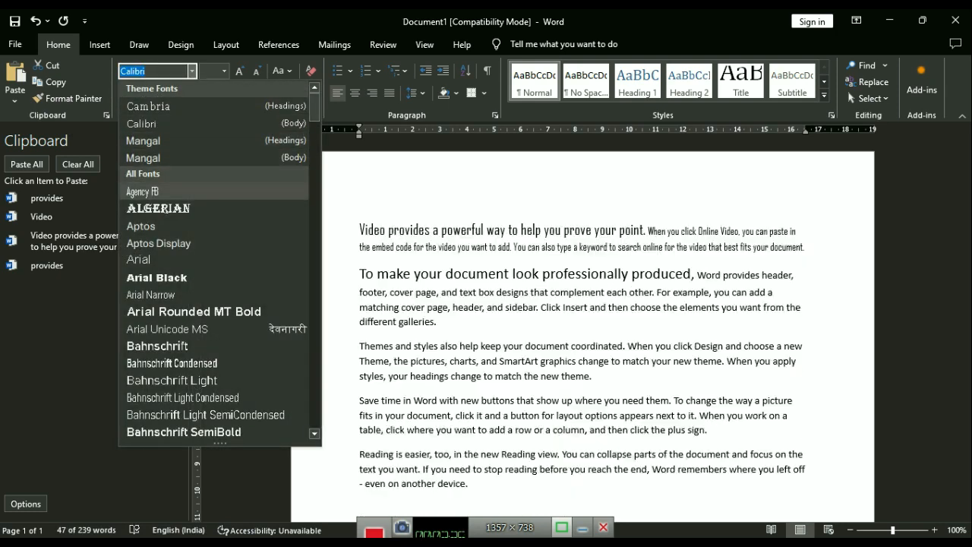
key(Escape)
click(488, 256)
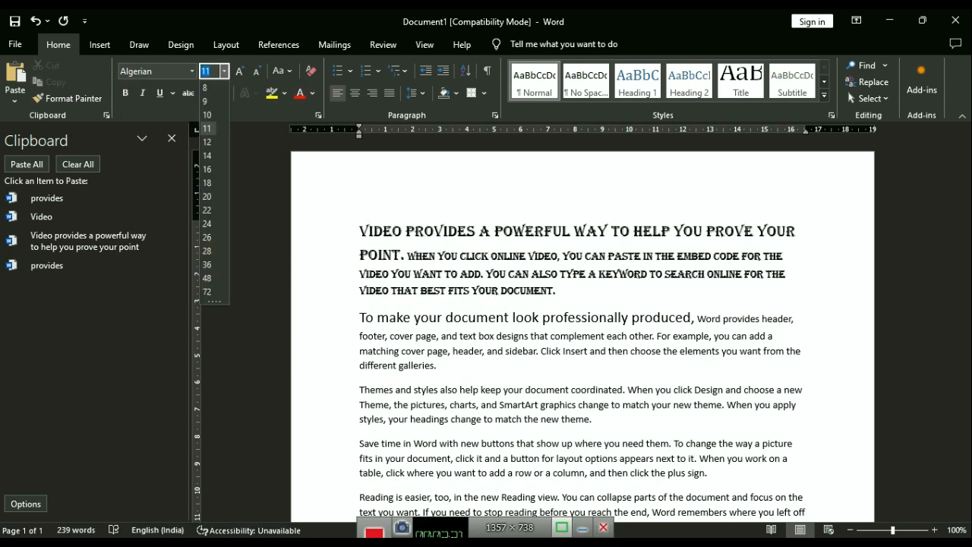
Set the font size of the whole first paragraph to 20.
click(224, 71)
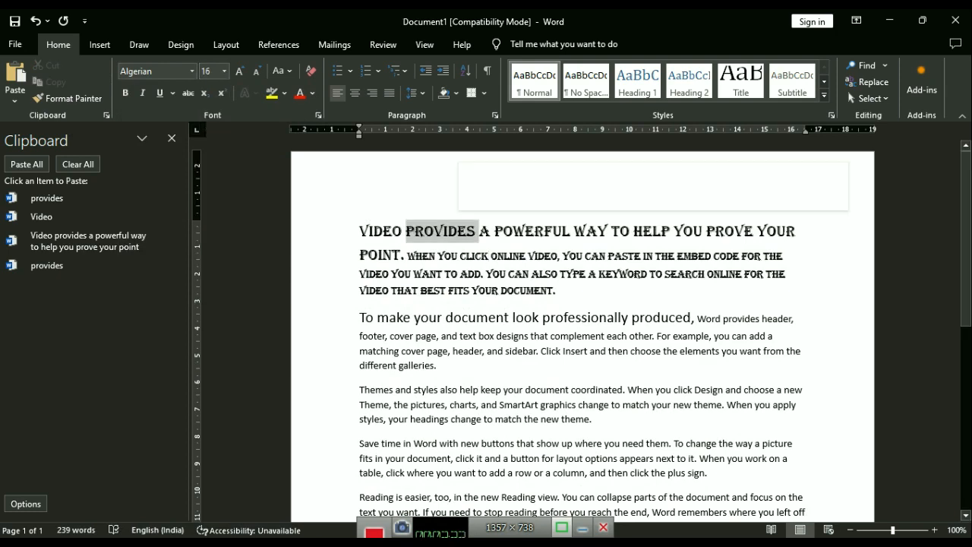
triple_click(443, 230)
click(224, 72)
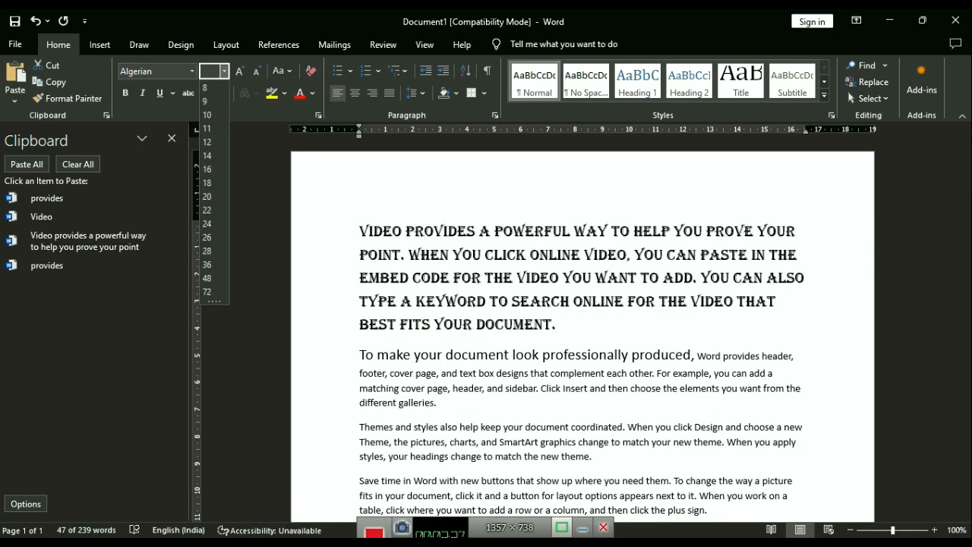
click(206, 196)
click(599, 263)
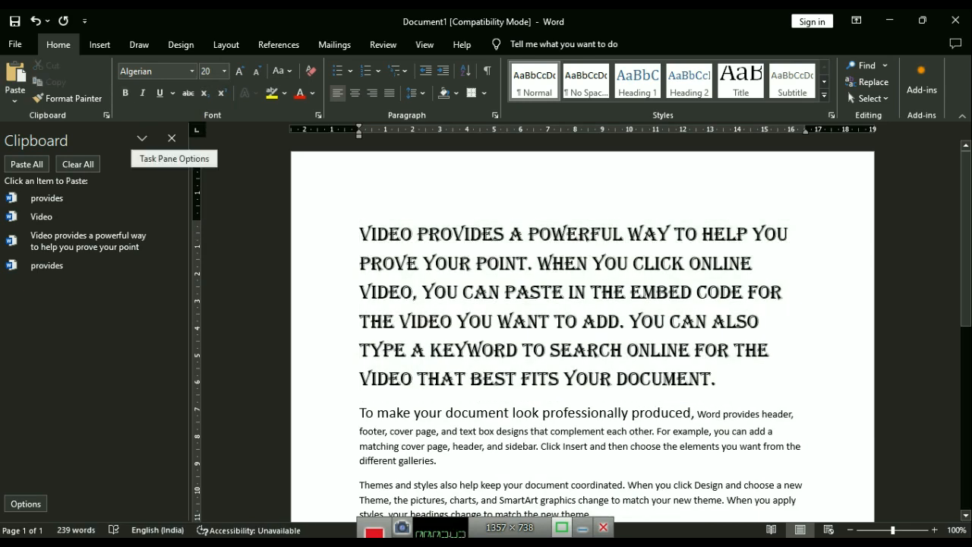
Make the word "provides" in the first sentence bold, italic and underlined.
drag(417, 234, 503, 234)
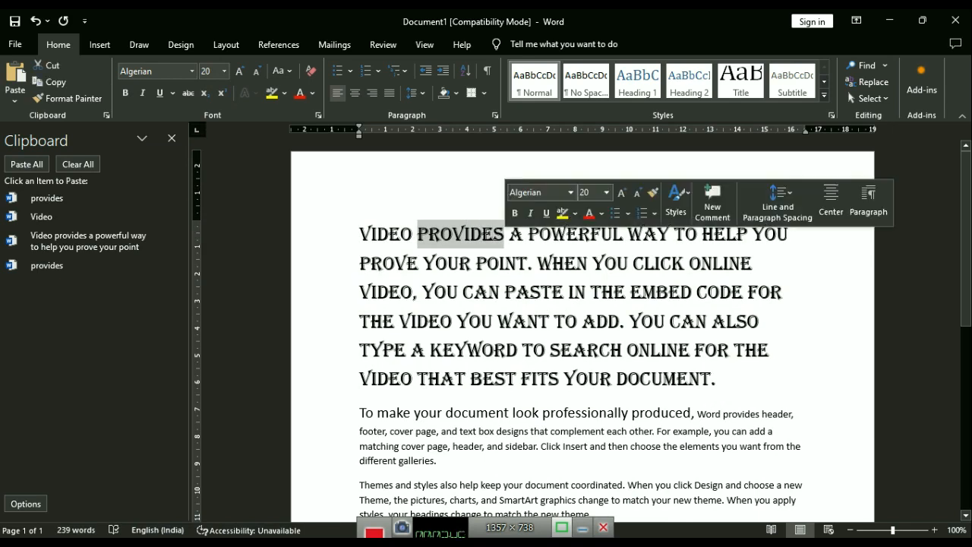
key(ctrl+b)
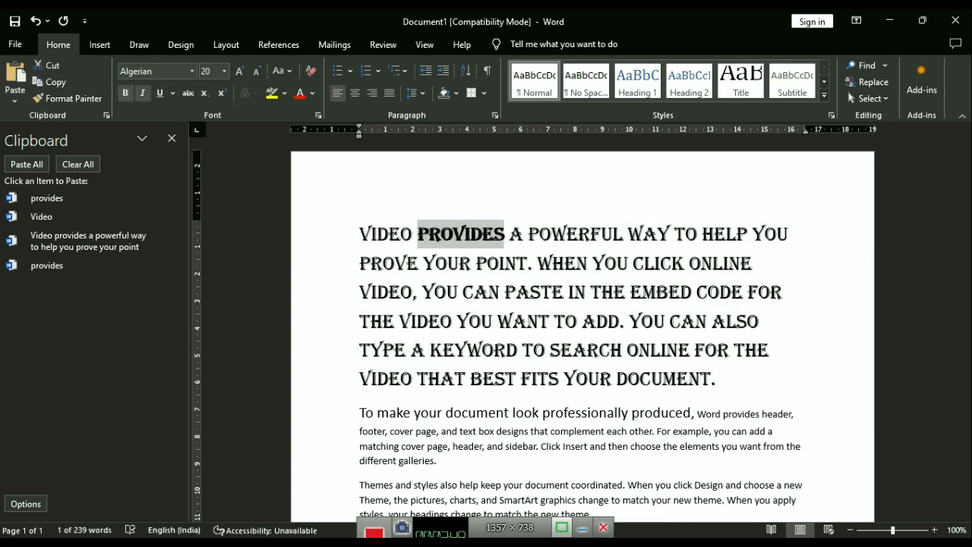
click(141, 92)
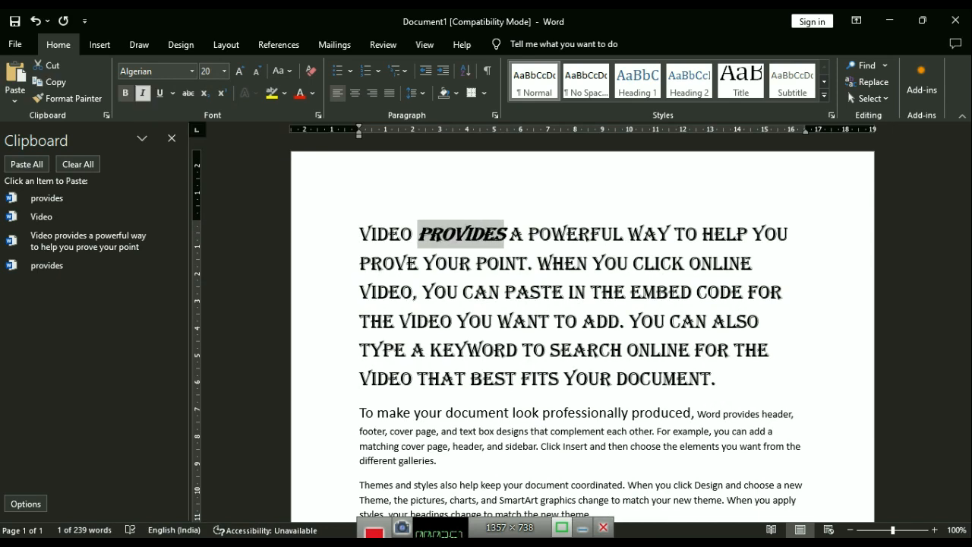
click(160, 92)
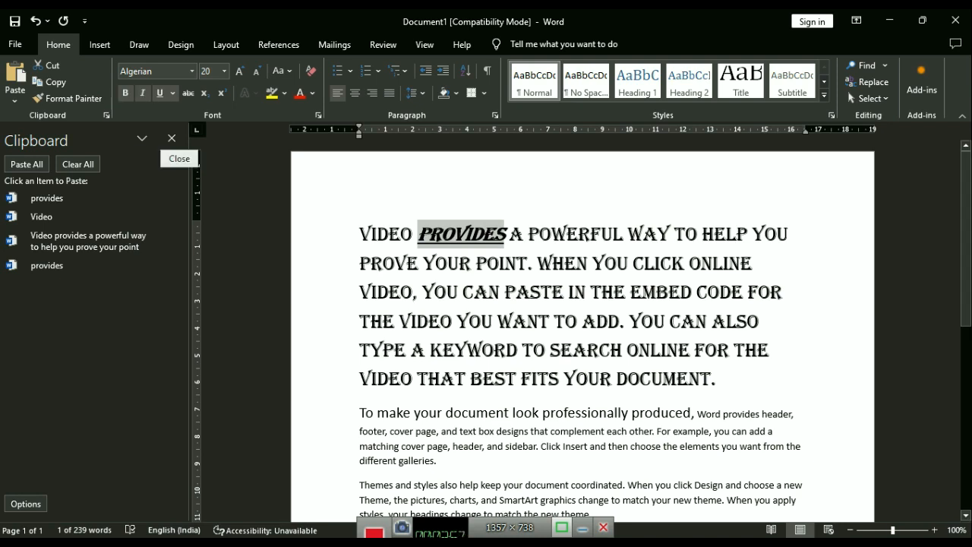
click(587, 379)
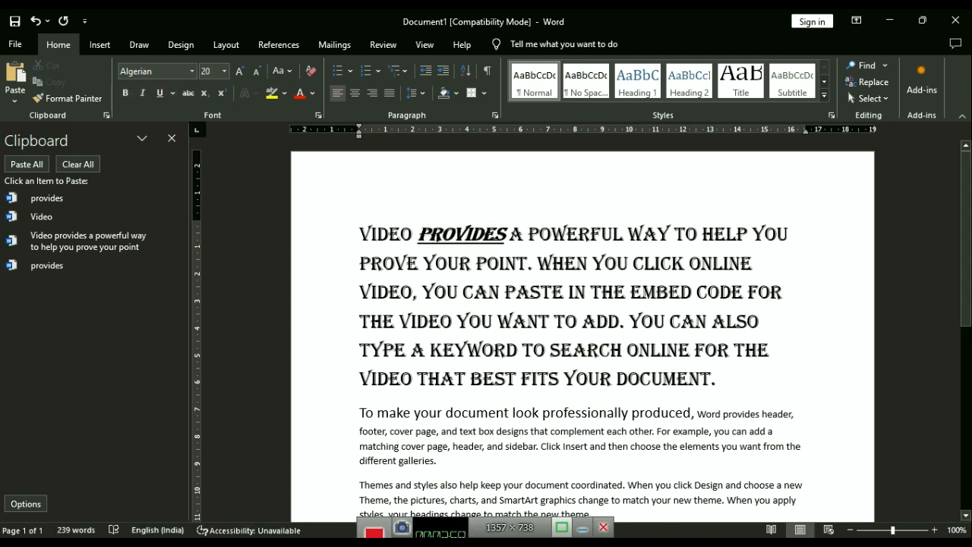
click(462, 234)
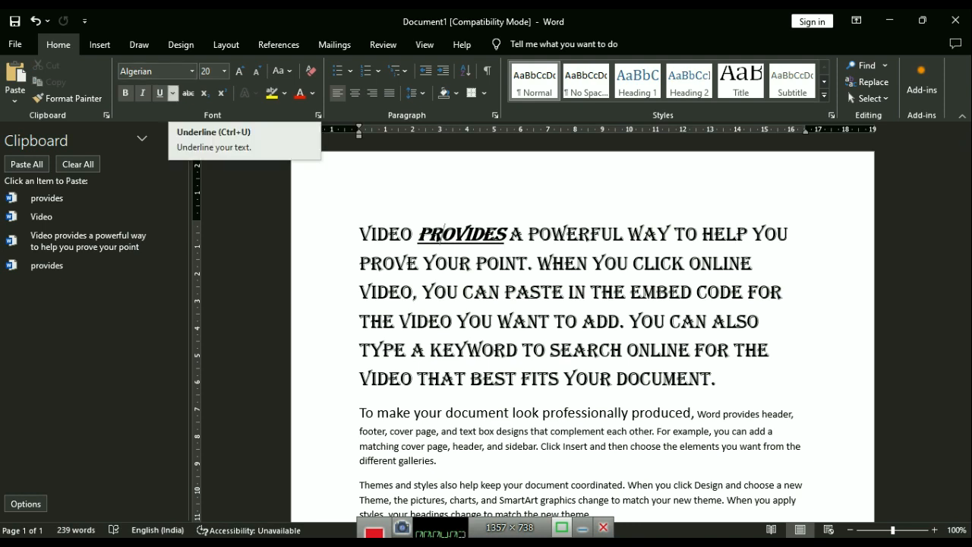
click(173, 93)
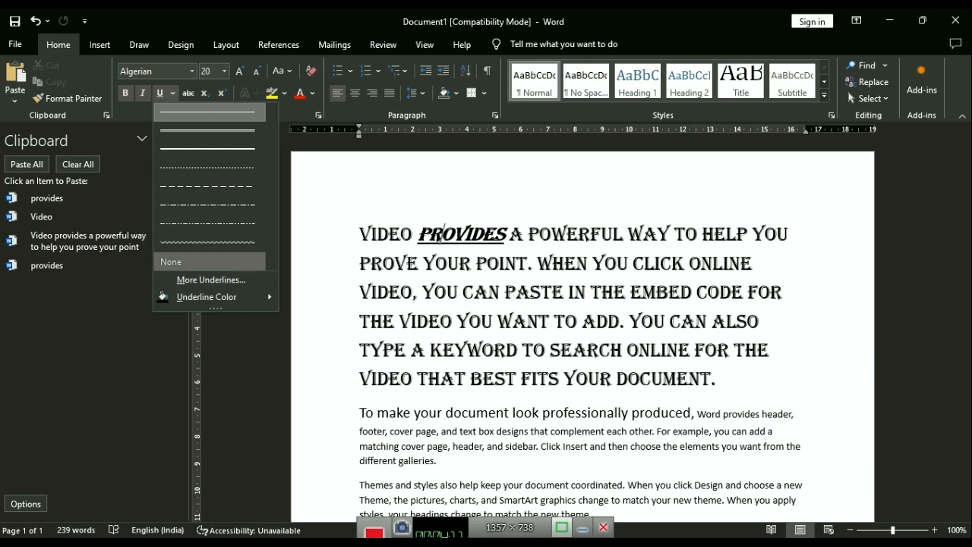
key(Escape)
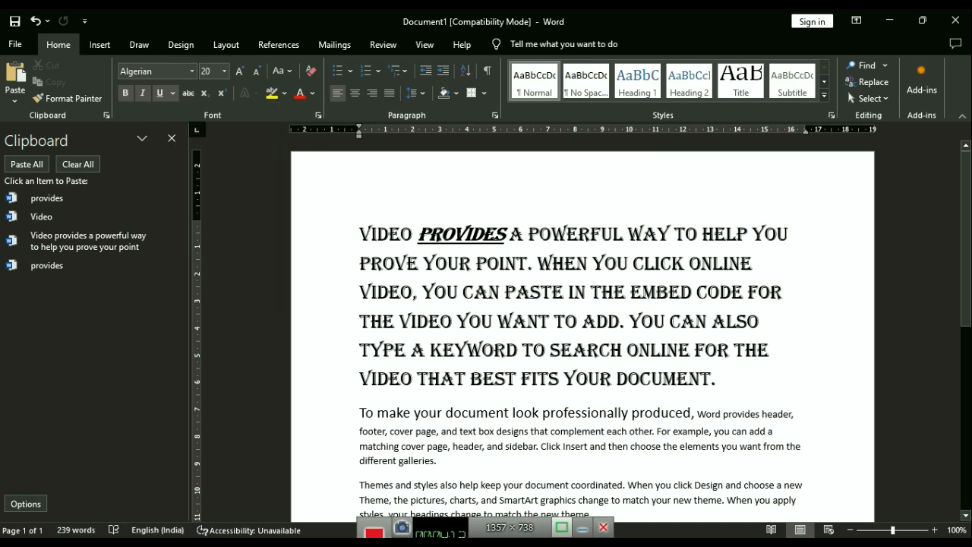
Apply a double underline to the whole first paragraph.
drag(360, 234, 726, 379)
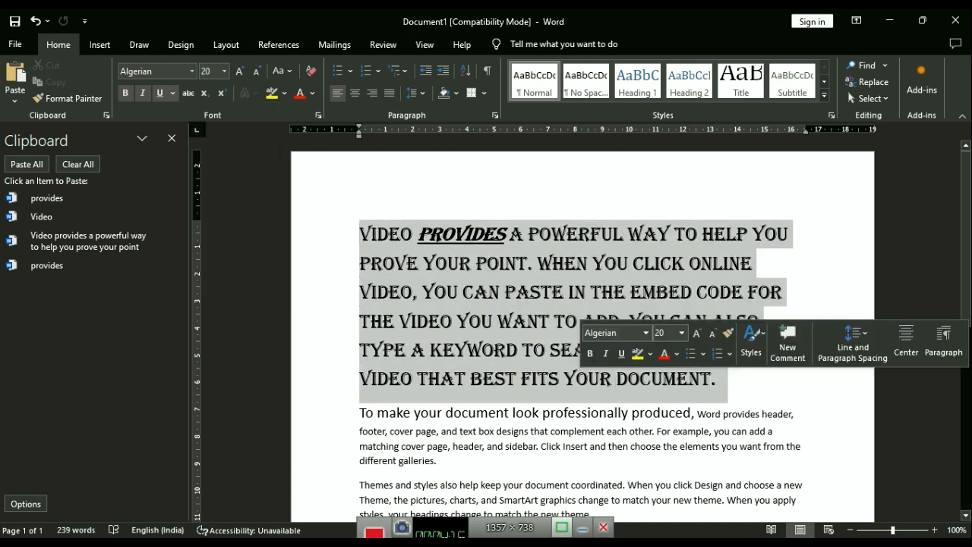
click(172, 93)
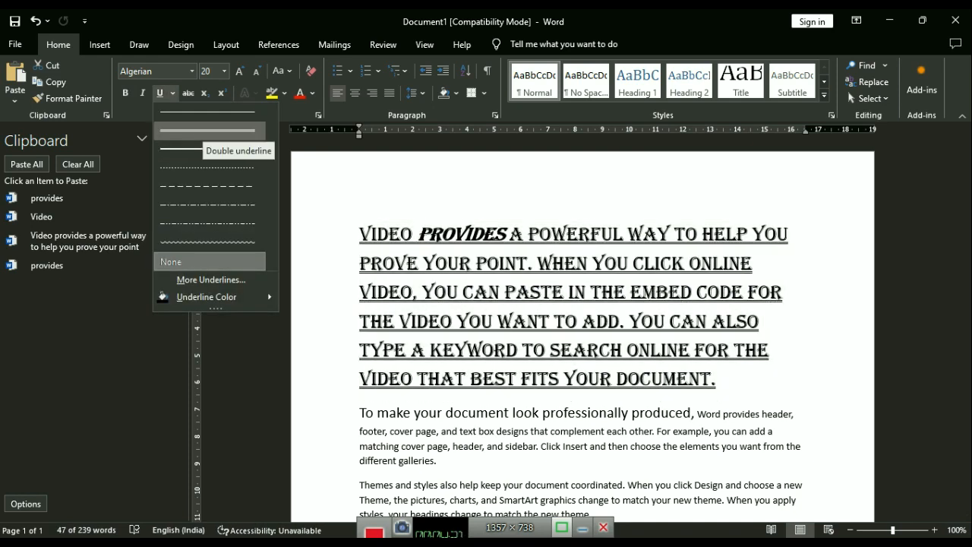
click(209, 131)
click(552, 264)
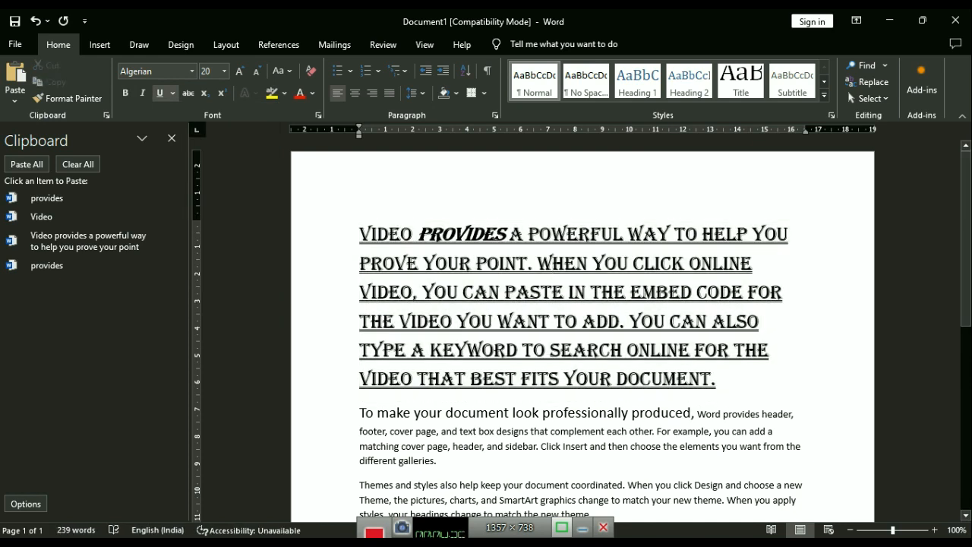
Apply strikethrough to the whole first paragraph and remove it again.
key(ctrl+equal)
triple_click(509, 234)
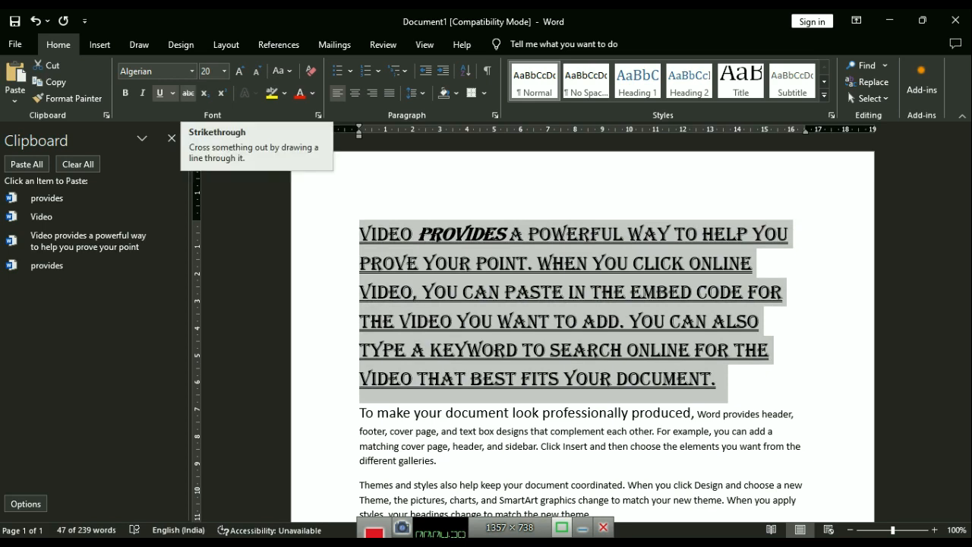
click(187, 92)
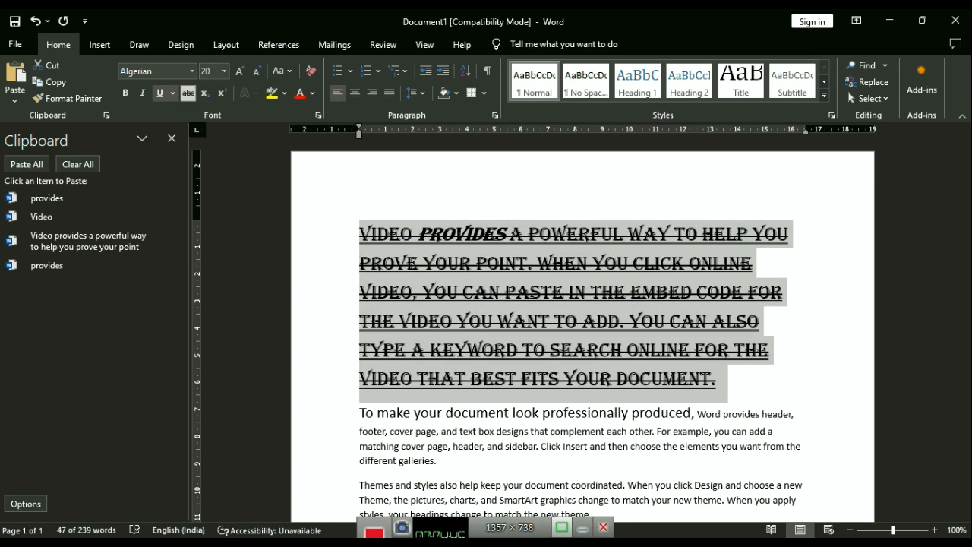
click(188, 93)
click(637, 349)
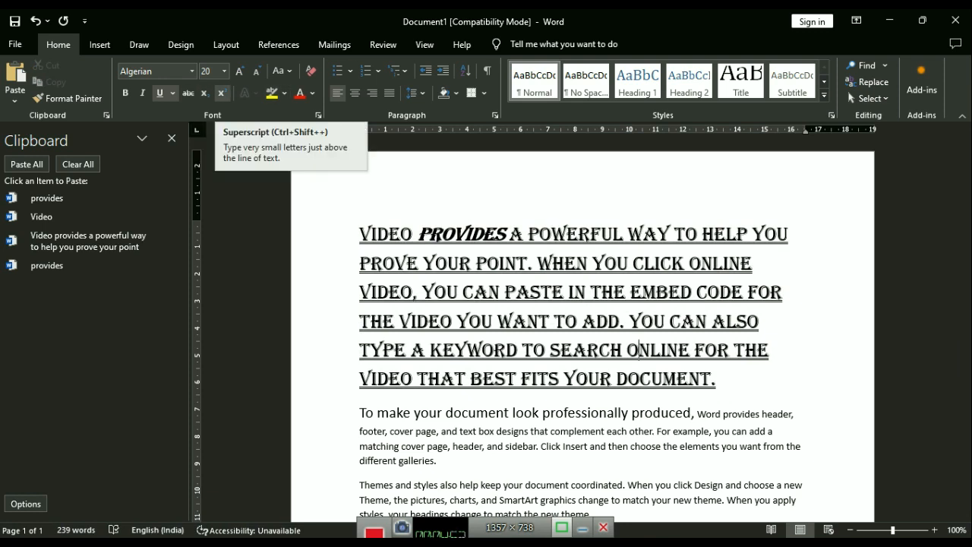
Insert a new line above the first paragraph and enter "H" on it.
click(377, 233)
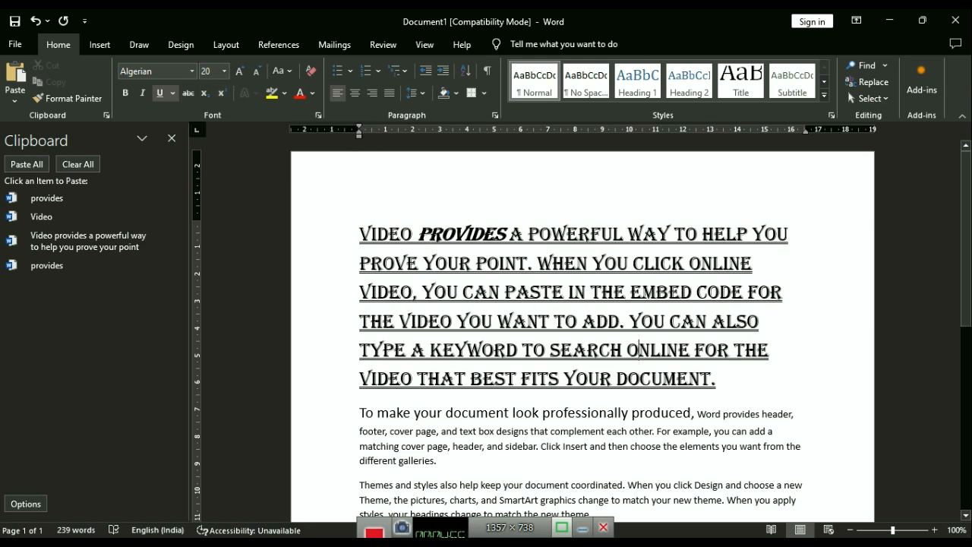
key(Home)
key(Return)
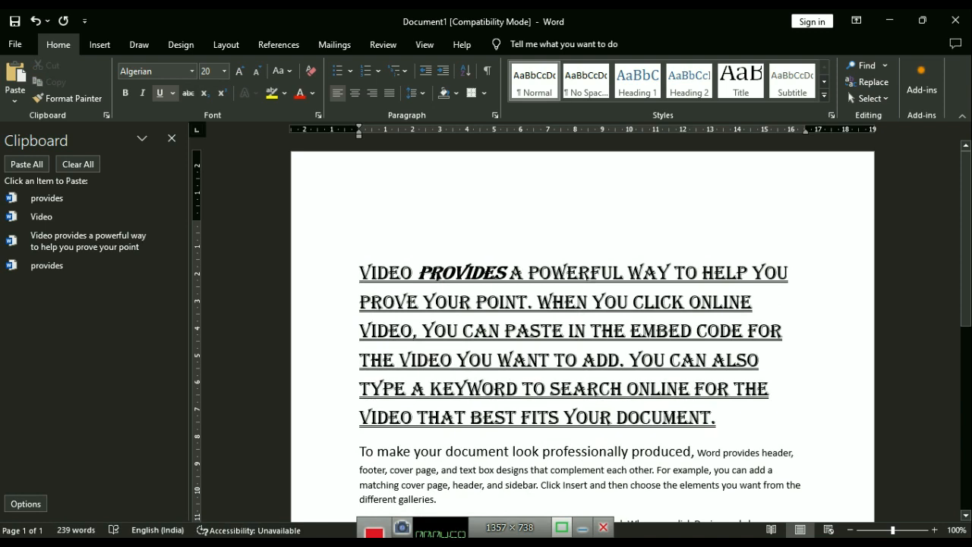
key(Up)
text(H)
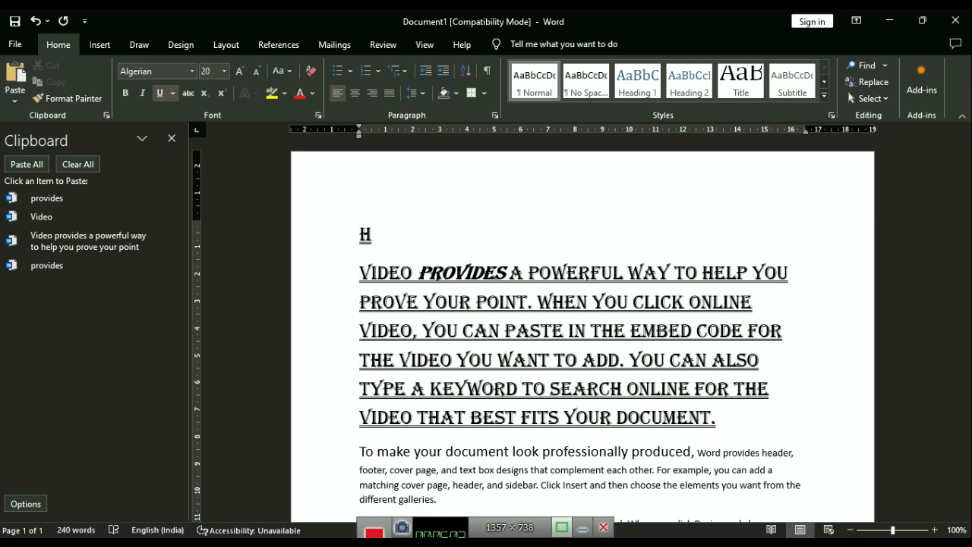
Remove the underline from the "H" on the new line and complete the text as "H2O".
key(shift+Left)
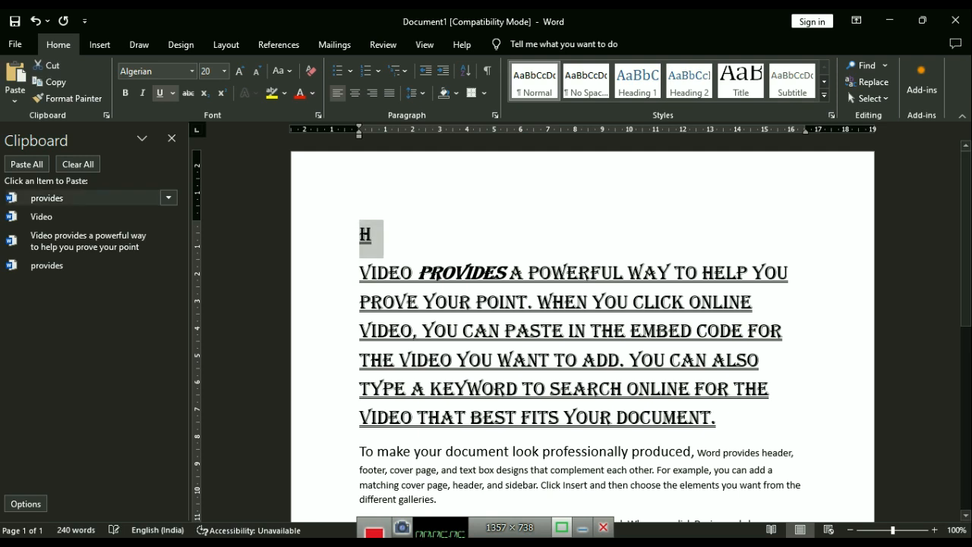
click(173, 92)
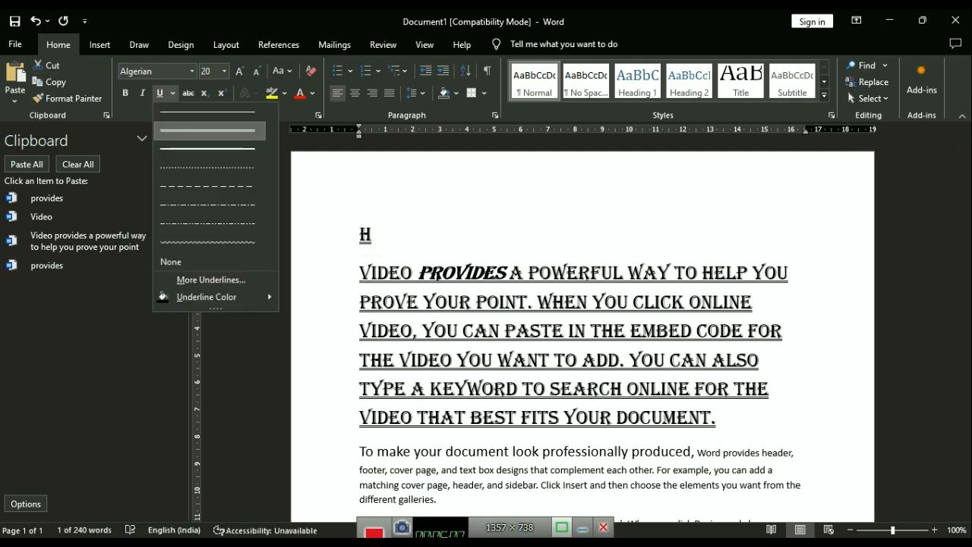
click(210, 261)
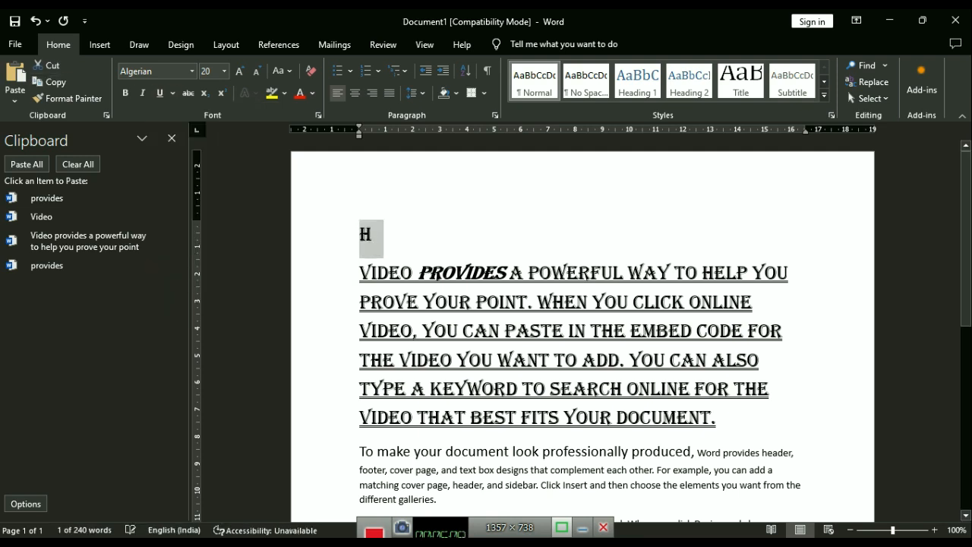
key(Right)
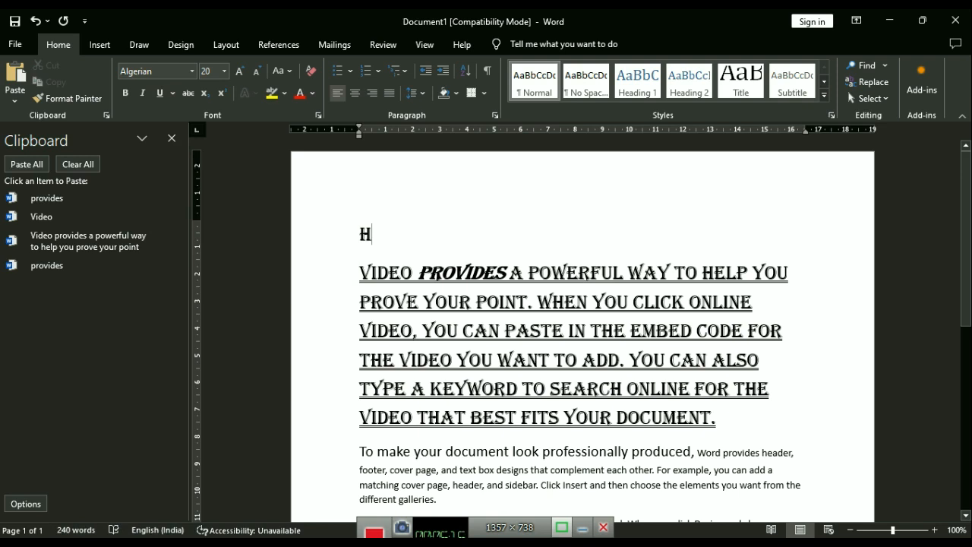
text(2)
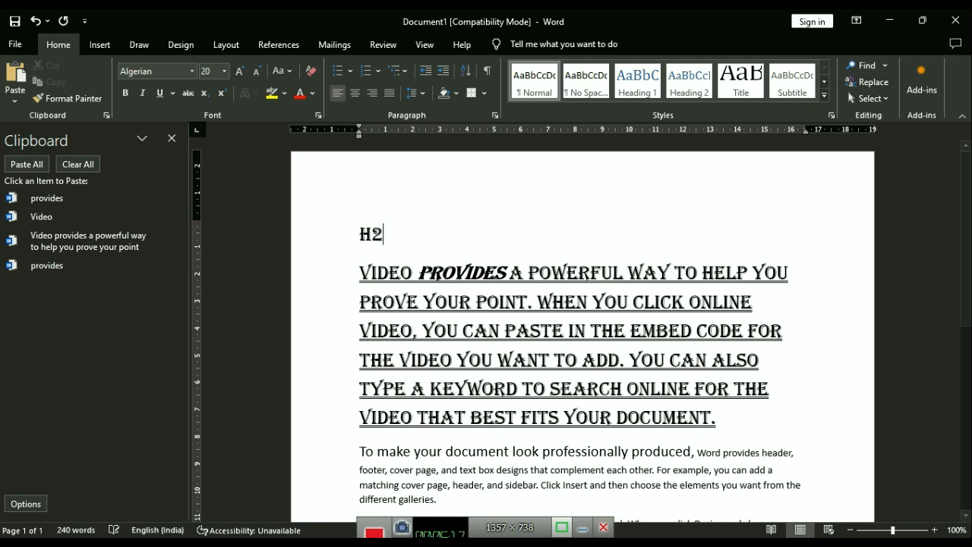
text(0)
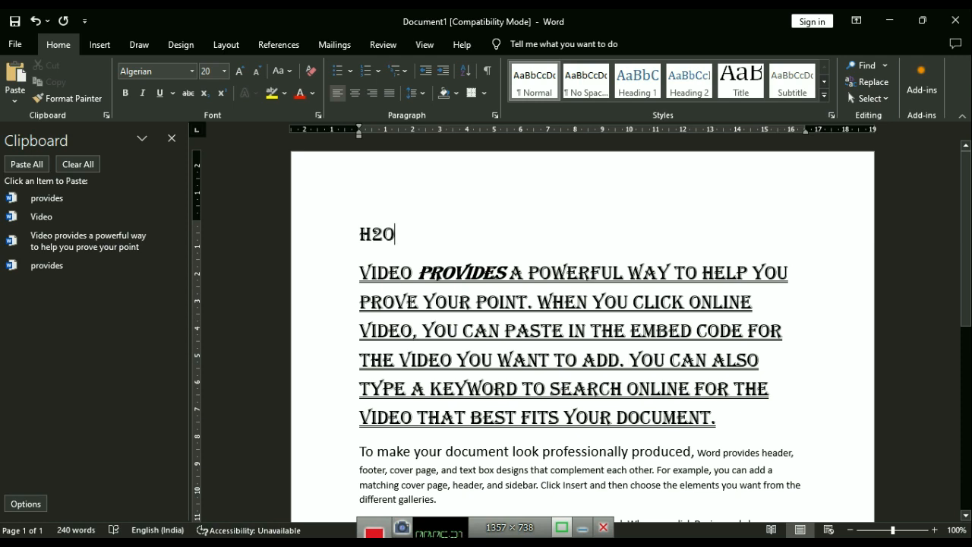
Format the 2 in "H2O" as subscript.
drag(383, 233, 371, 233)
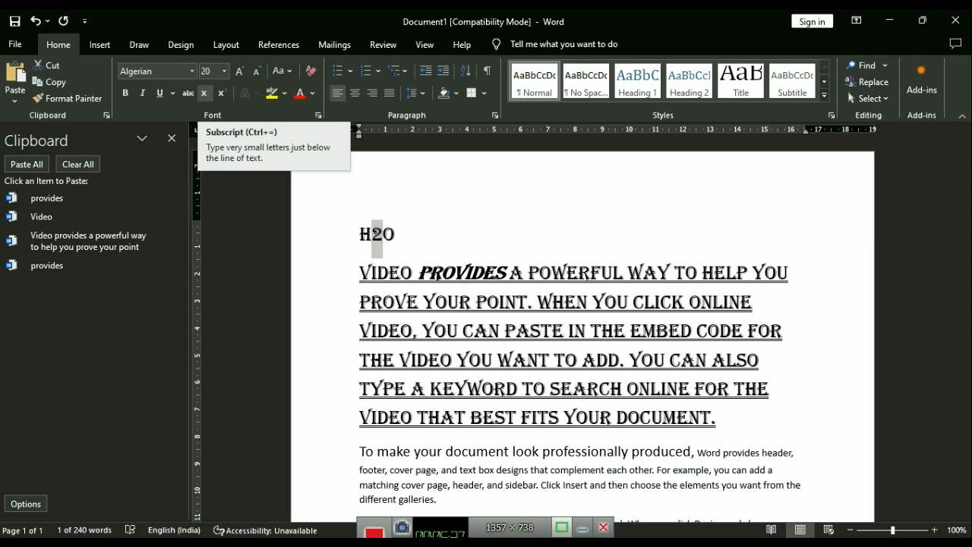
click(204, 93)
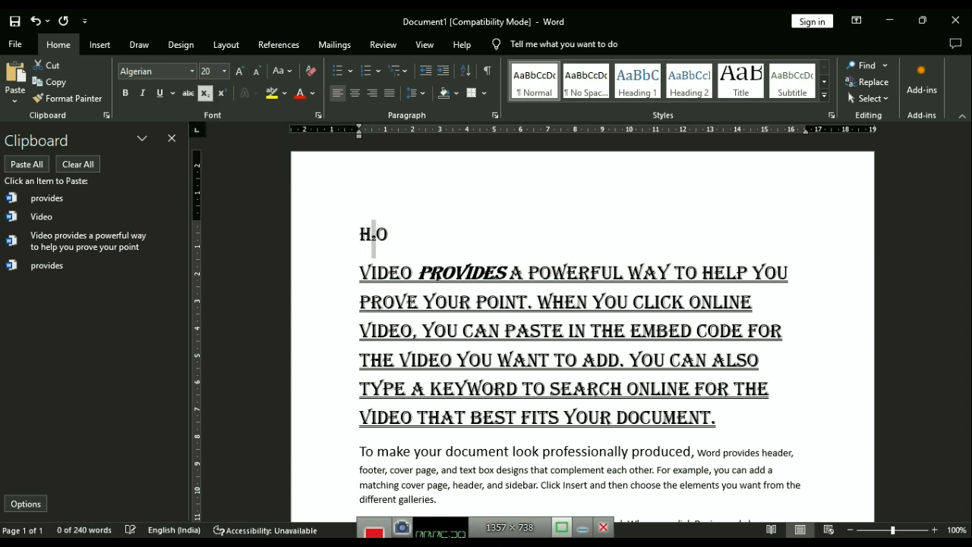
click(389, 234)
drag(390, 234, 360, 234)
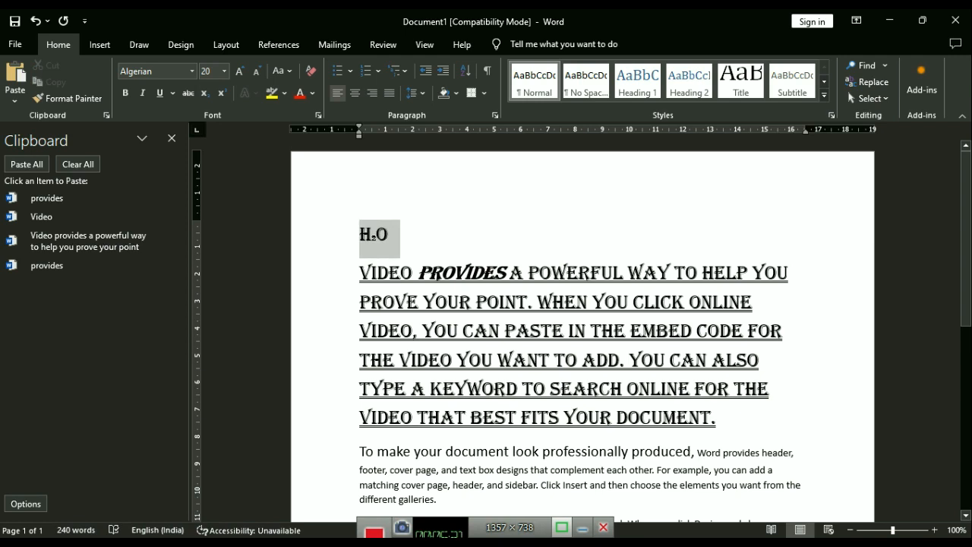
click(389, 234)
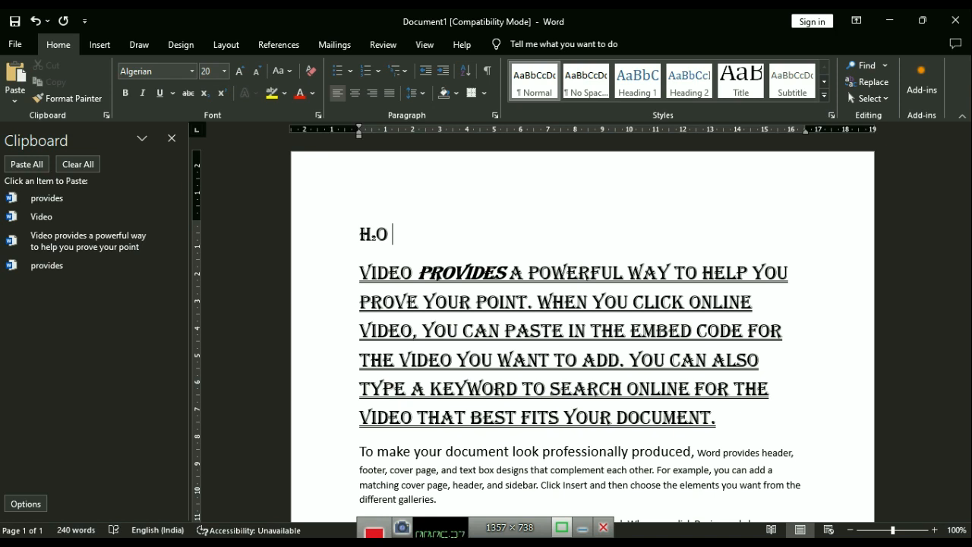
Change the 2 in "H2O" to superscript, and delete the whole H2O line.
drag(375, 237, 370, 237)
click(222, 93)
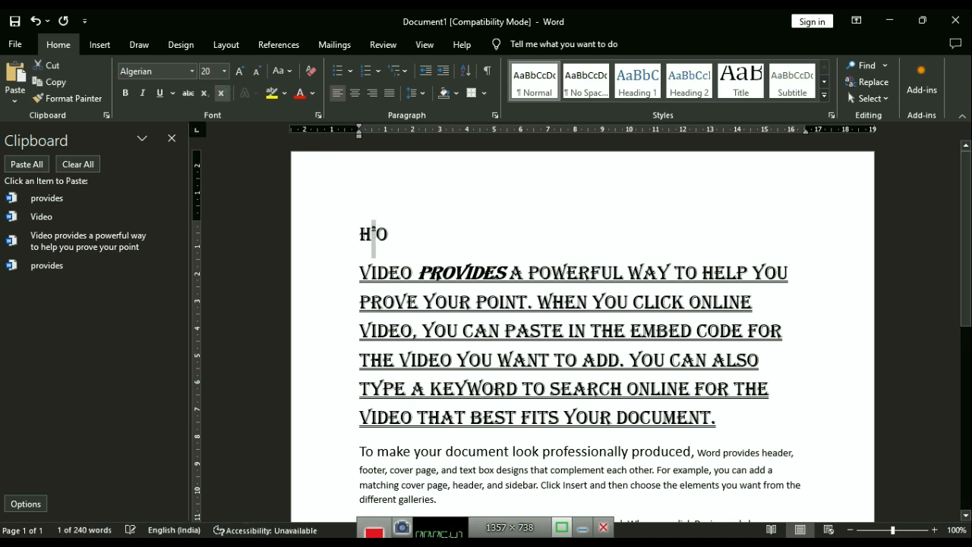
triple_click(373, 237)
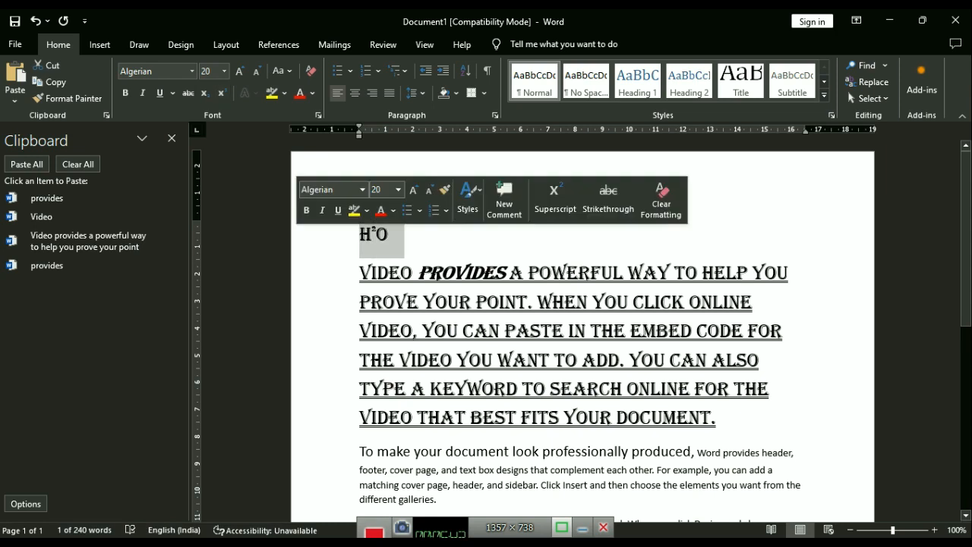
key(Delete)
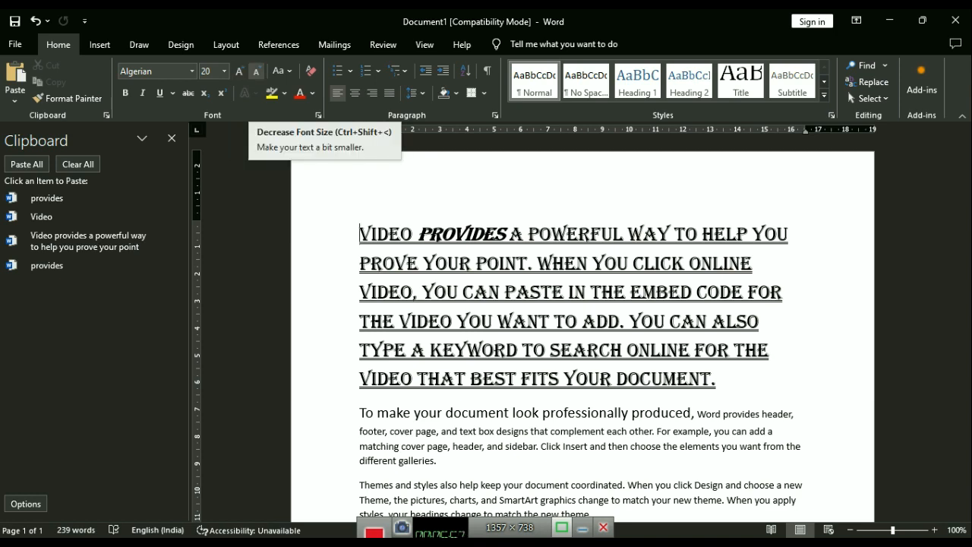
Enlarge the font of the whole first paragraph by three size increments.
double_click(390, 234)
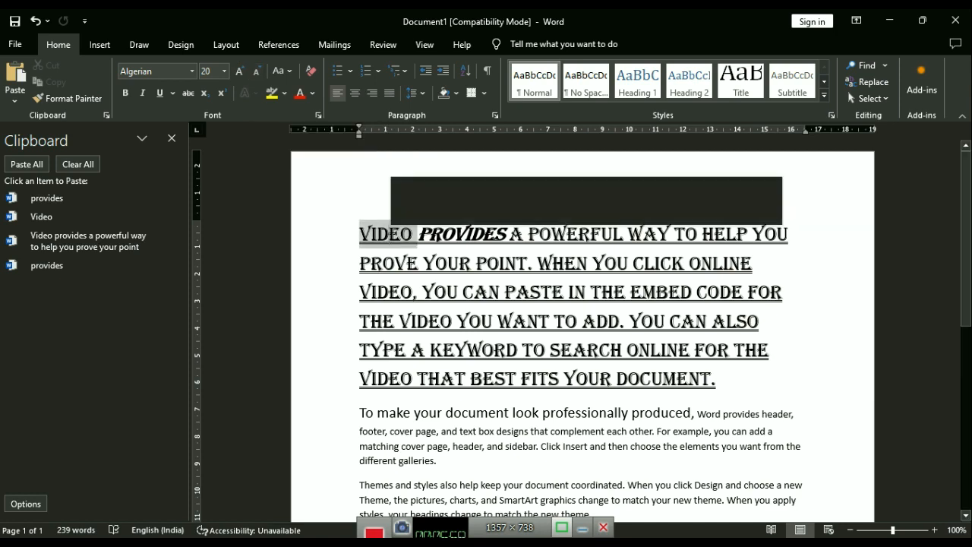
triple_click(390, 234)
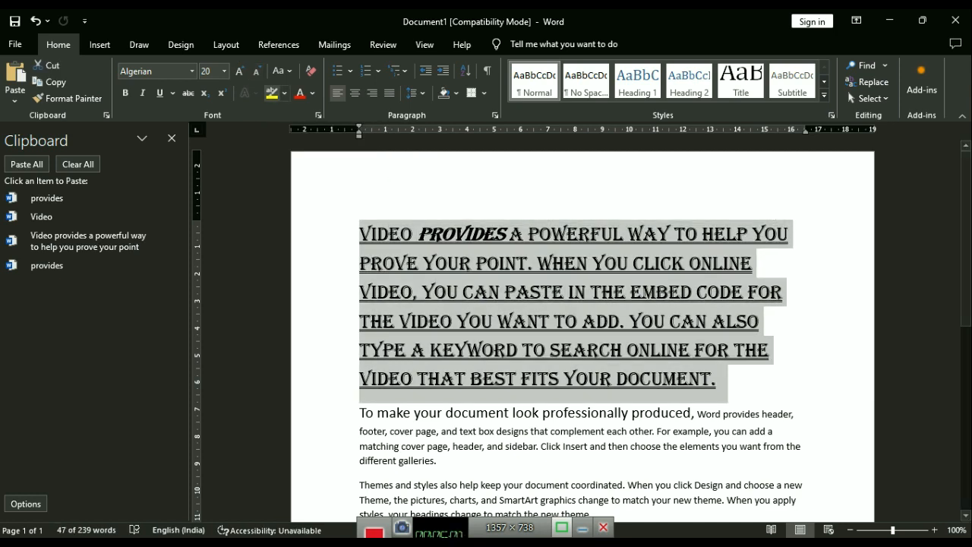
click(238, 70)
click(239, 71)
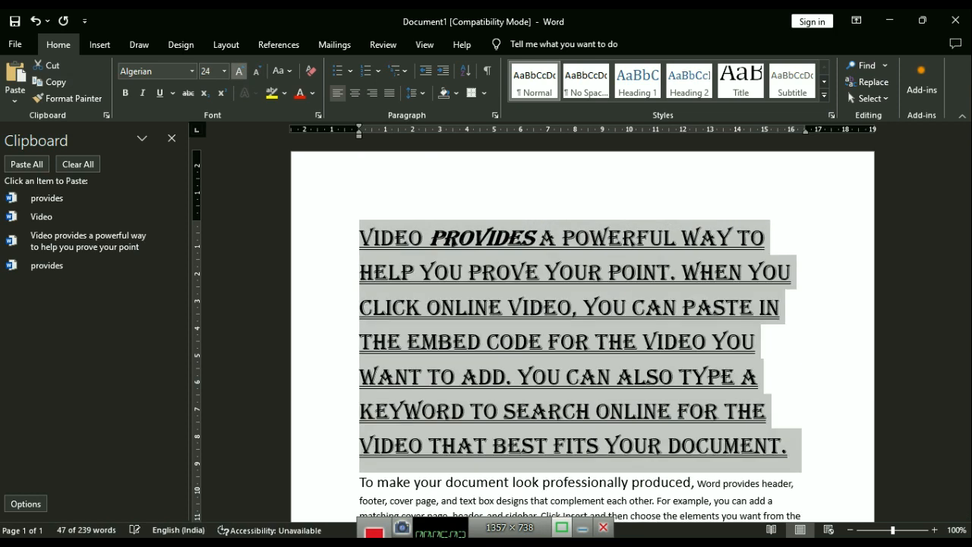
click(238, 70)
Reduce the first paragraph's font size back to 20 with three size decrements.
click(256, 70)
click(256, 71)
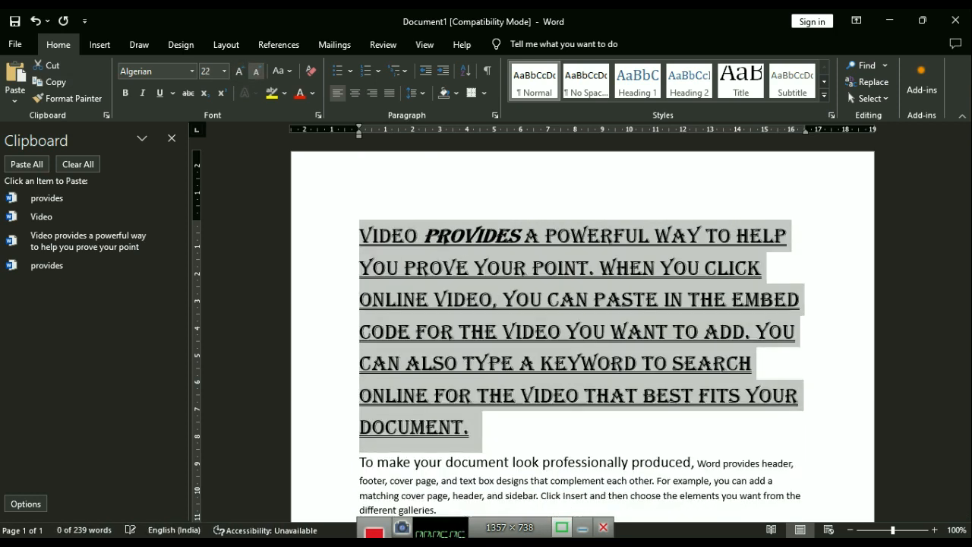
click(255, 71)
click(555, 323)
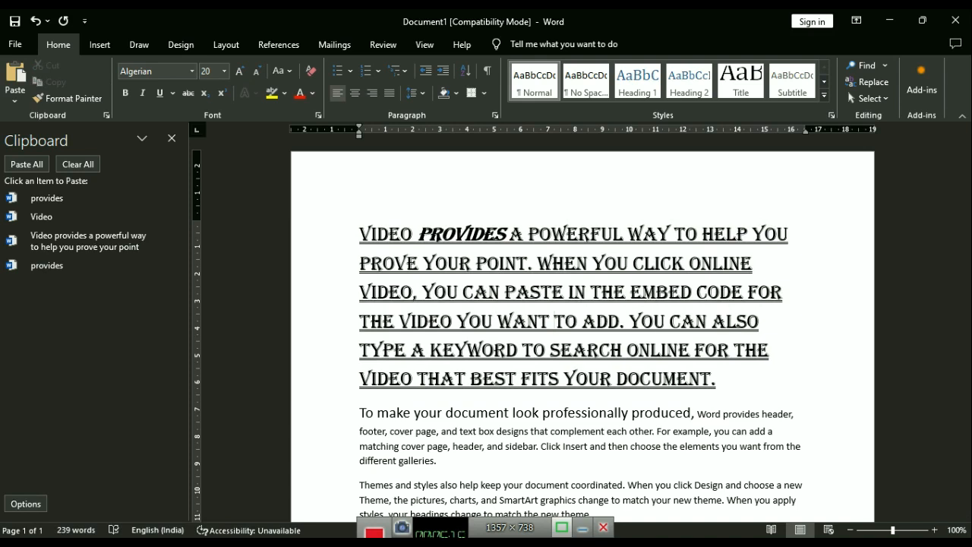
Clear all formatting from the whole first paragraph.
double_click(410, 233)
double_click(398, 236)
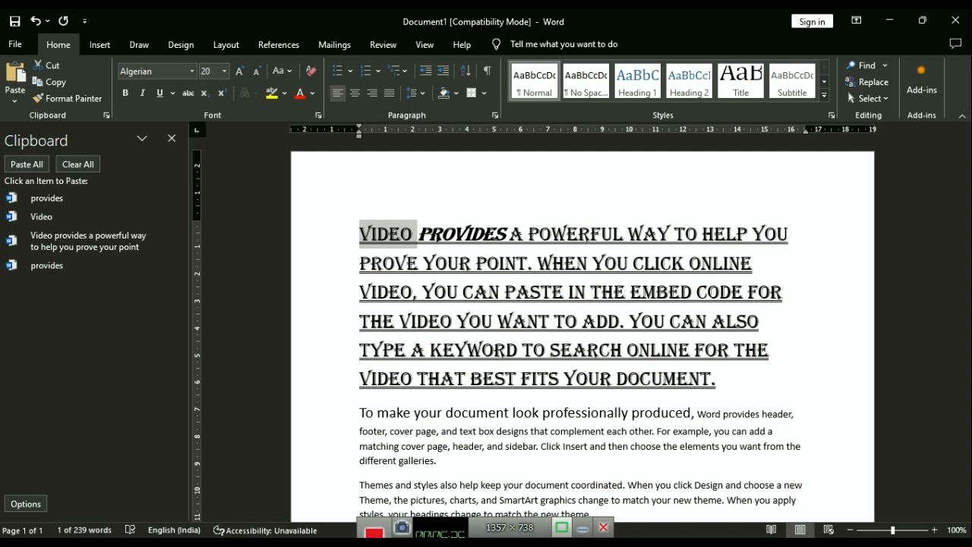
click(512, 321)
drag(717, 380, 359, 234)
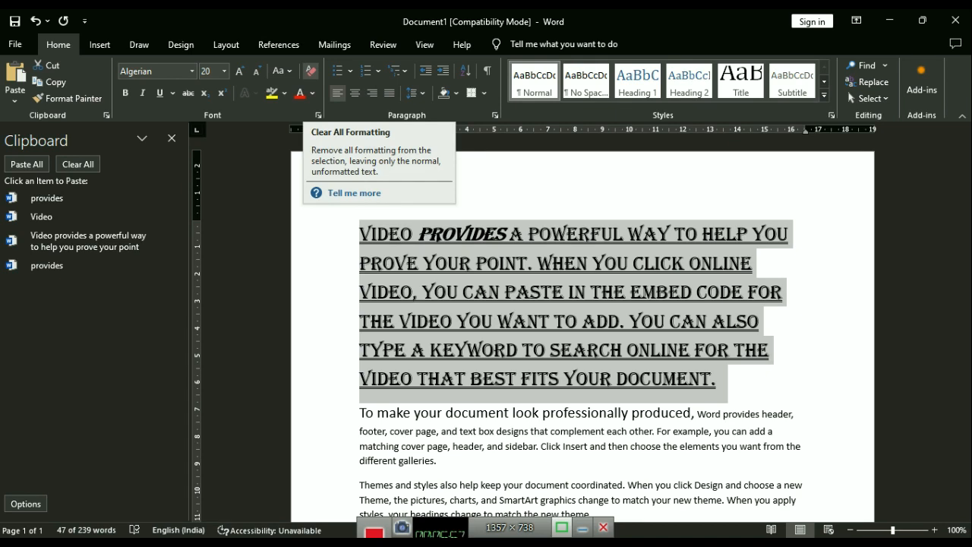
click(311, 71)
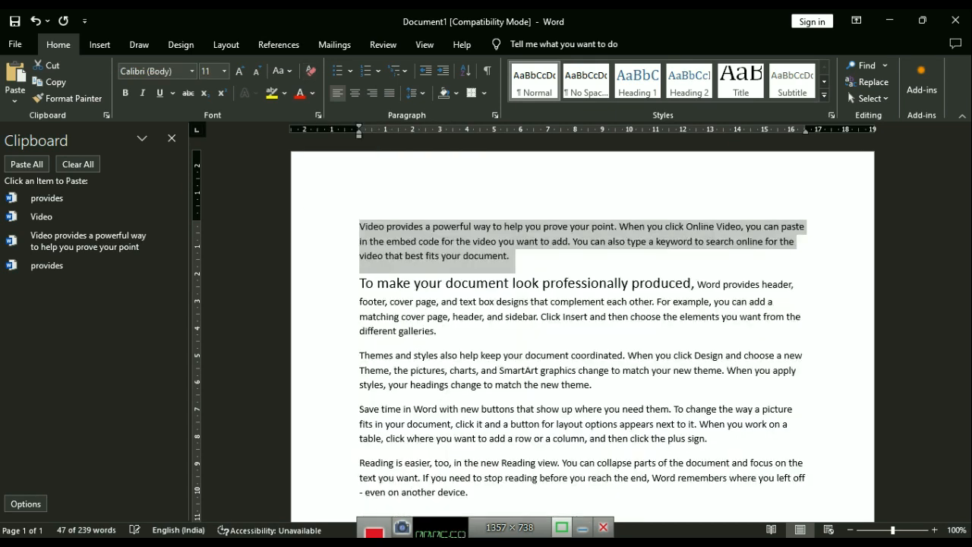
click(500, 241)
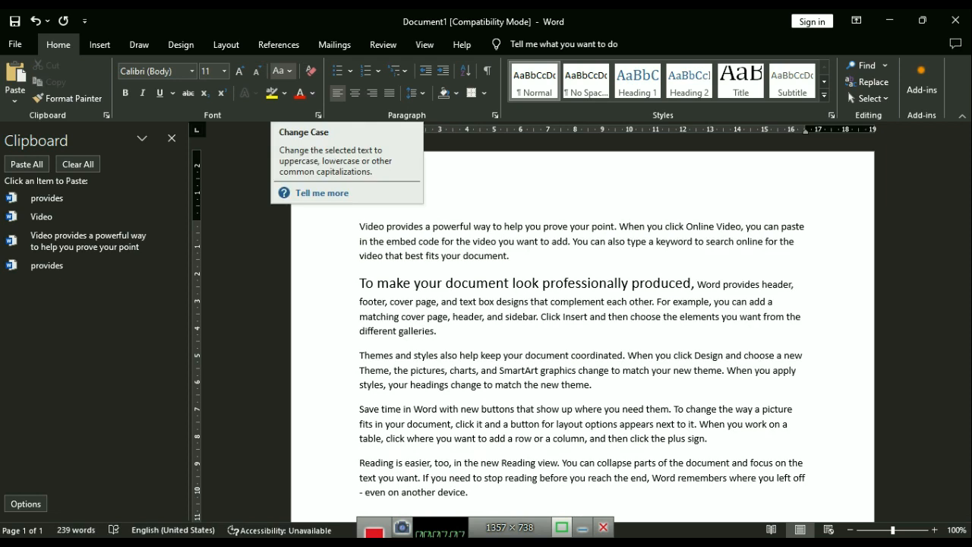
Review the available Change Case options, from Sentence case to tOGGLE cASE, without applying one.
click(282, 71)
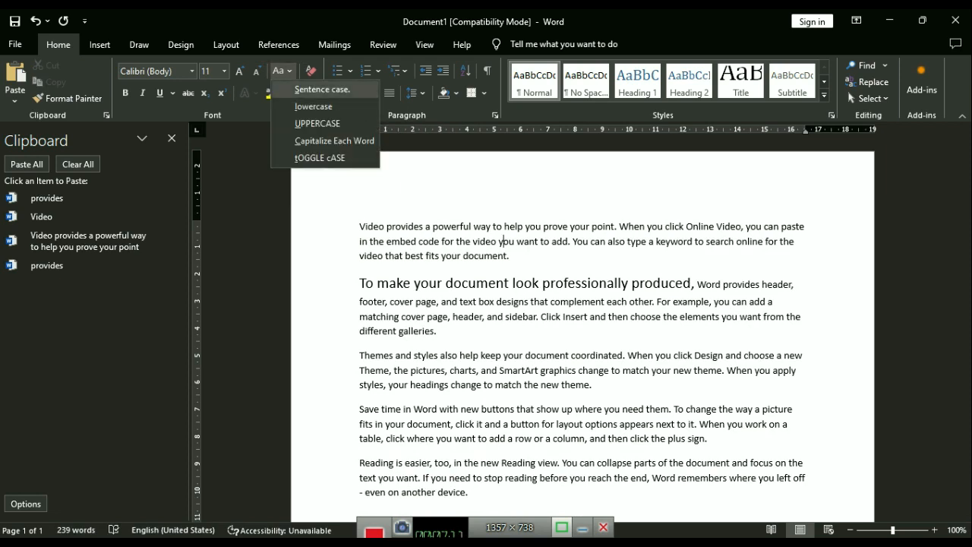
key(Down)
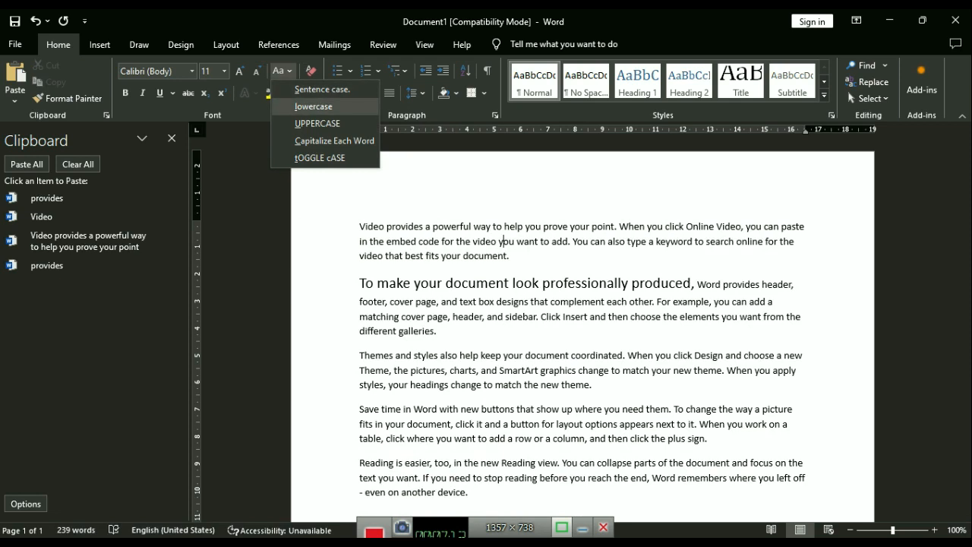
key(Down)
key(Down)
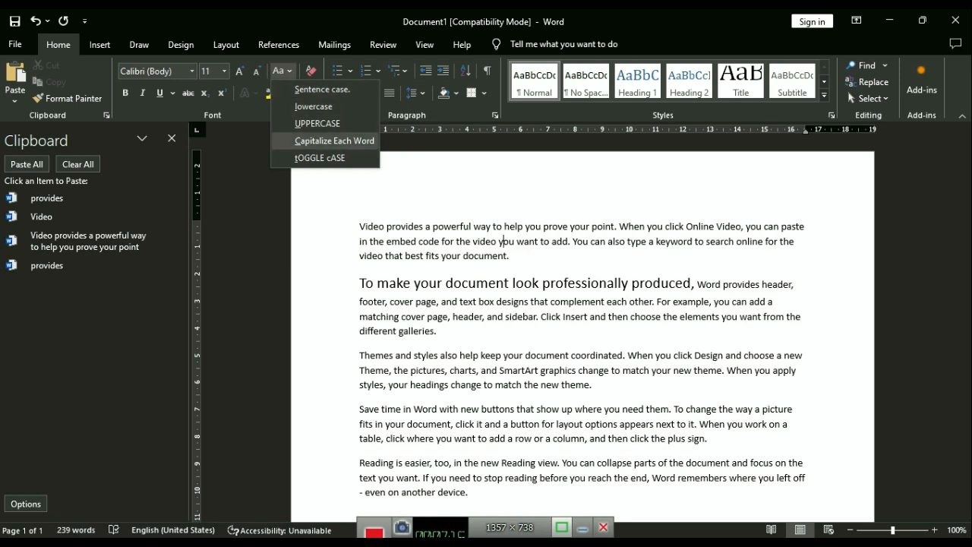
key(Down)
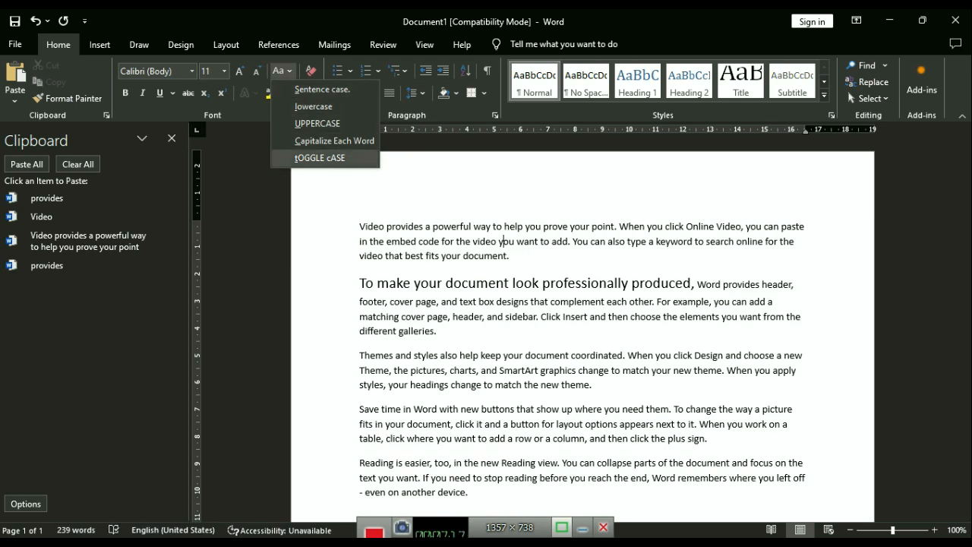
key(Escape)
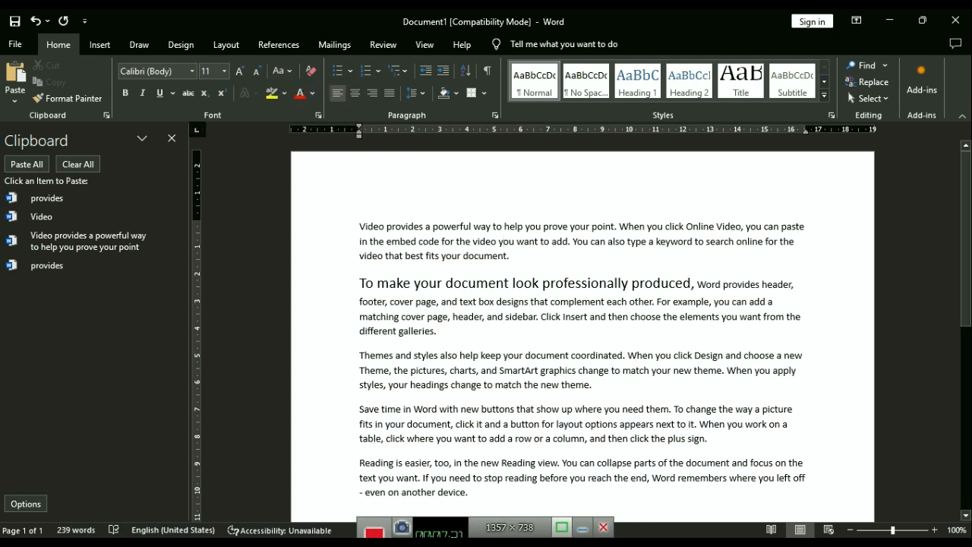
Apply Sentence case to the whole first paragraph.
double_click(379, 226)
click(410, 241)
double_click(605, 226)
click(457, 240)
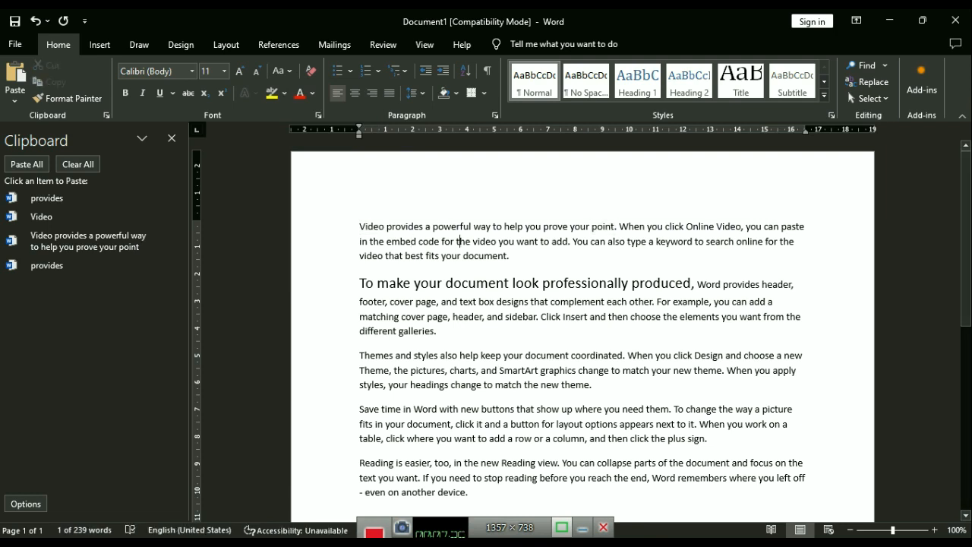
click(282, 72)
click(459, 241)
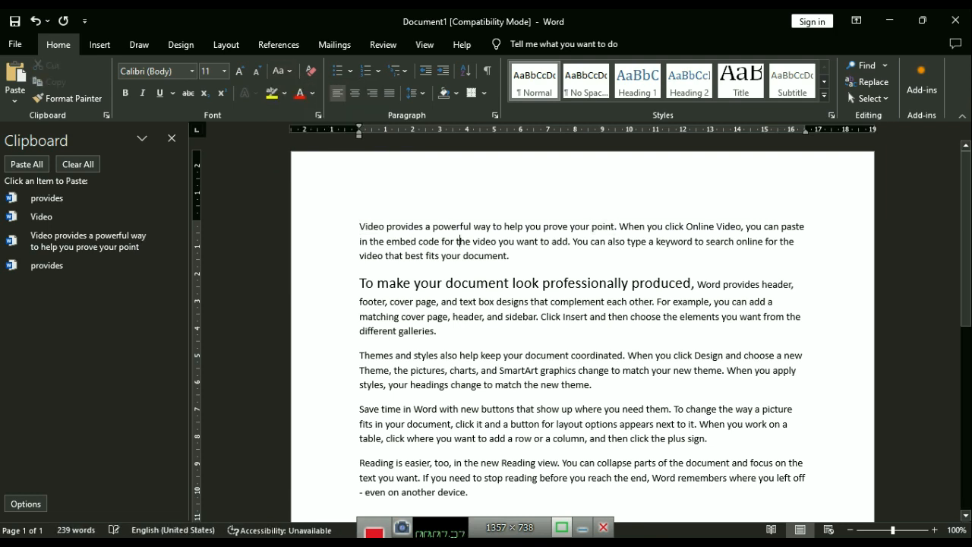
drag(359, 226, 515, 258)
click(283, 71)
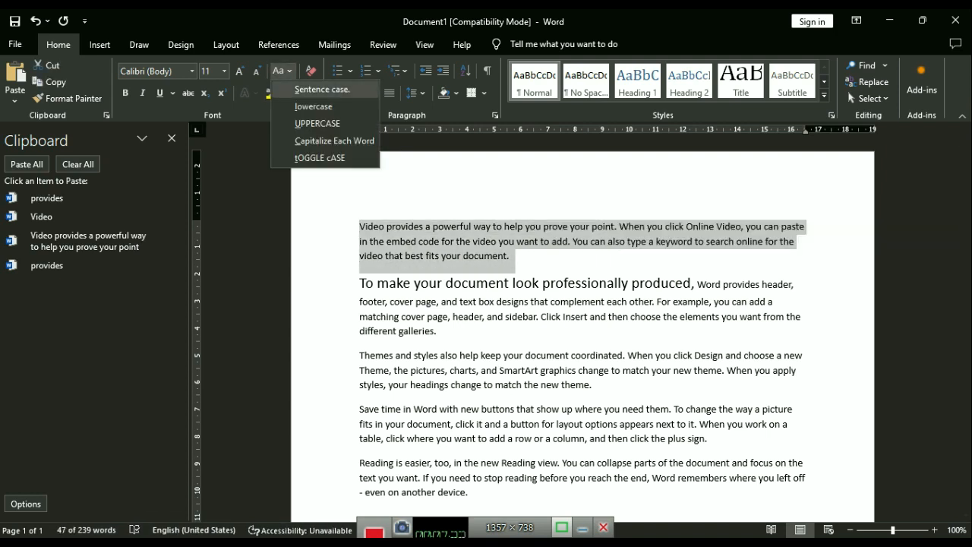
click(334, 91)
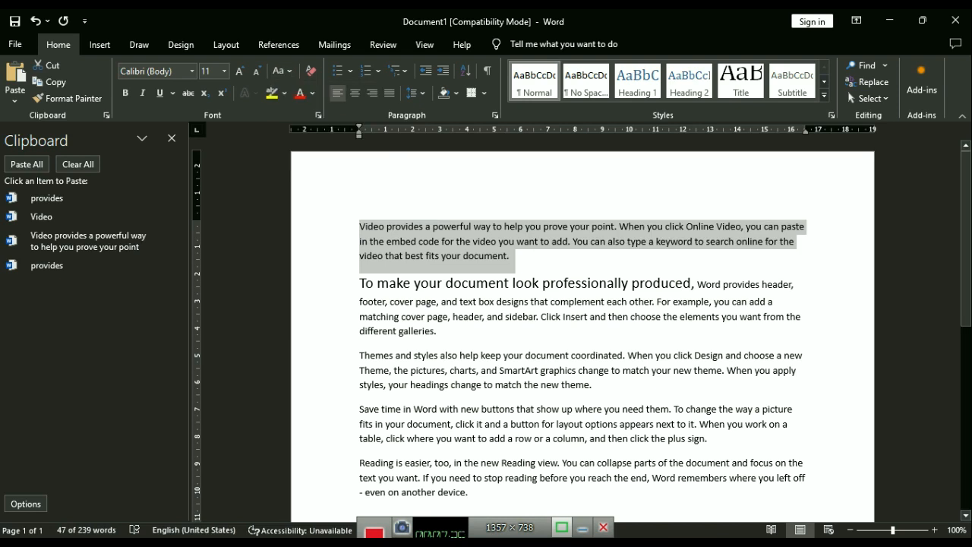
Examine the capital letter at the start of each sentence in the first paragraph.
click(640, 240)
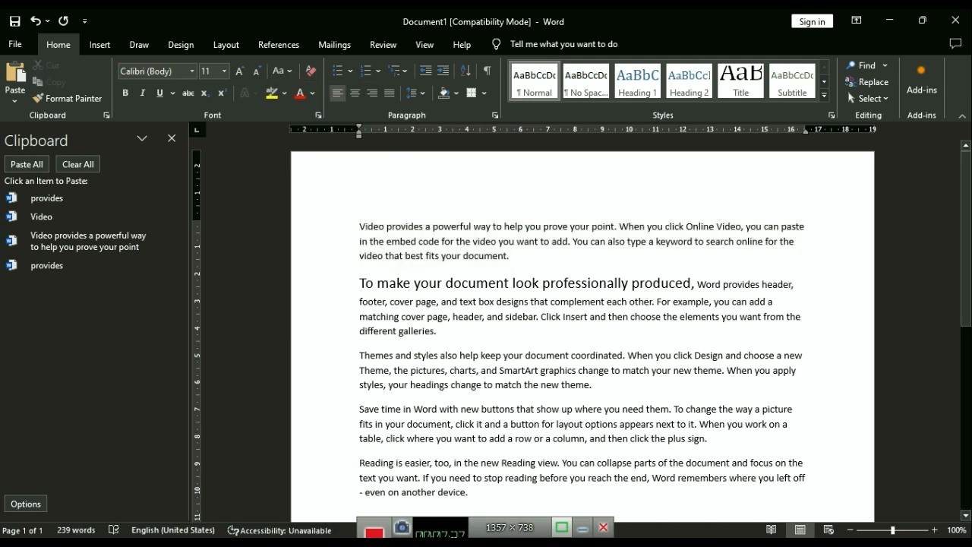
double_click(366, 226)
click(414, 227)
drag(359, 227, 366, 226)
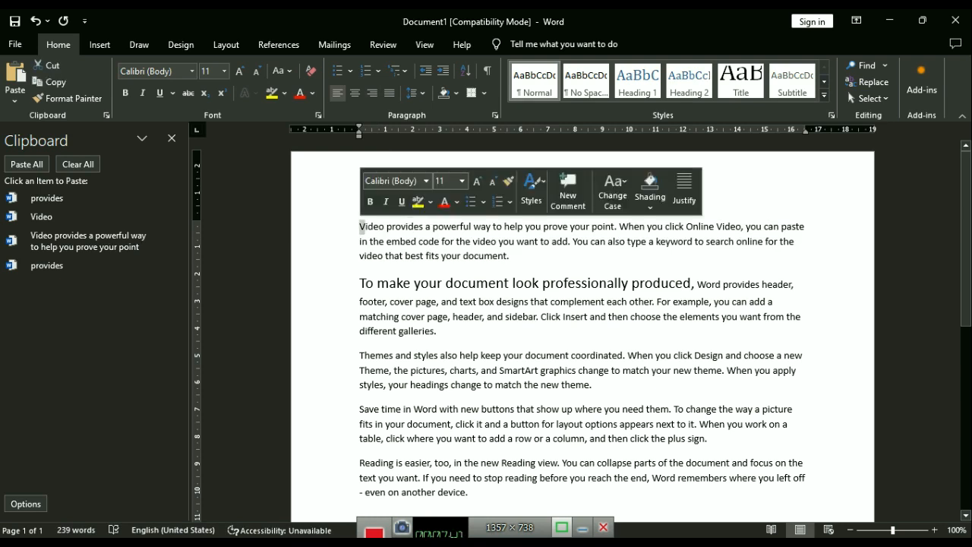
click(619, 226)
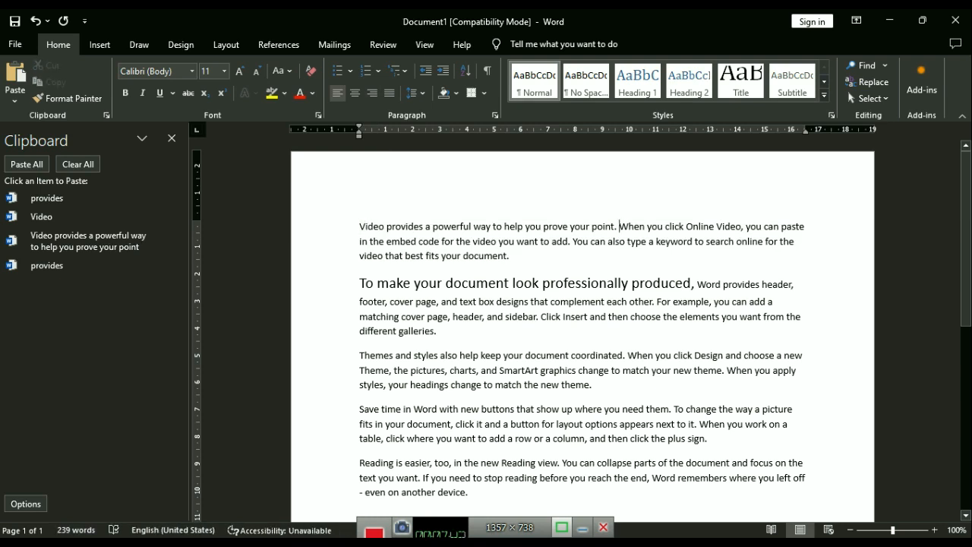
drag(619, 226, 629, 226)
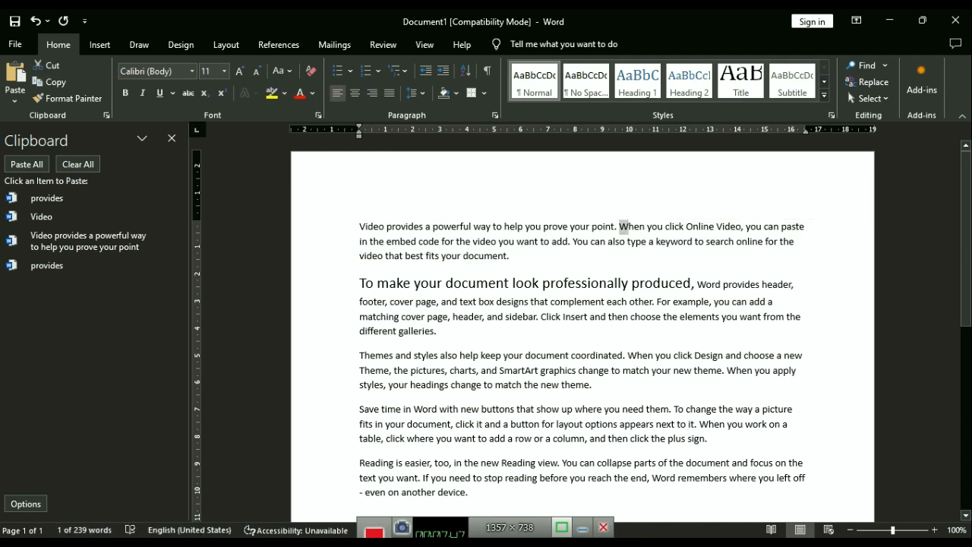
drag(572, 241, 583, 242)
click(509, 256)
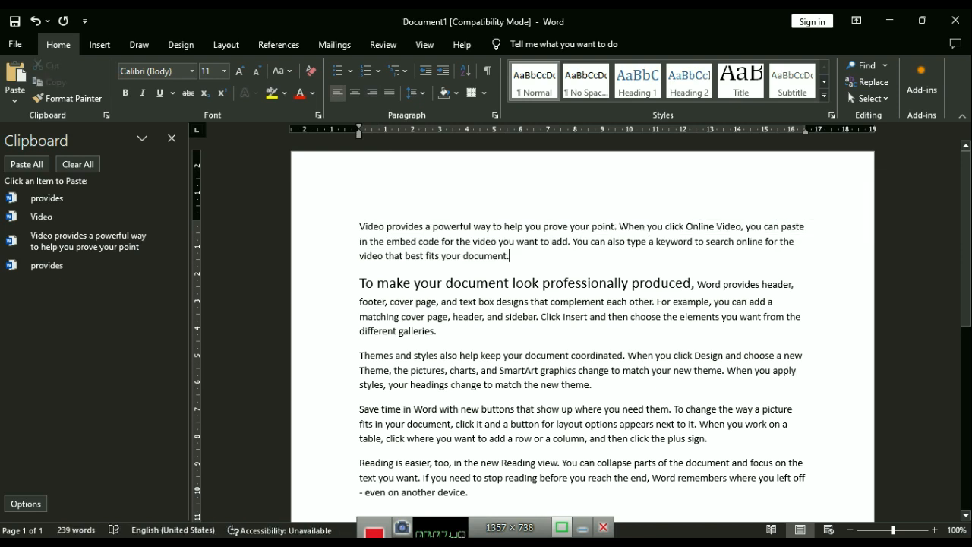
Change the whole first paragraph to lowercase, then to UPPERCASE.
triple_click(434, 255)
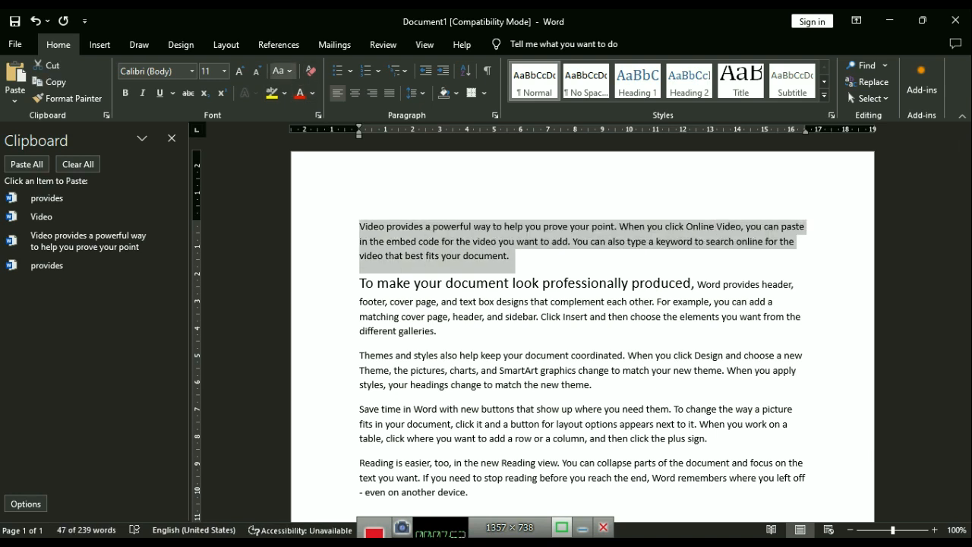
click(279, 70)
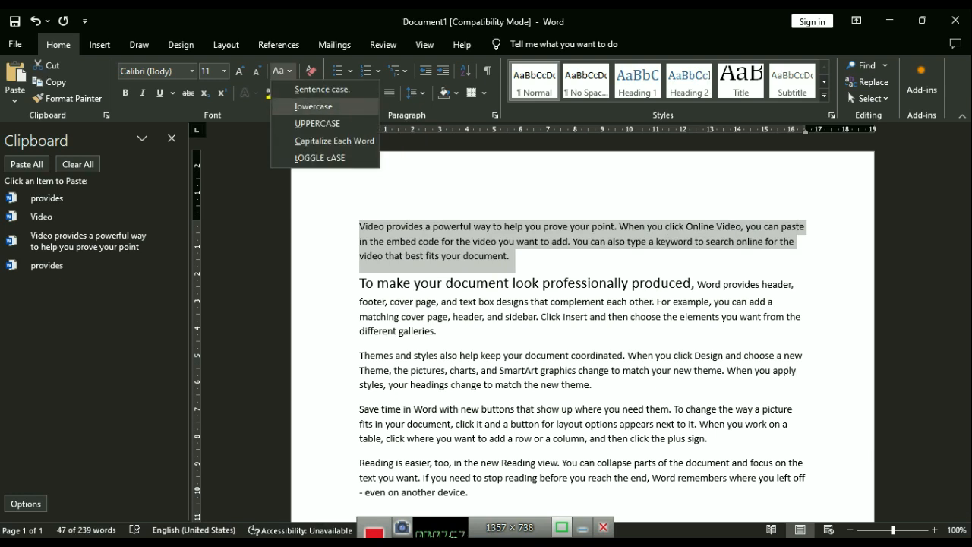
click(313, 106)
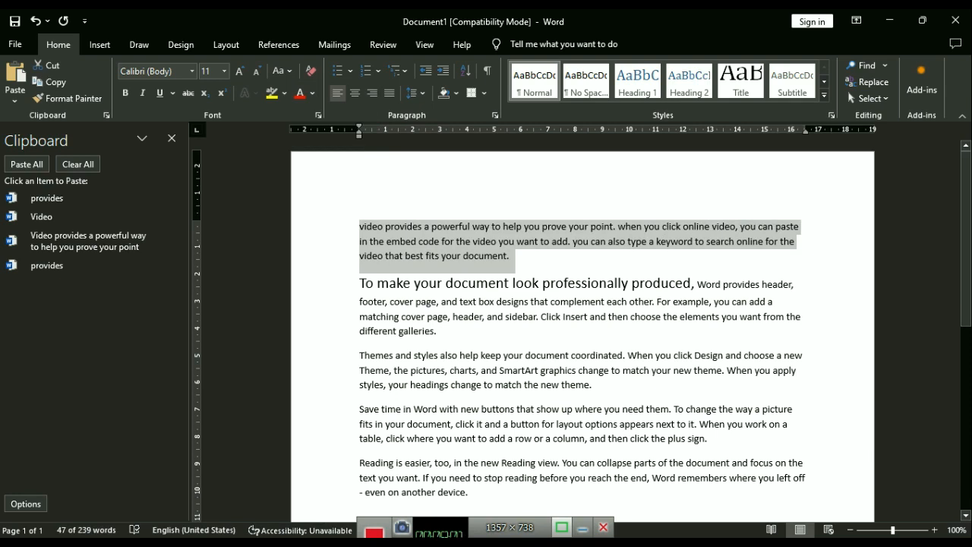
click(281, 71)
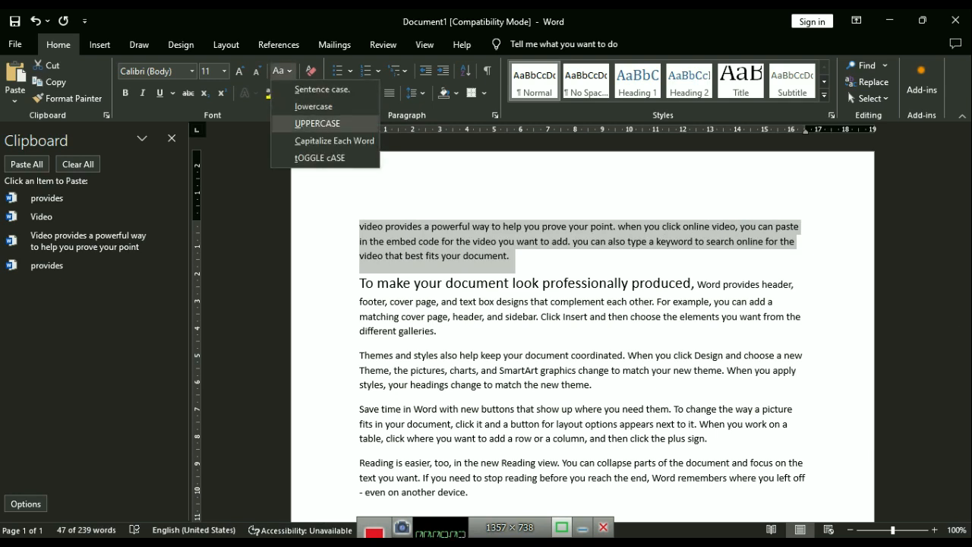
key(Return)
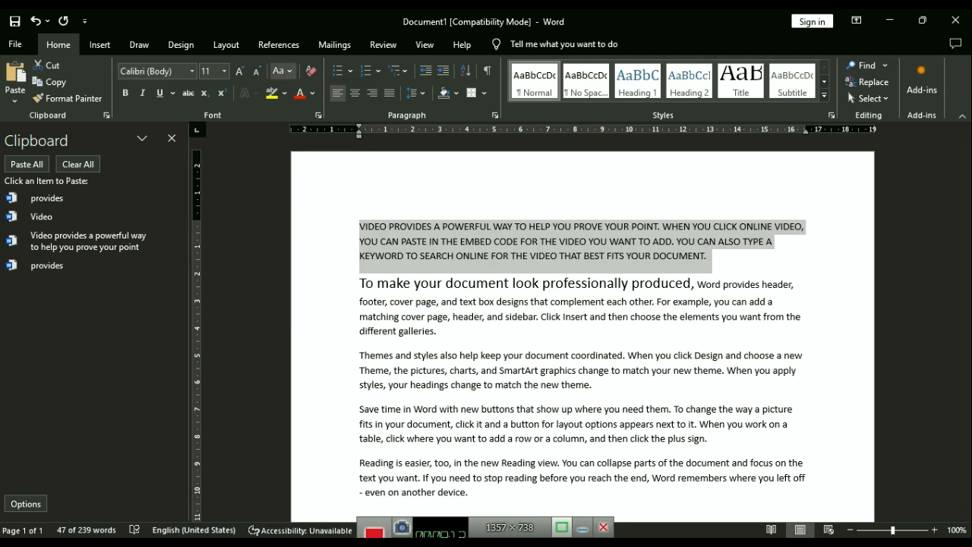
Apply Capitalize Each Word to the whole first paragraph.
click(281, 71)
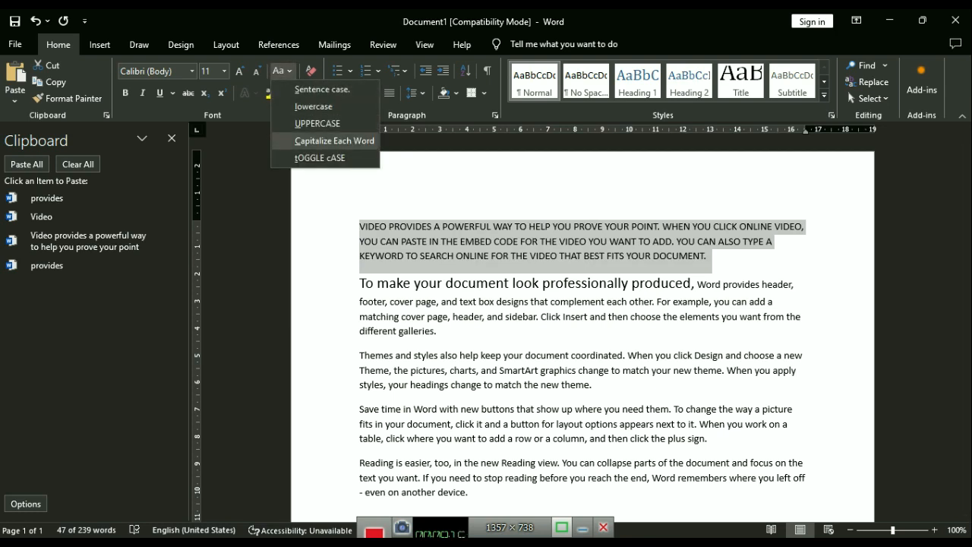
click(334, 141)
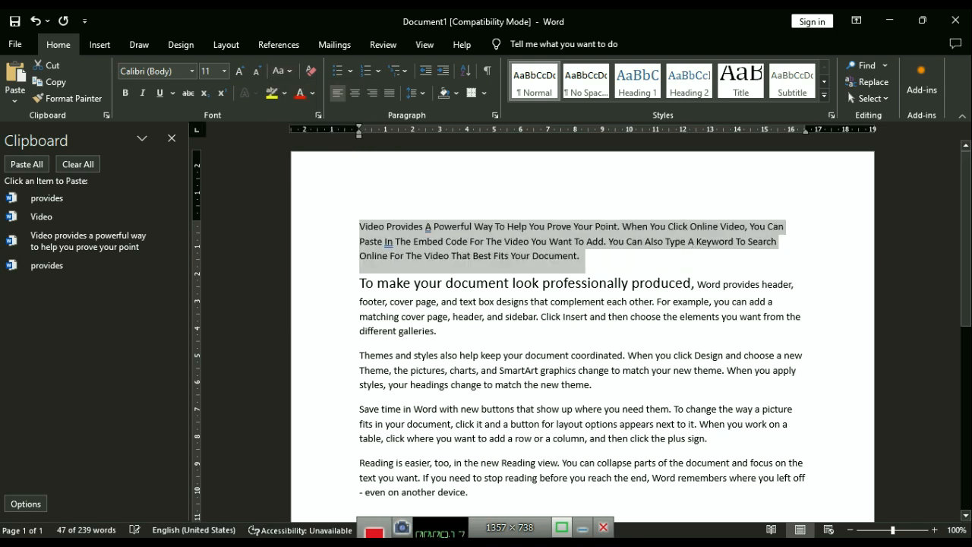
click(651, 242)
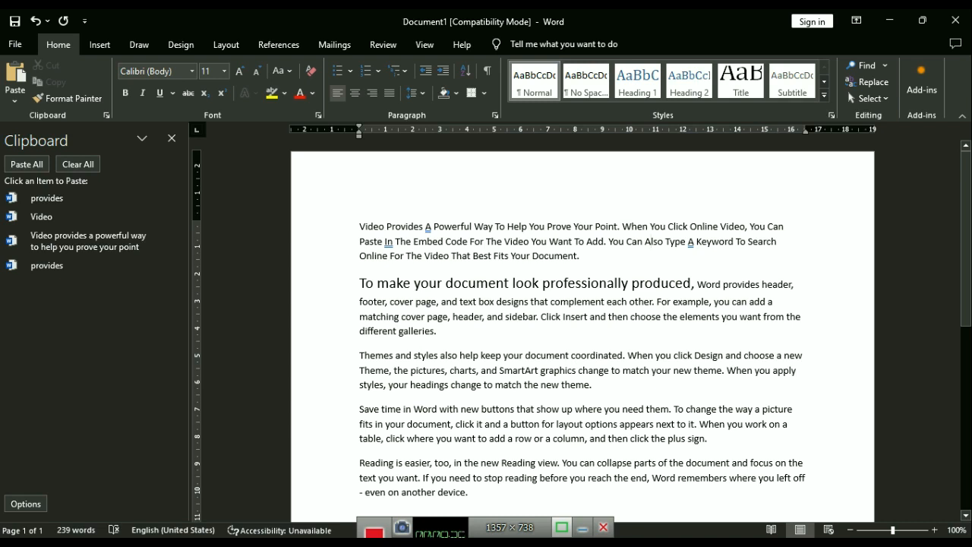
Apply tOGGLE cASE to the whole first paragraph.
triple_click(447, 228)
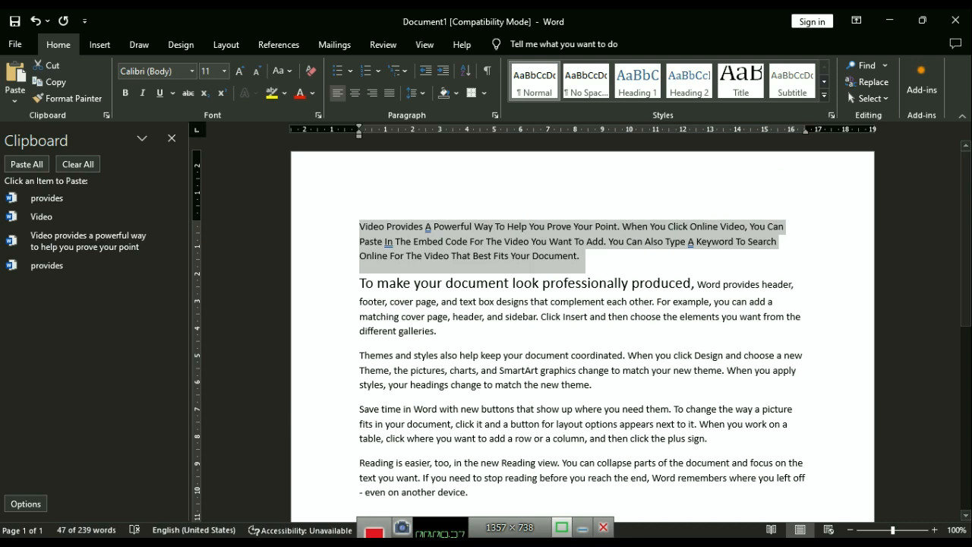
click(283, 70)
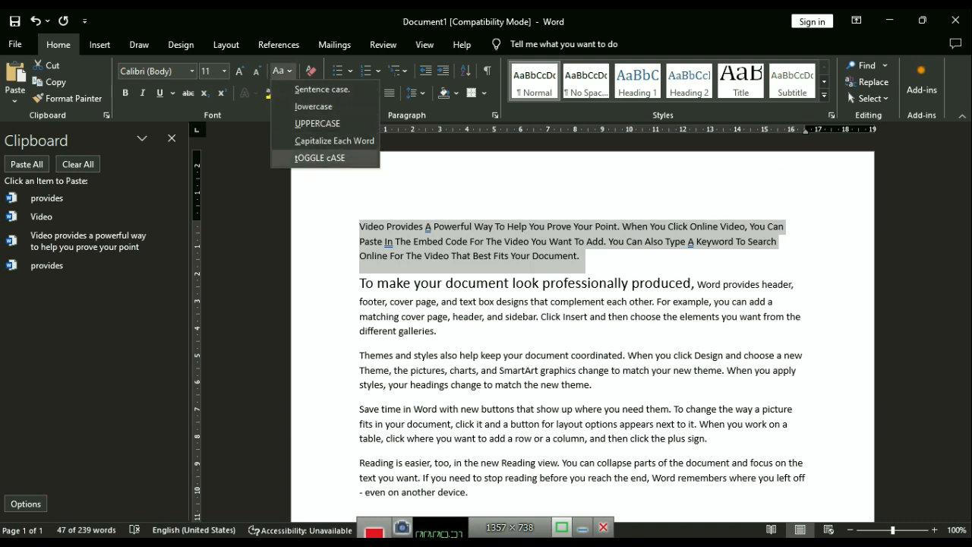
click(320, 157)
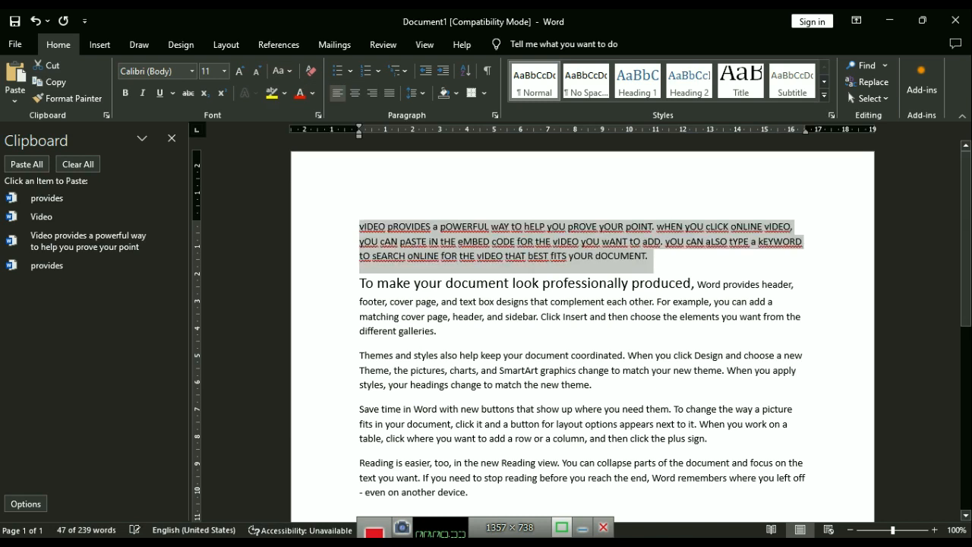
click(486, 255)
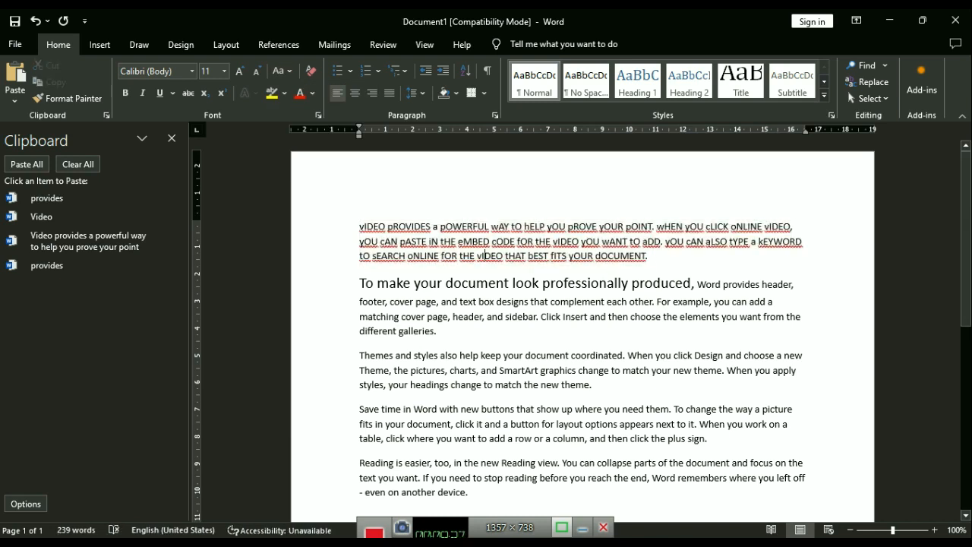
Examine the letter case of individual words in the first paragraph.
click(393, 227)
double_click(395, 227)
double_click(546, 242)
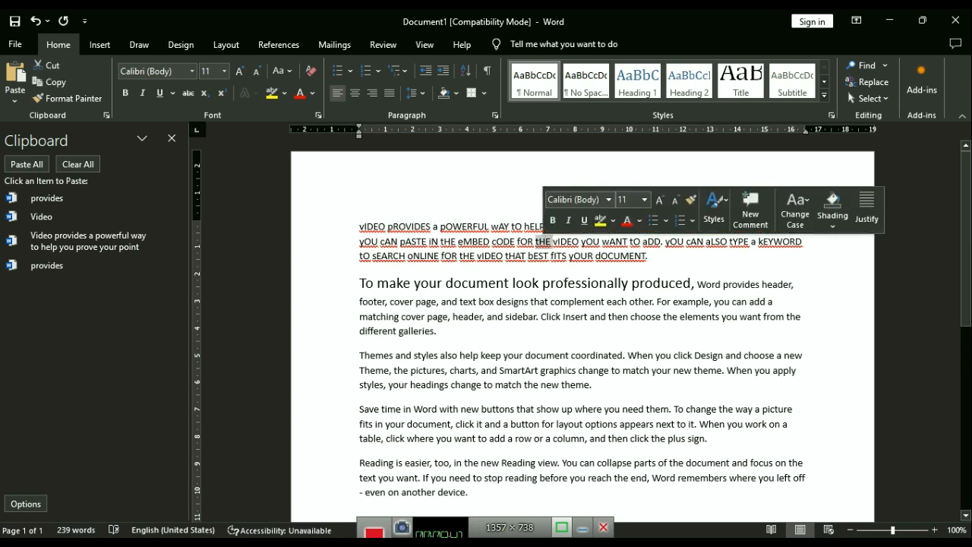
triple_click(419, 226)
double_click(372, 226)
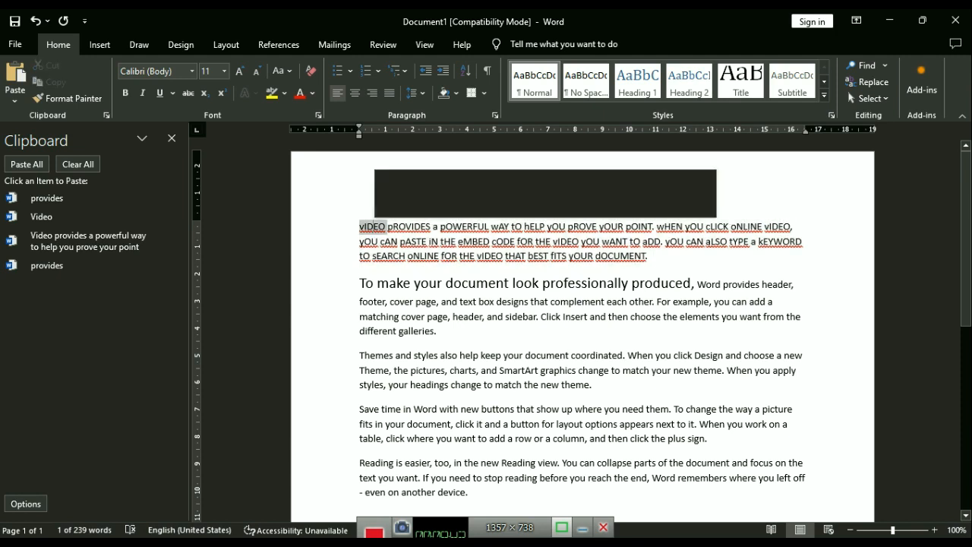
double_click(408, 226)
click(284, 93)
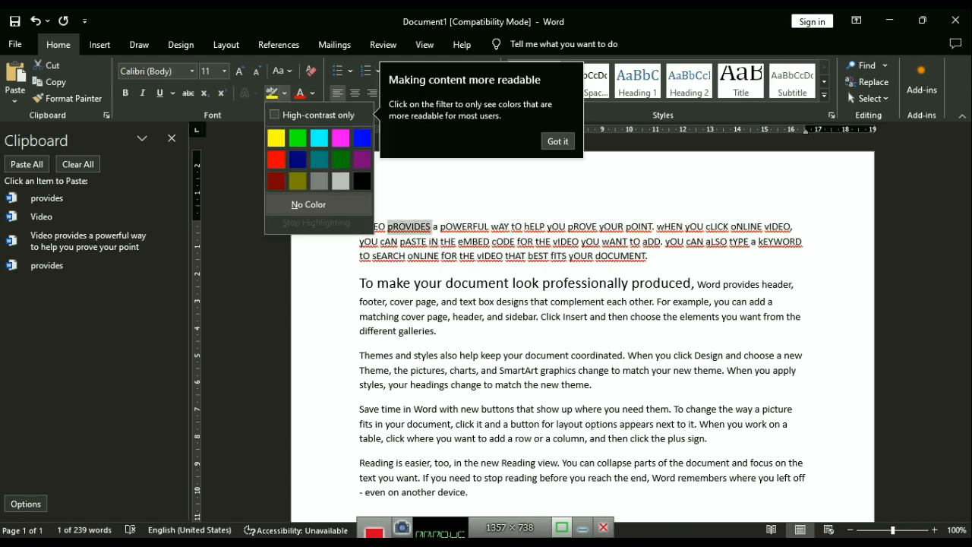
key(Escape)
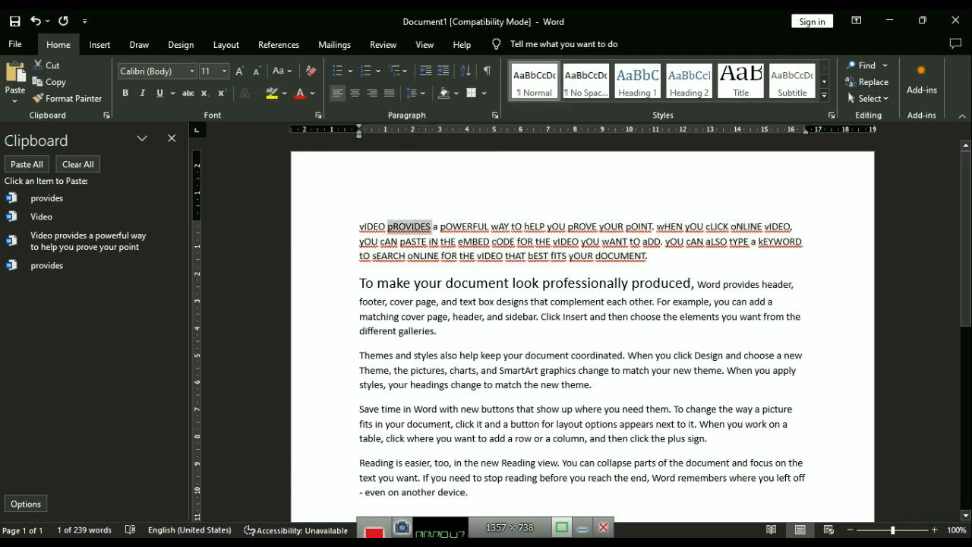
click(279, 70)
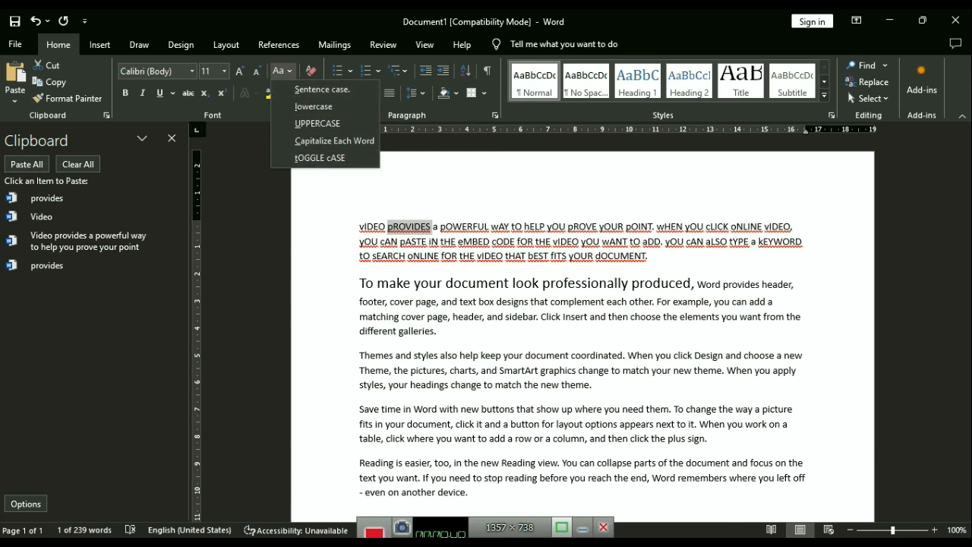
key(Escape)
Apply Clear All Formatting to the whole first paragraph and deselect it.
triple_click(490, 256)
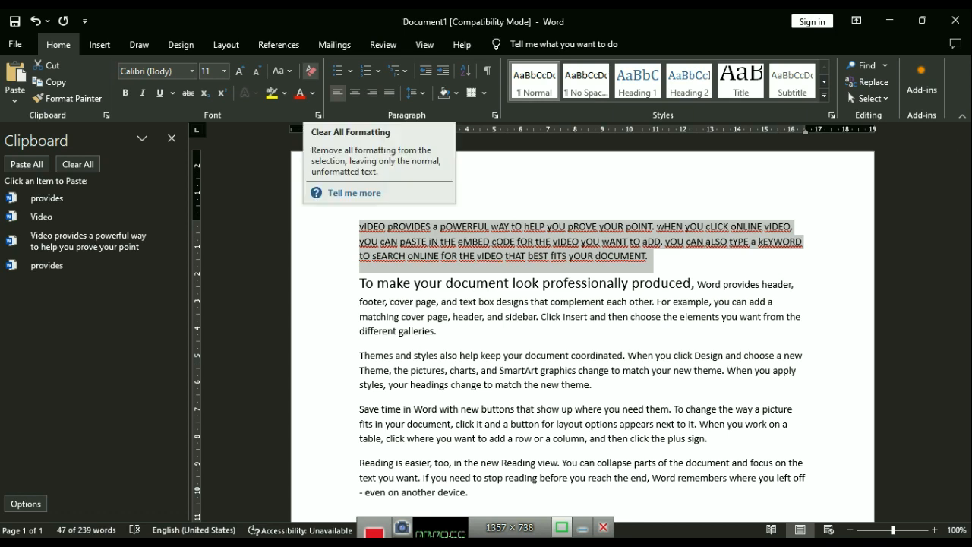
click(310, 71)
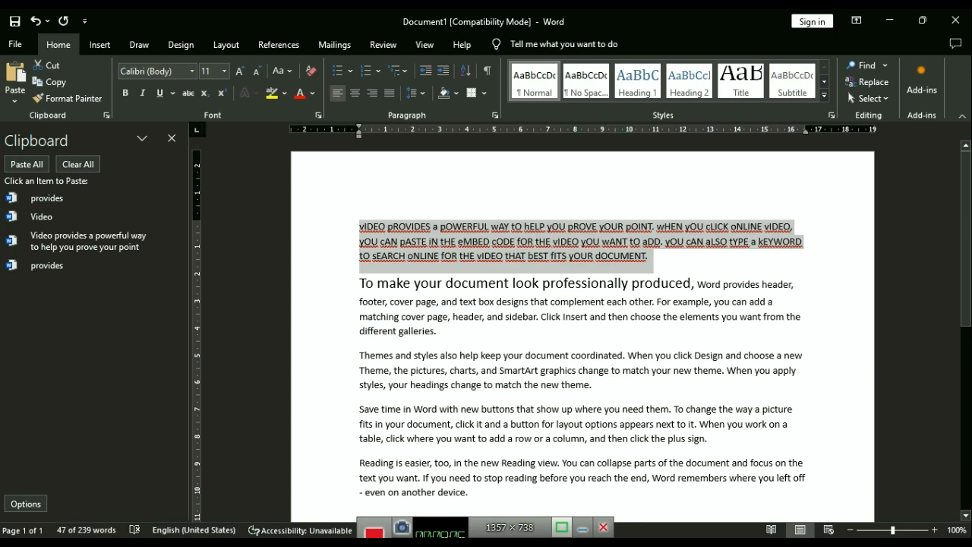
triple_click(434, 242)
double_click(435, 242)
triple_click(435, 242)
double_click(434, 242)
click(438, 241)
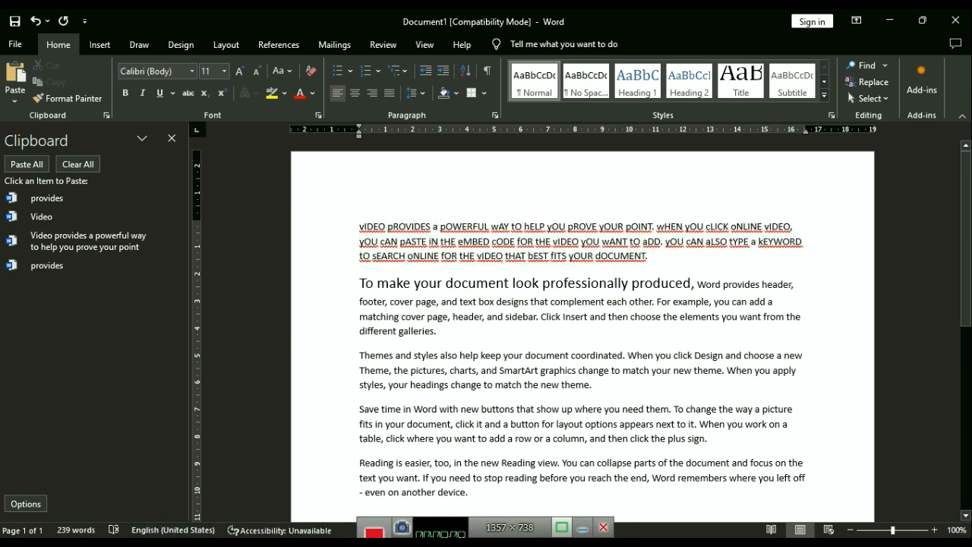
Change the whole first paragraph to Sentence case.
double_click(408, 226)
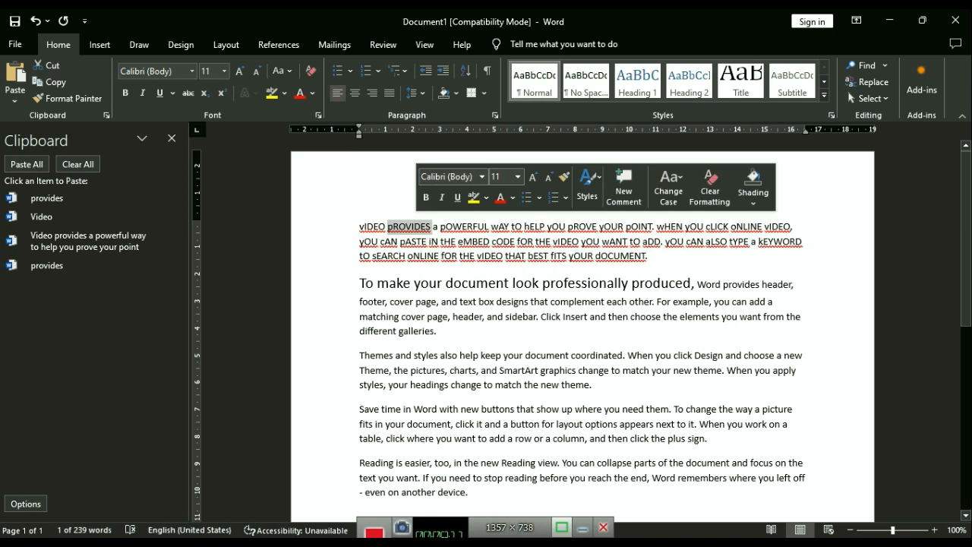
click(430, 226)
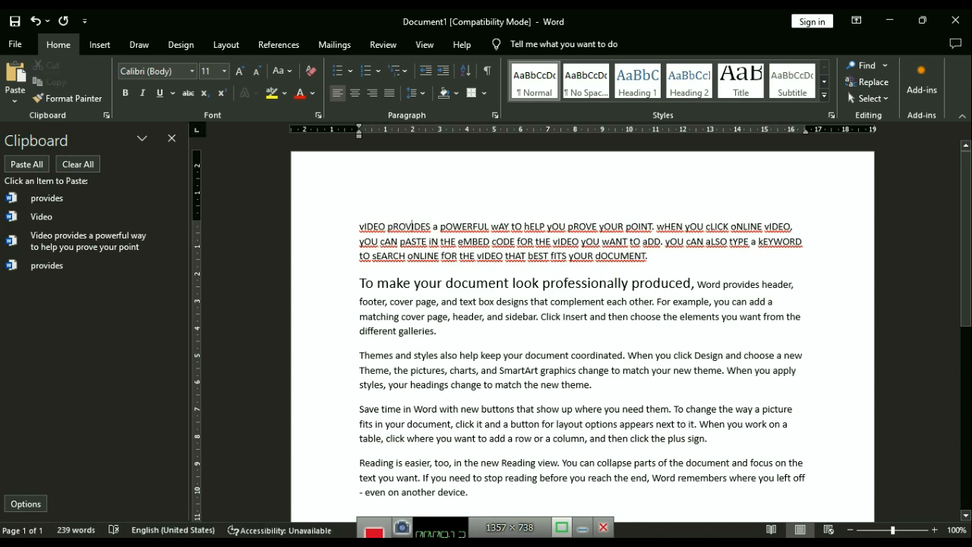
triple_click(430, 226)
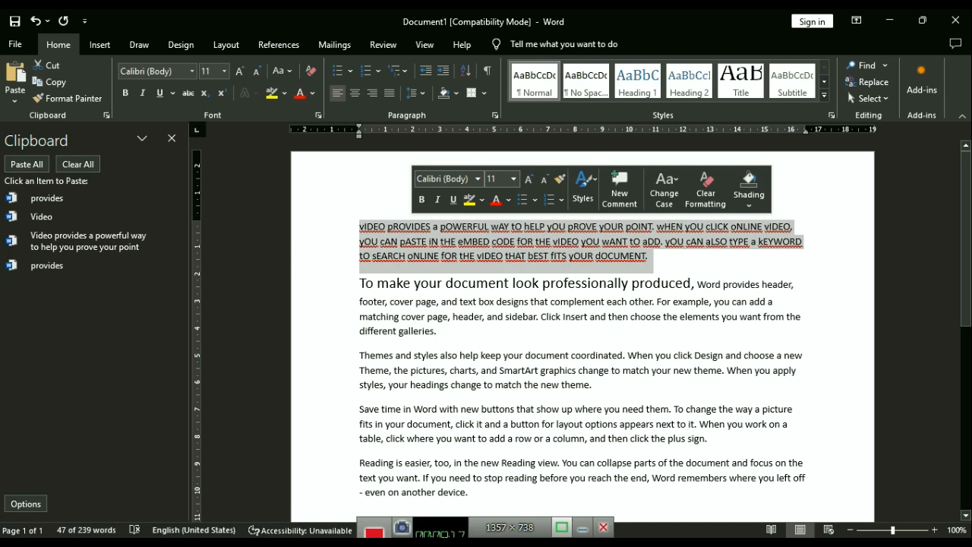
click(283, 71)
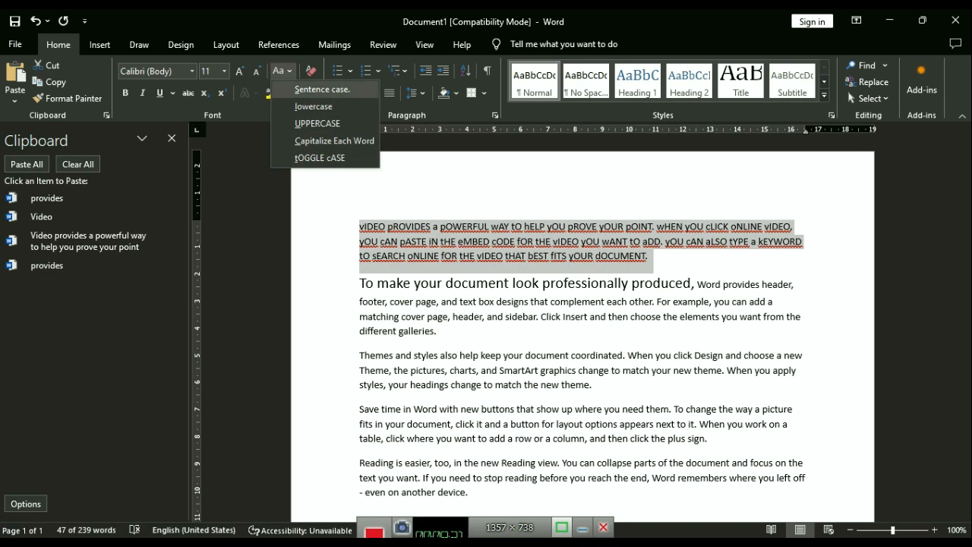
click(322, 89)
click(557, 242)
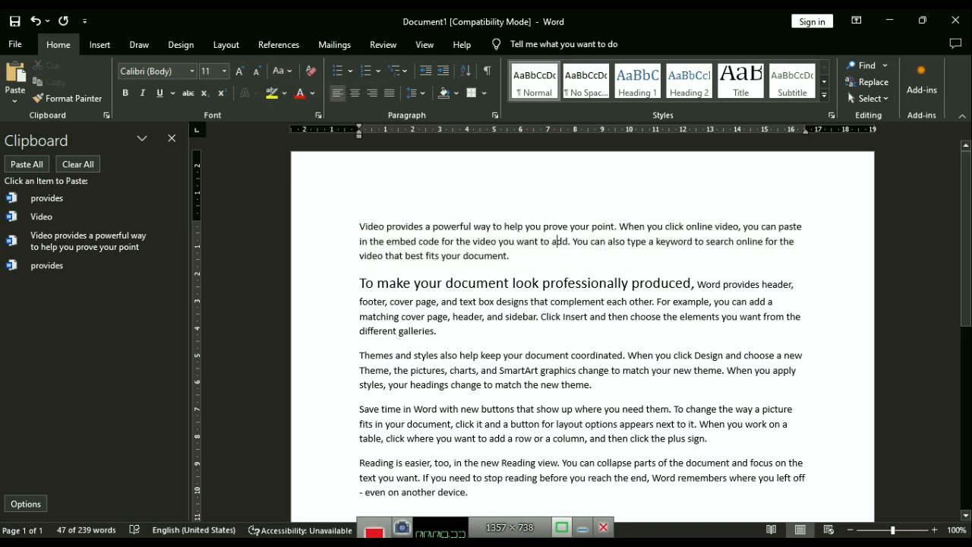
drag(433, 226, 515, 241)
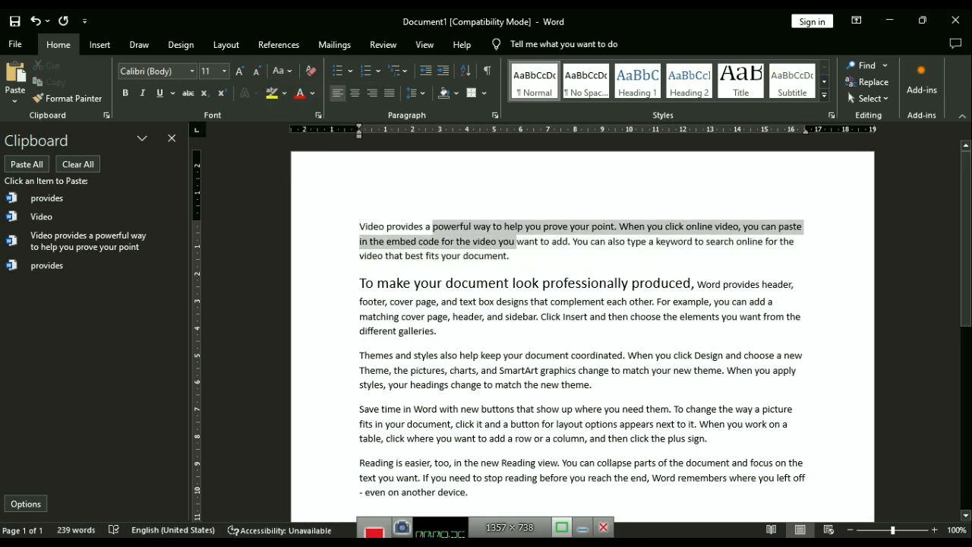
click(510, 257)
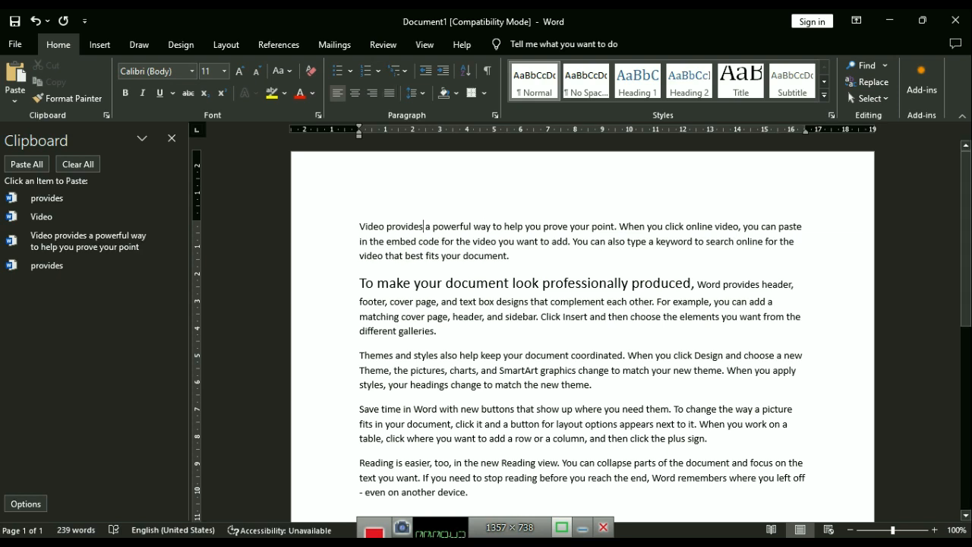
Turn all five paragraphs into a bulleted list with solid round bullets.
click(424, 226)
drag(359, 226, 470, 494)
click(350, 71)
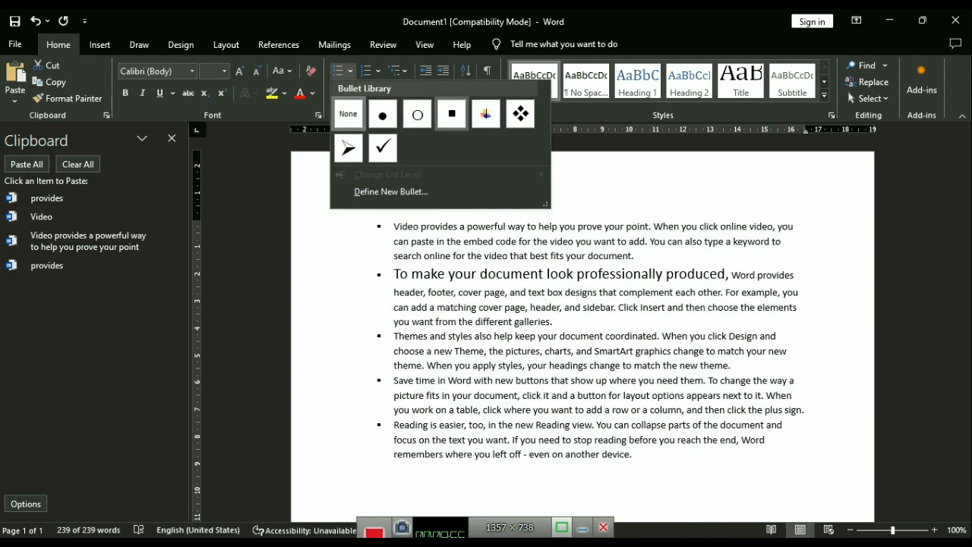
click(383, 115)
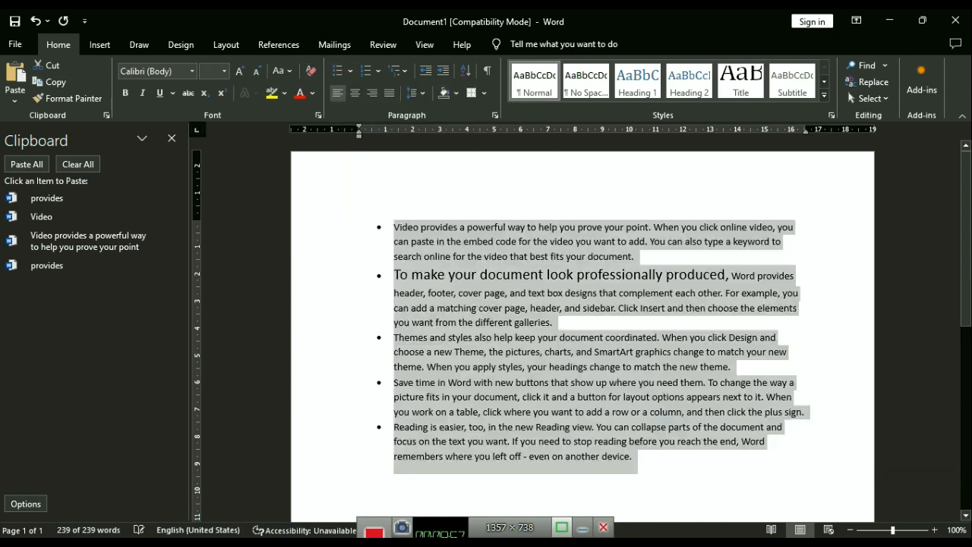
click(471, 323)
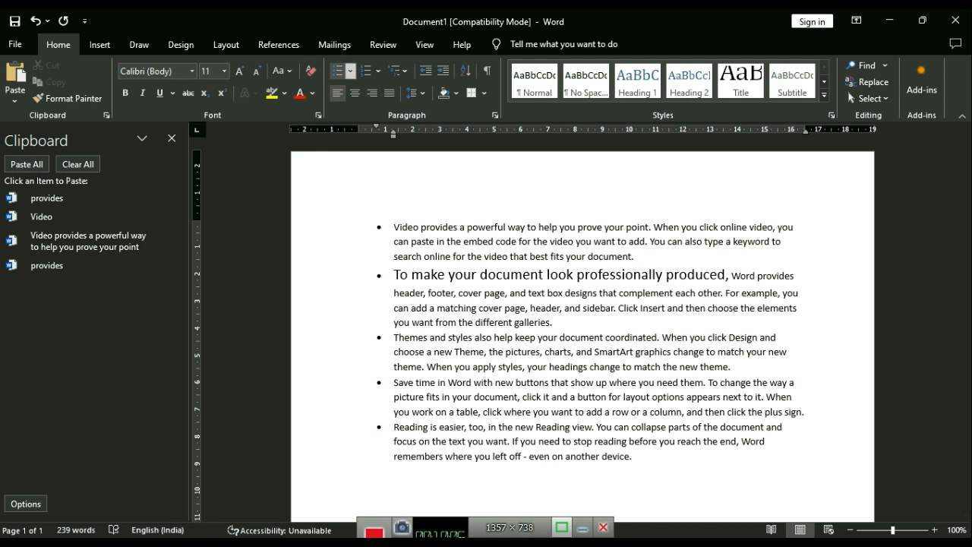
Convert the bulleted list into a numbered list in the 1. 2. 3. format.
click(350, 71)
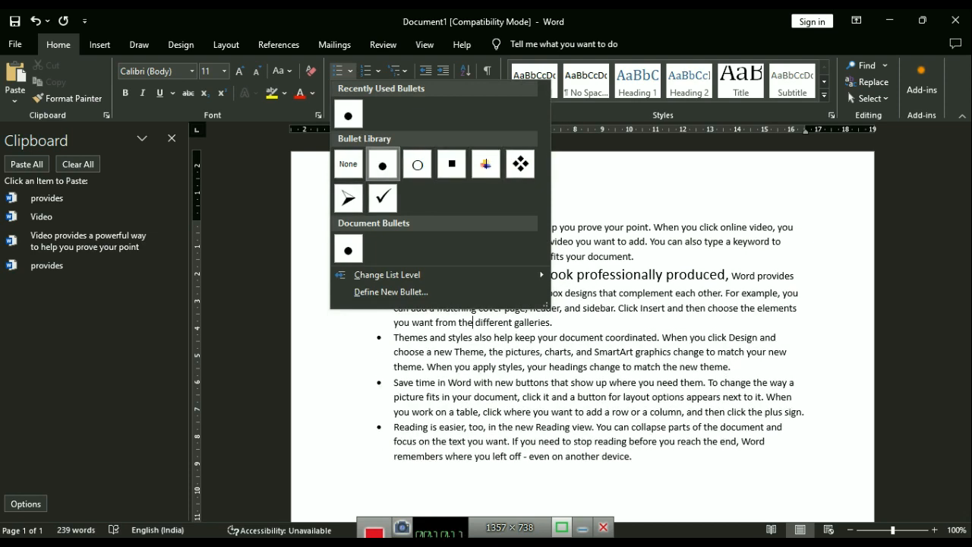
click(377, 70)
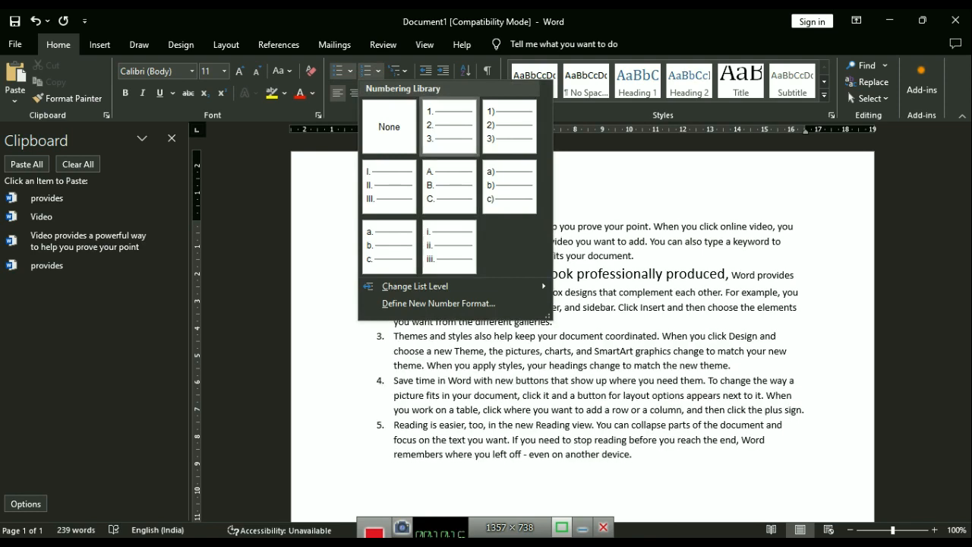
click(449, 124)
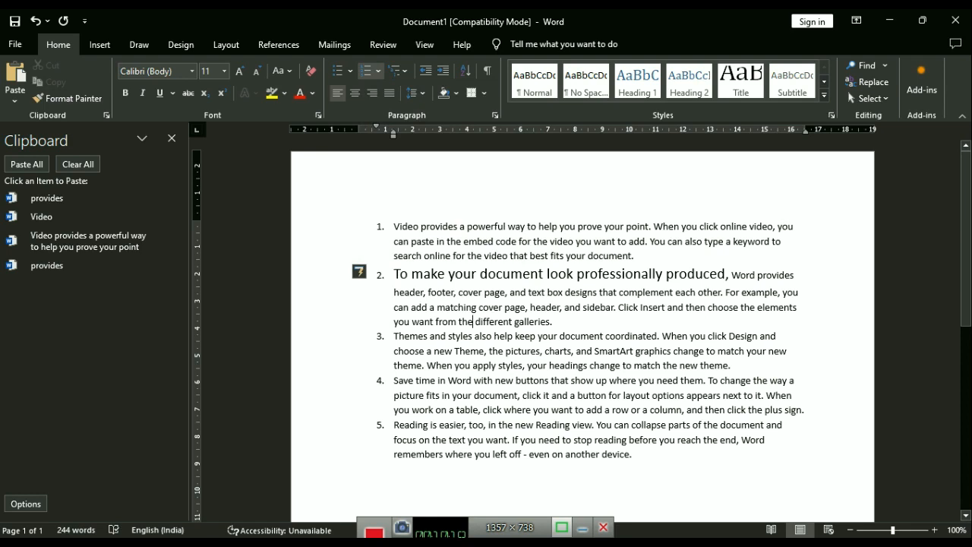
Apply the multilevel list style Article I. Heading 1, Section 1.01 Heading 2 to the numbered paragraphs.
click(378, 71)
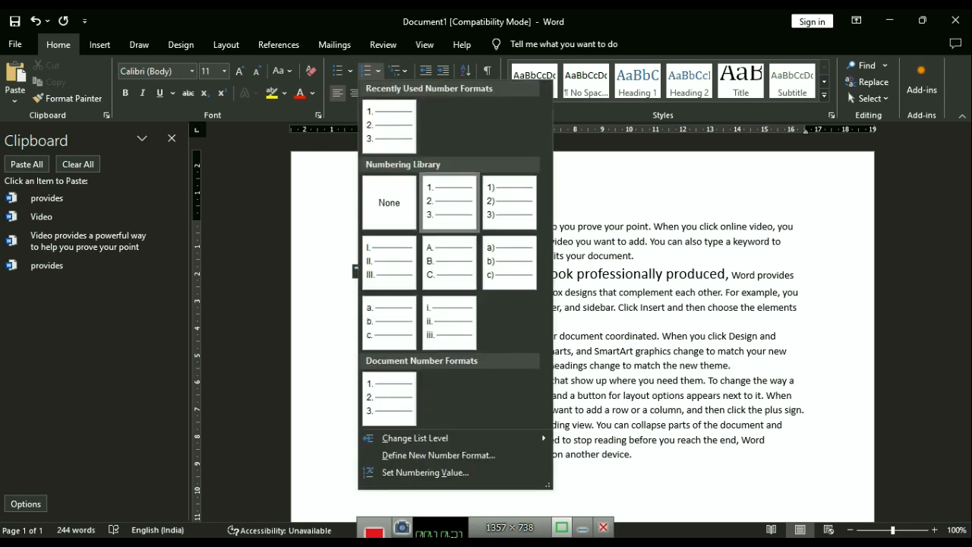
click(399, 71)
click(402, 71)
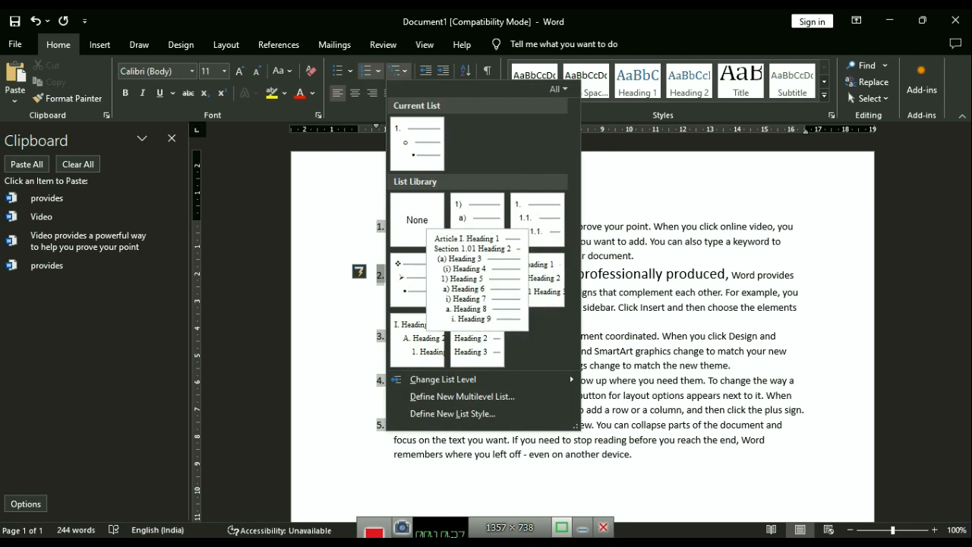
click(477, 277)
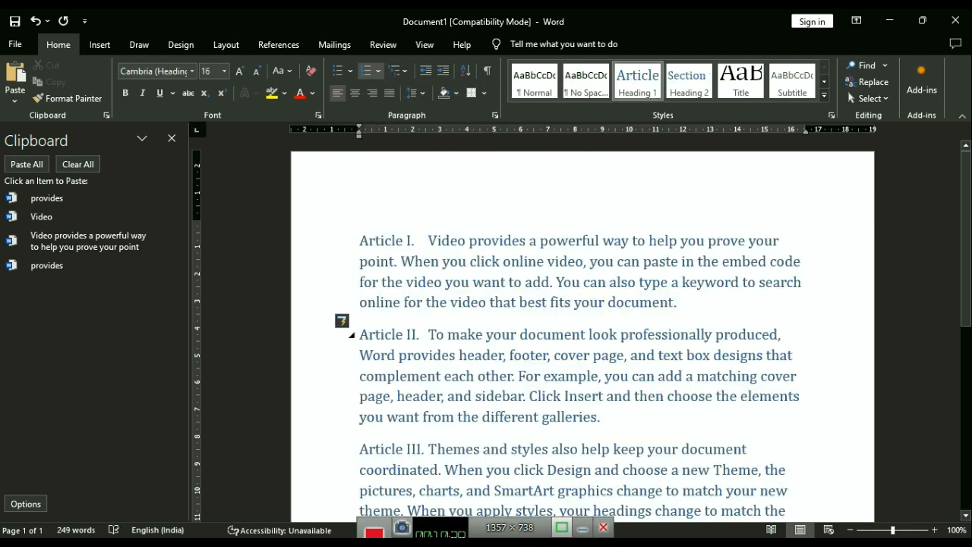
triple_click(416, 261)
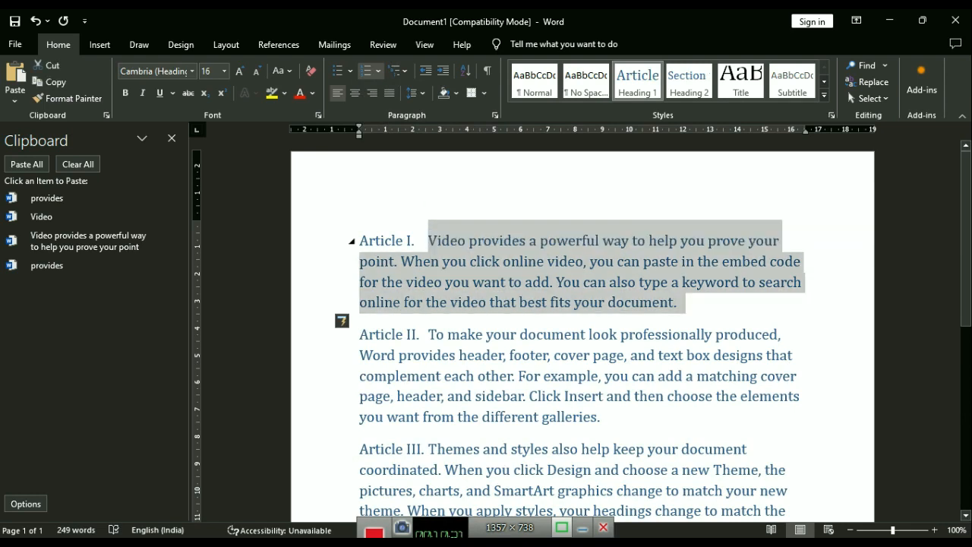
click(458, 376)
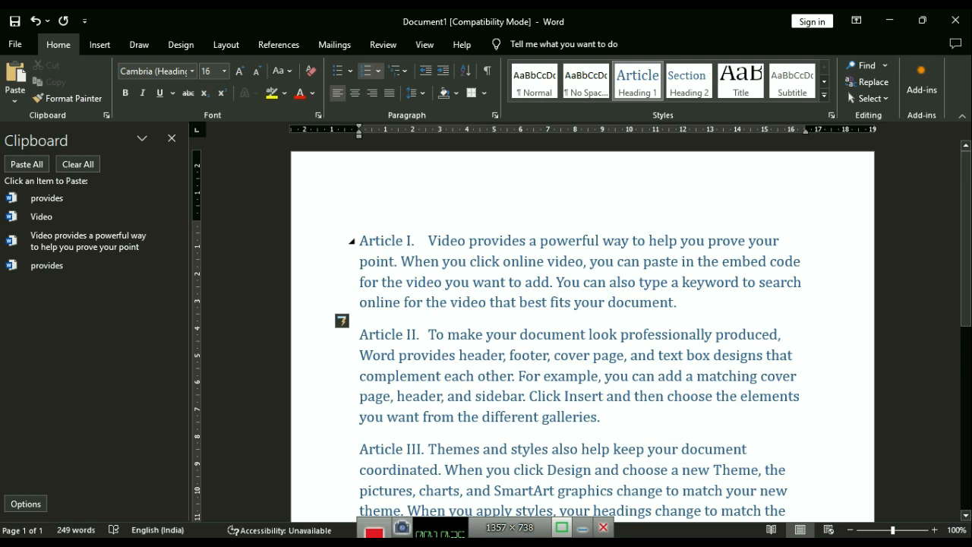
Remove the multilevel numbering from the whole document and clear all formatting from its text.
key(ctrl+a)
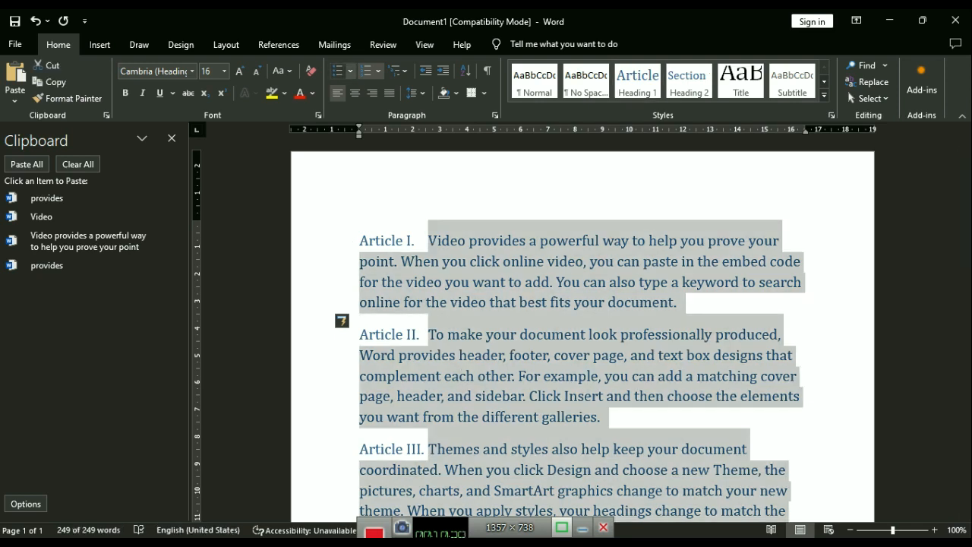
click(397, 70)
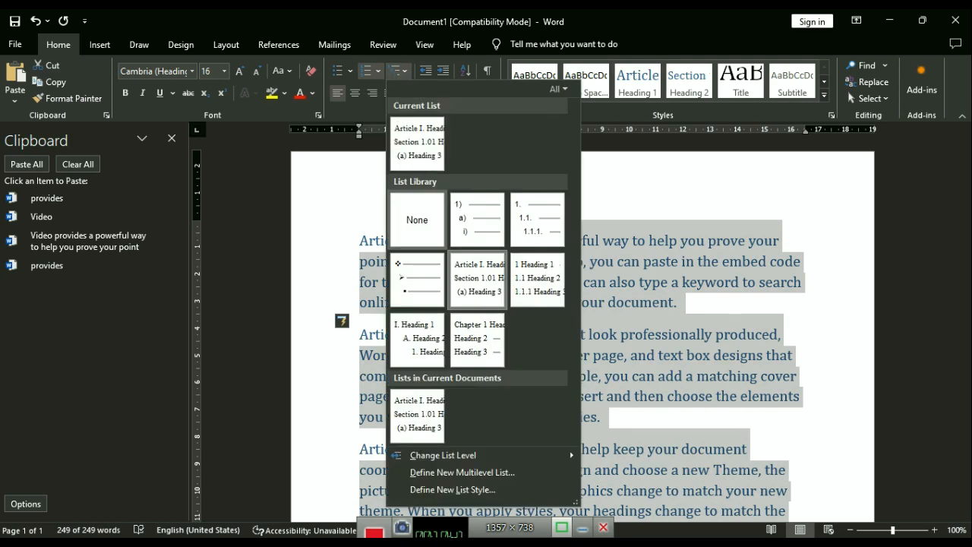
click(417, 219)
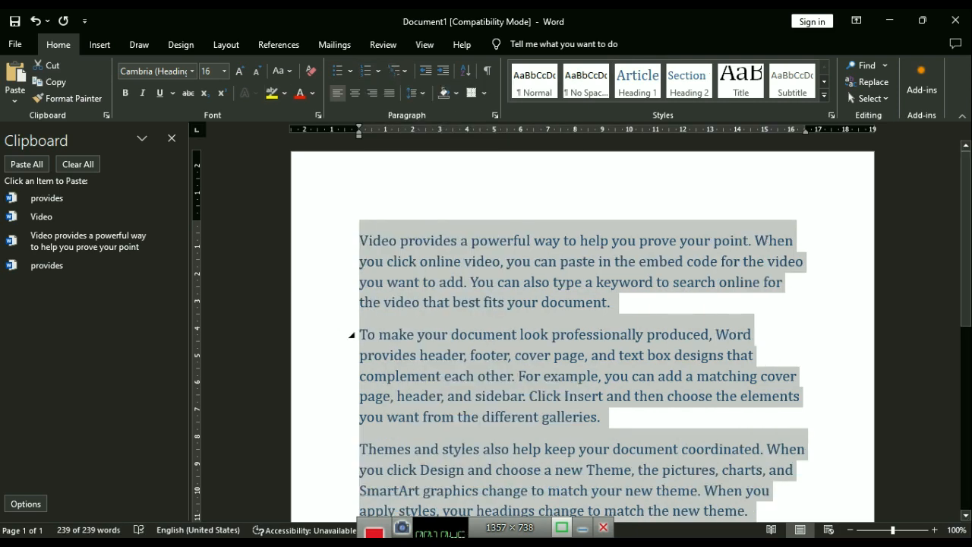
scroll(581, 330, down, 1)
scroll(581, 331, up, 1)
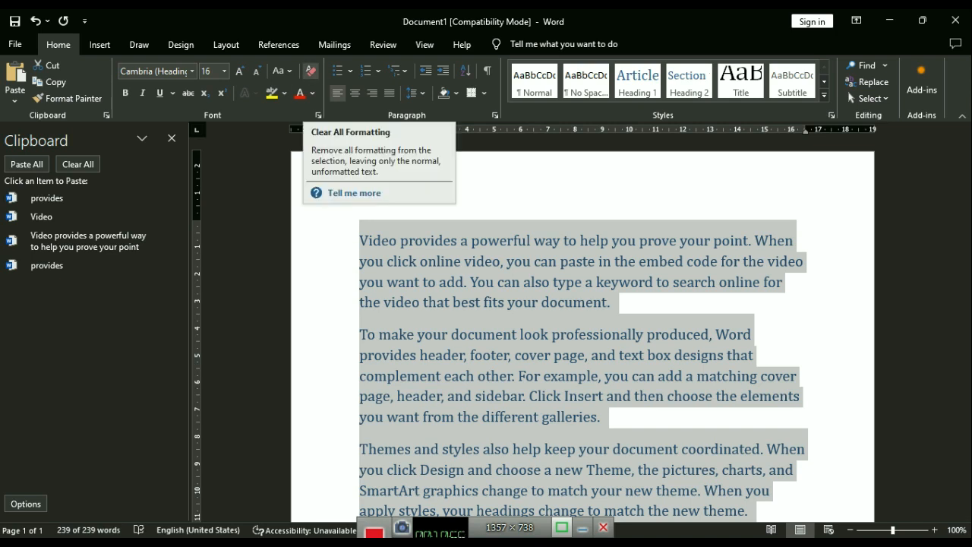
click(310, 71)
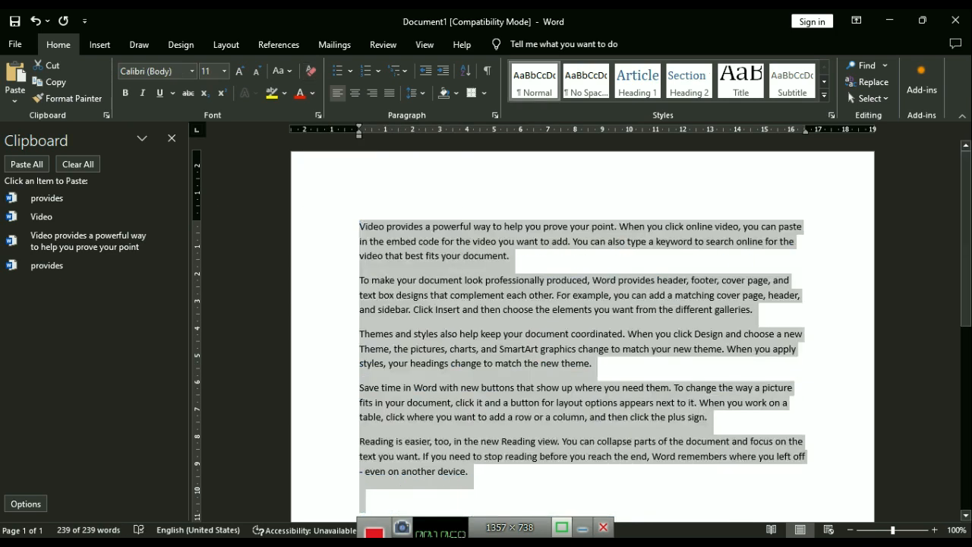
click(605, 295)
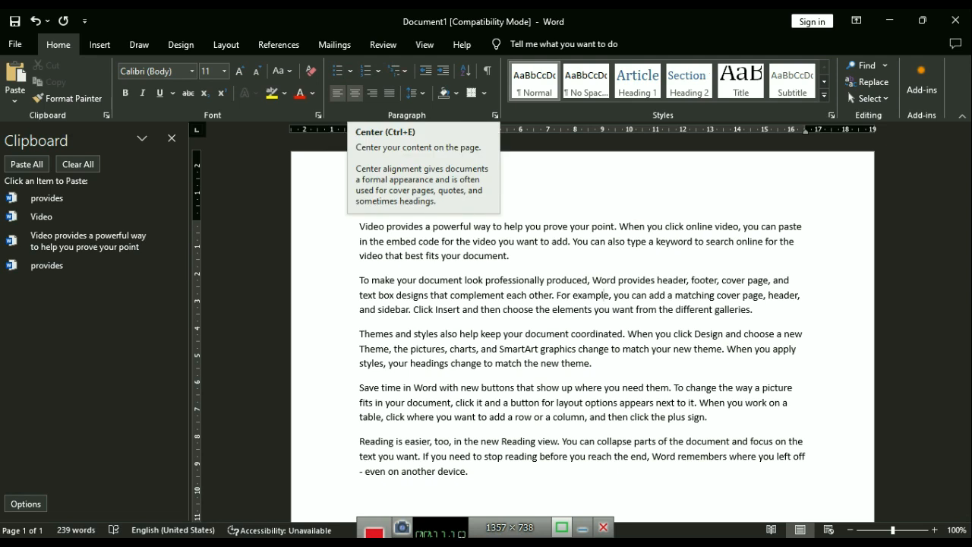
Justify the whole first paragraph between the margins.
double_click(452, 256)
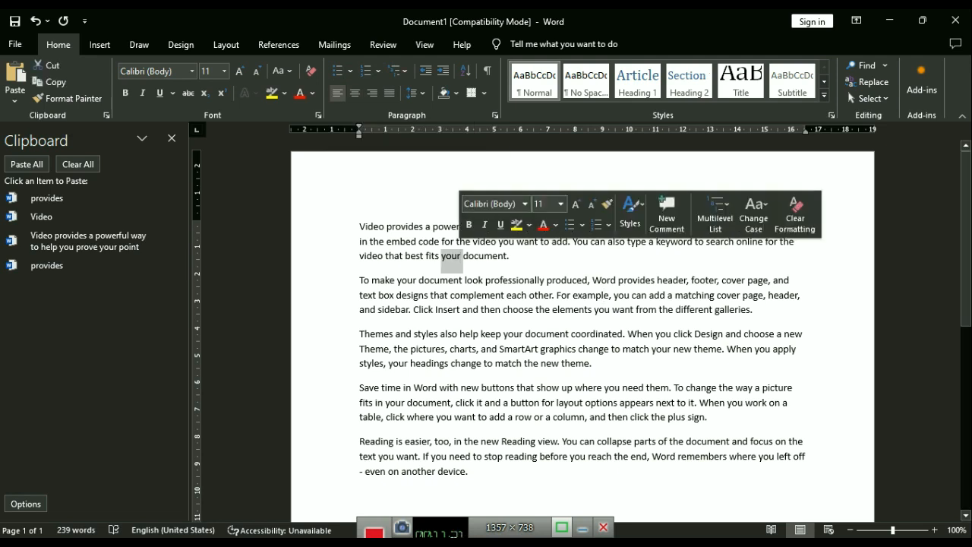
triple_click(451, 256)
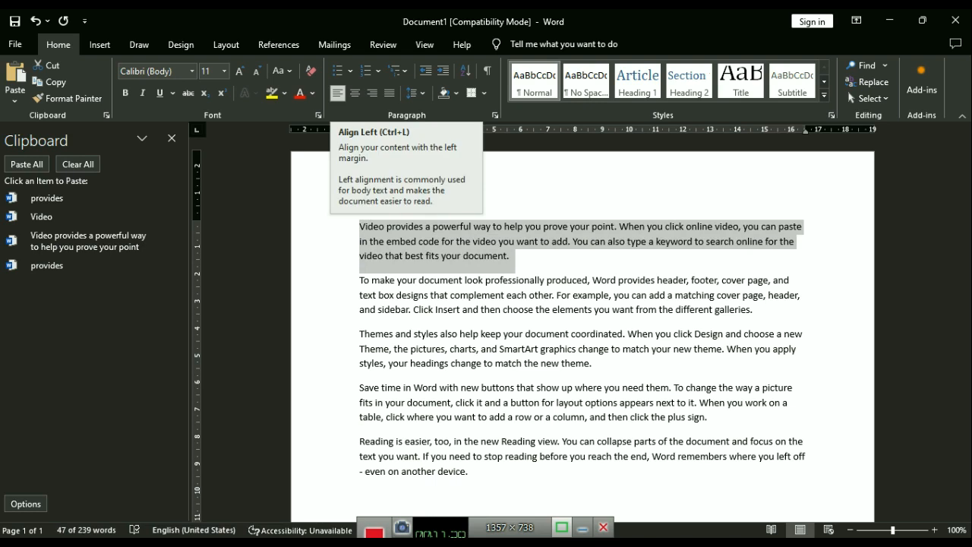
key(ctrl+j)
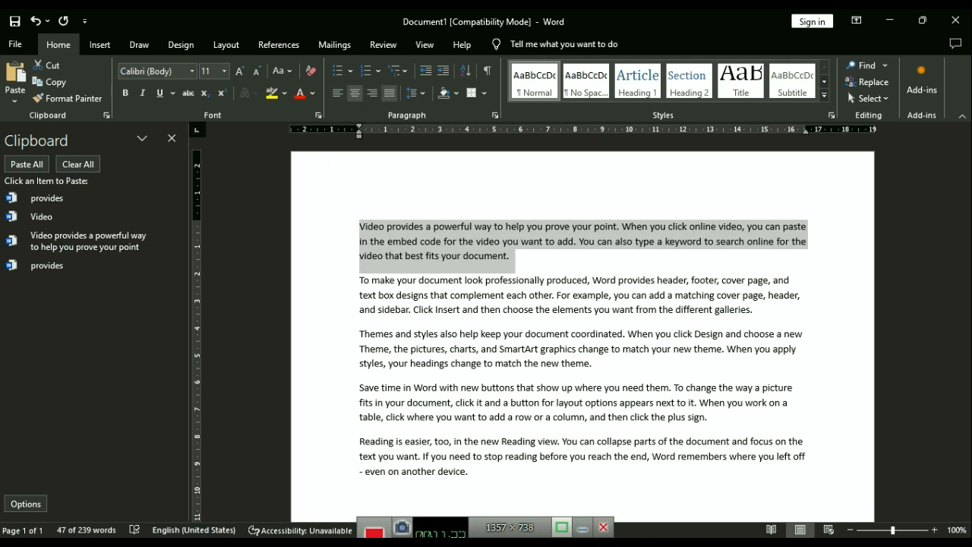
Center the first paragraph, then align it to the right margin.
click(354, 93)
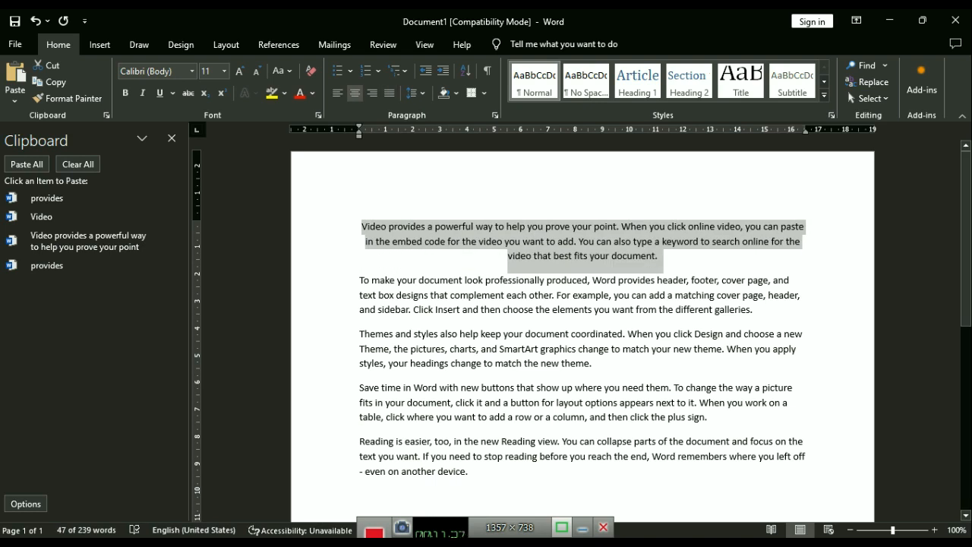
click(372, 93)
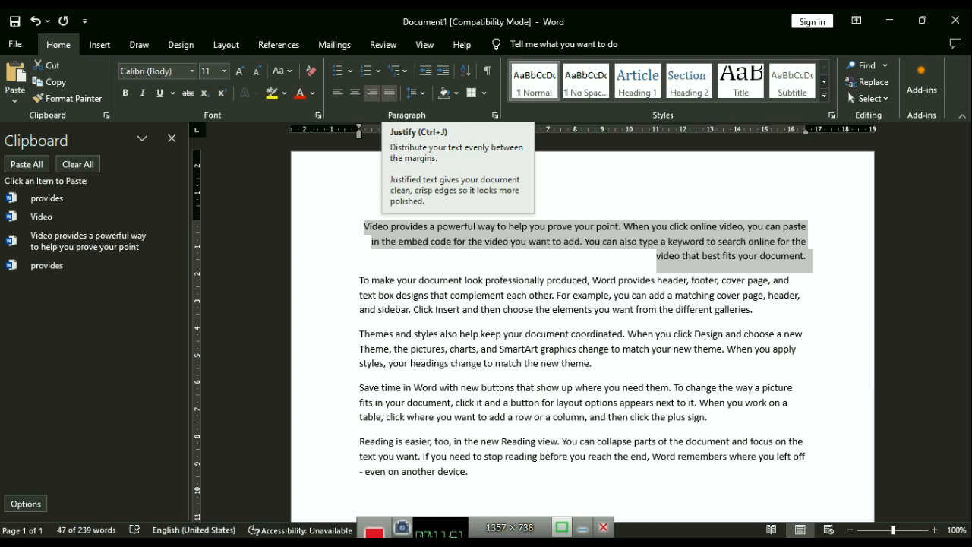
Justify the first paragraph between the margins, comparing it with left alignment before justifying it again.
click(388, 92)
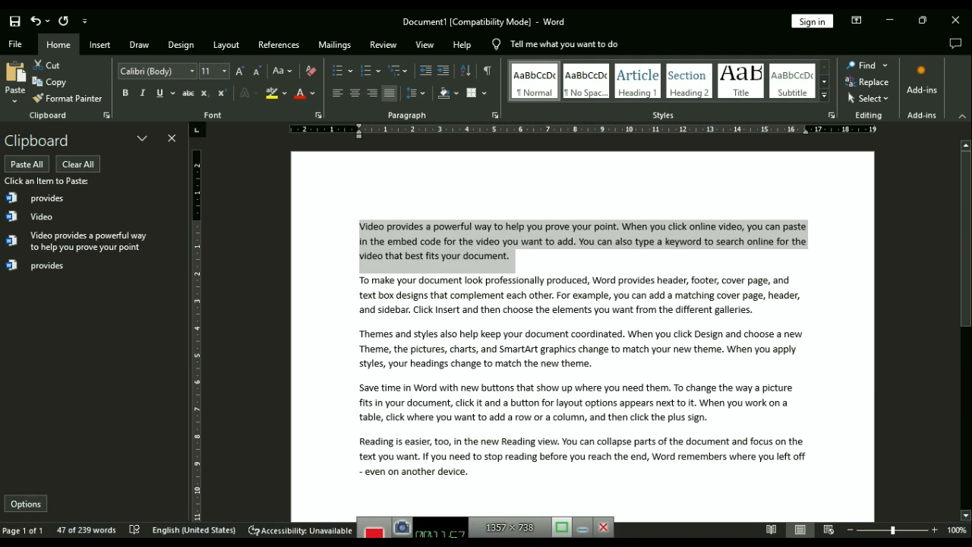
click(753, 310)
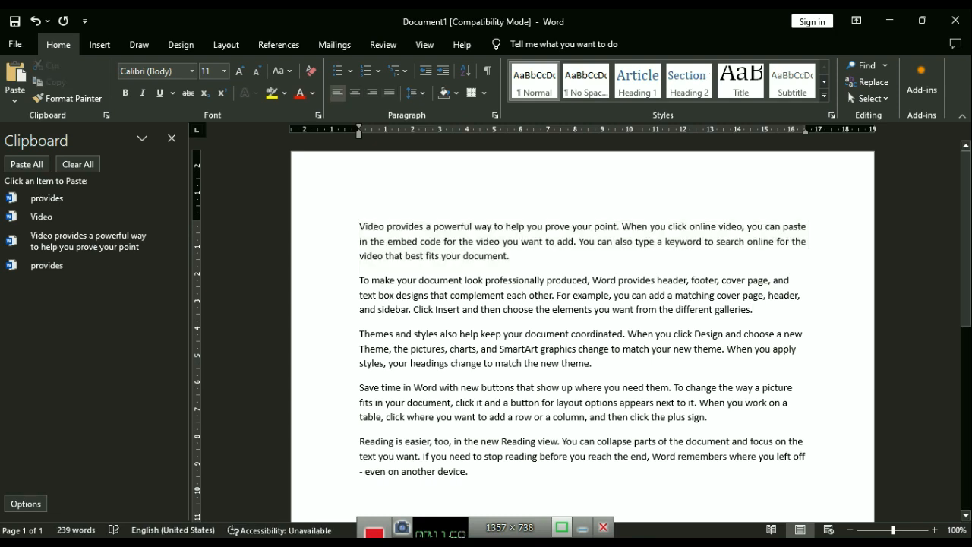
triple_click(450, 241)
click(419, 255)
triple_click(420, 256)
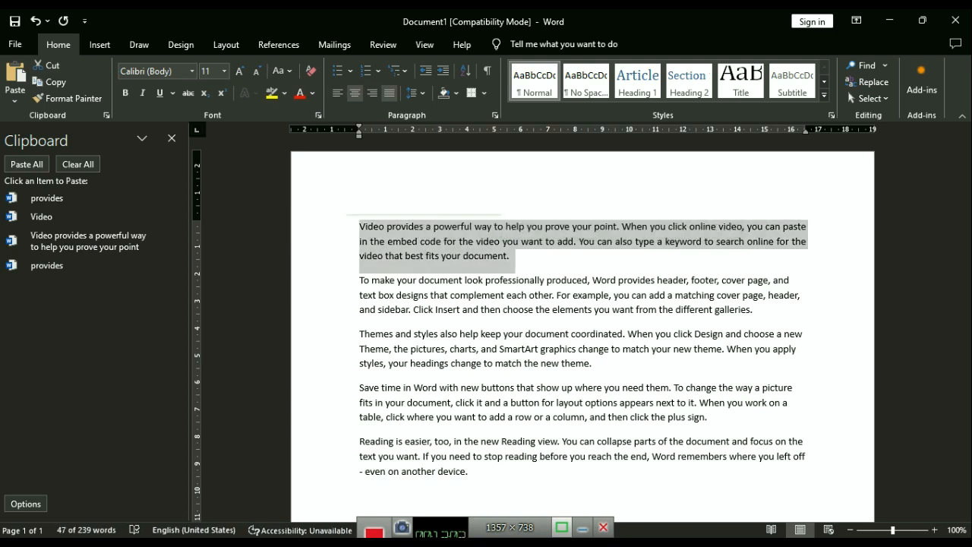
click(337, 92)
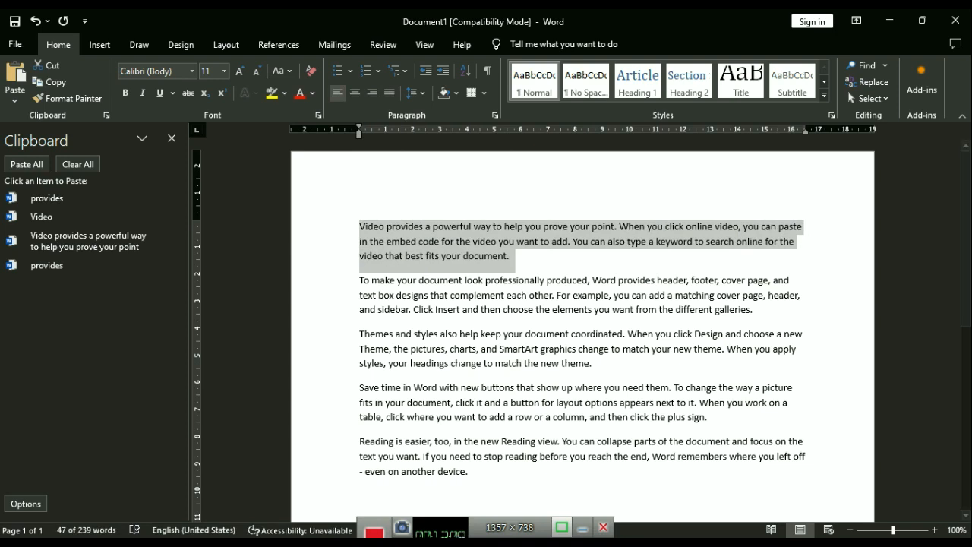
click(389, 92)
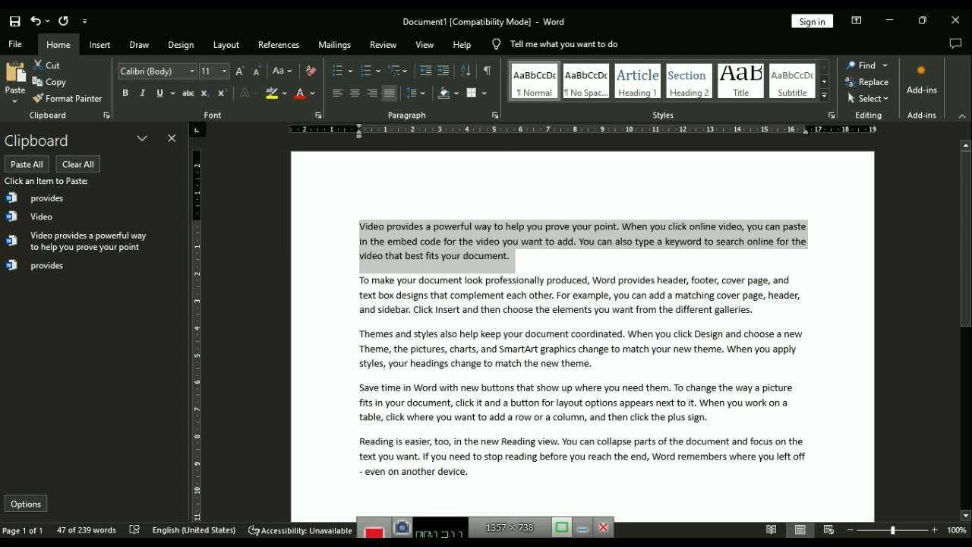
Justify all five paragraphs of the document.
click(726, 309)
drag(360, 226, 554, 477)
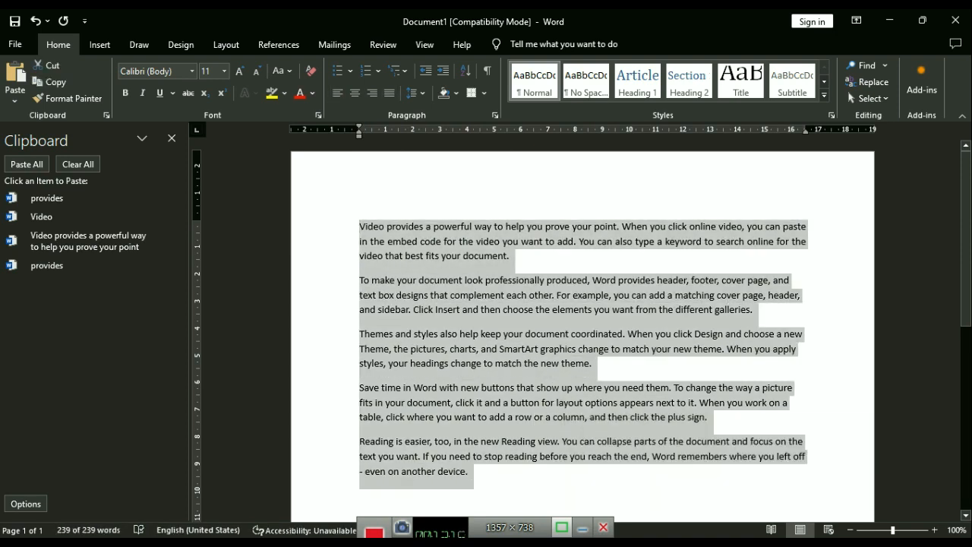
key(ctrl+j)
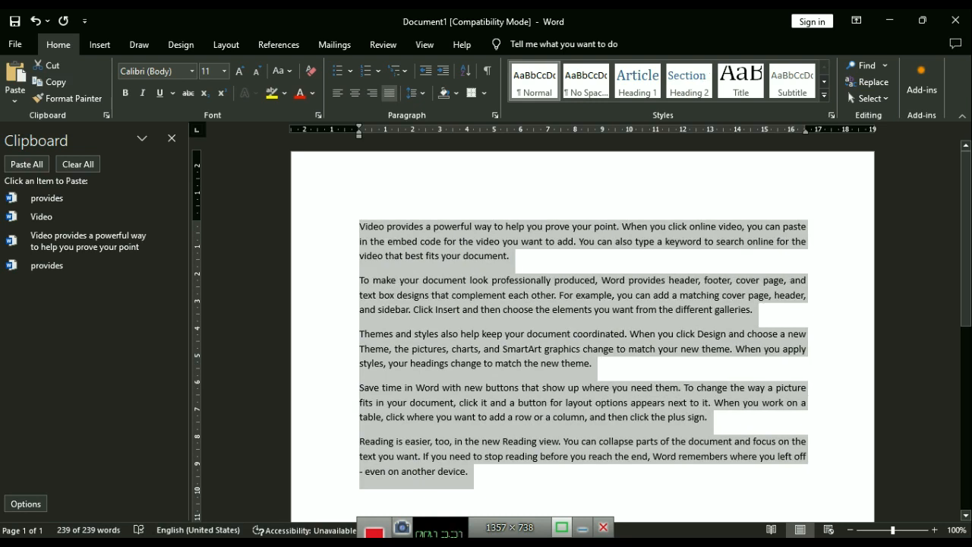
click(574, 310)
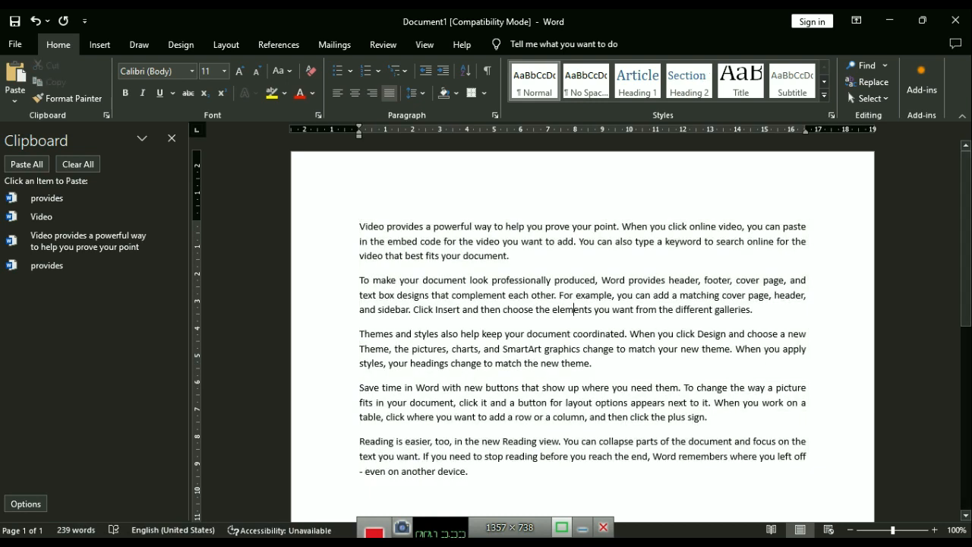
Increase the first paragraph's indent by two levels, then decrease it back to the margin.
triple_click(456, 242)
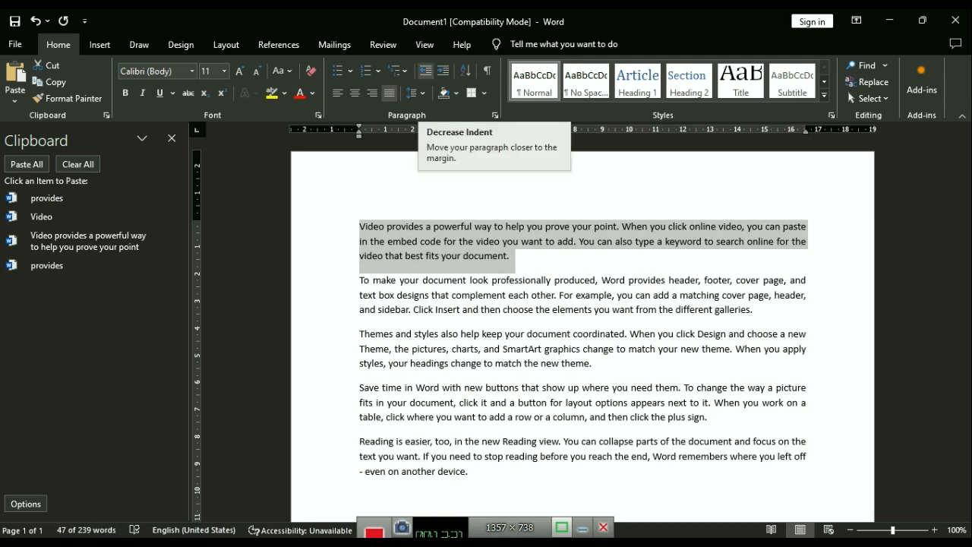
click(425, 71)
click(425, 71)
click(425, 70)
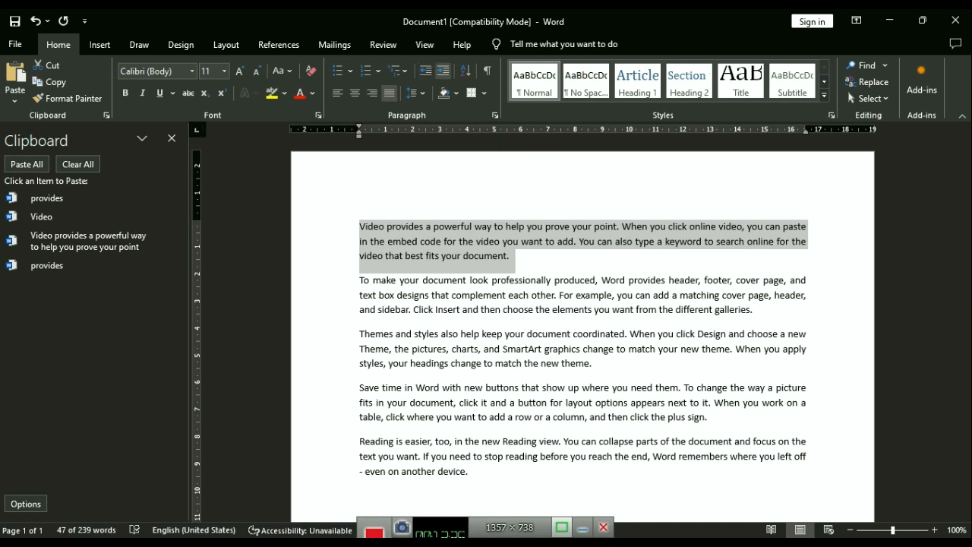
click(442, 71)
click(442, 71)
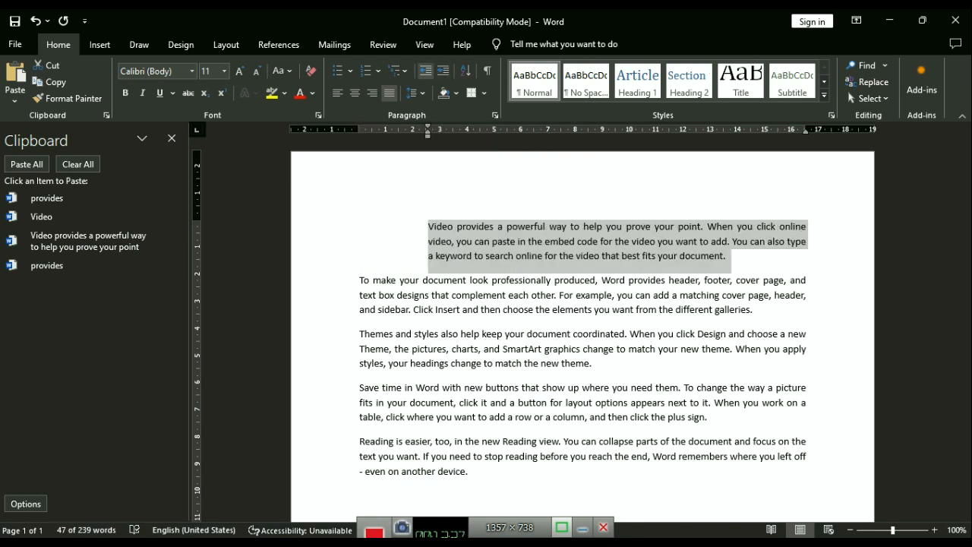
click(425, 71)
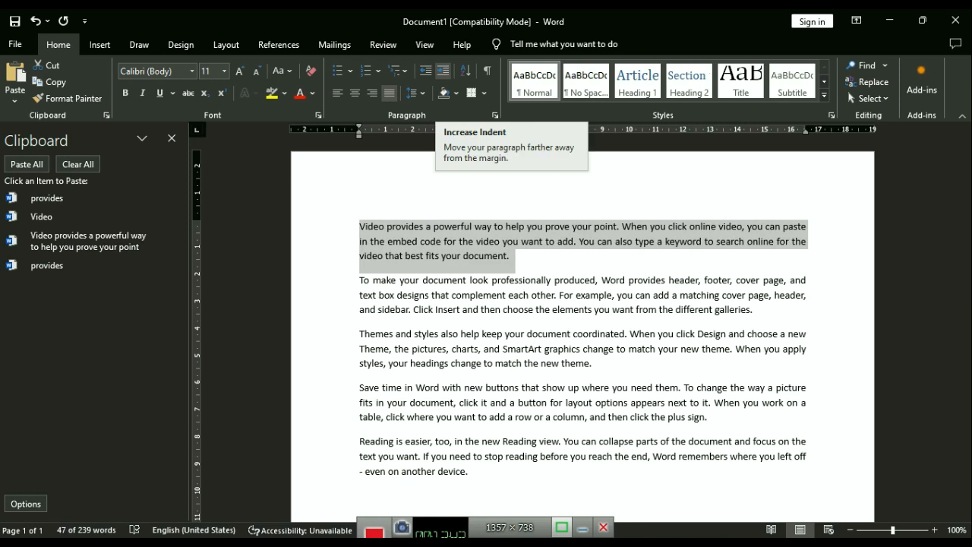
Indent the first paragraph by three levels, then bring it back to the margin.
click(443, 70)
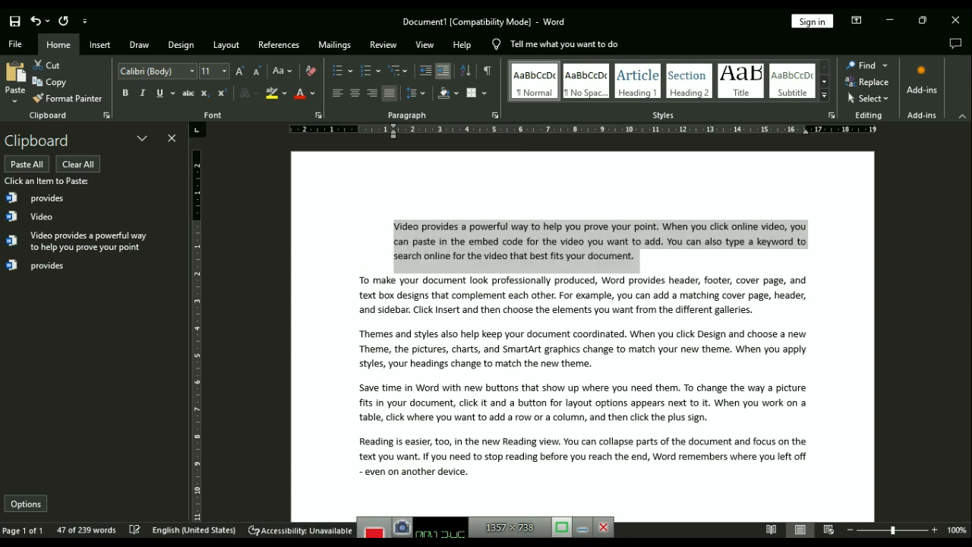
click(443, 71)
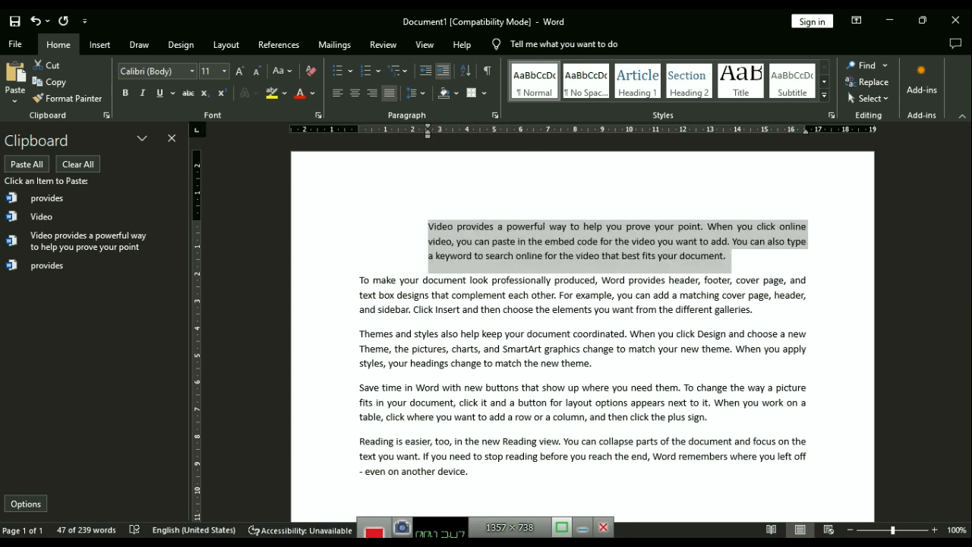
click(443, 71)
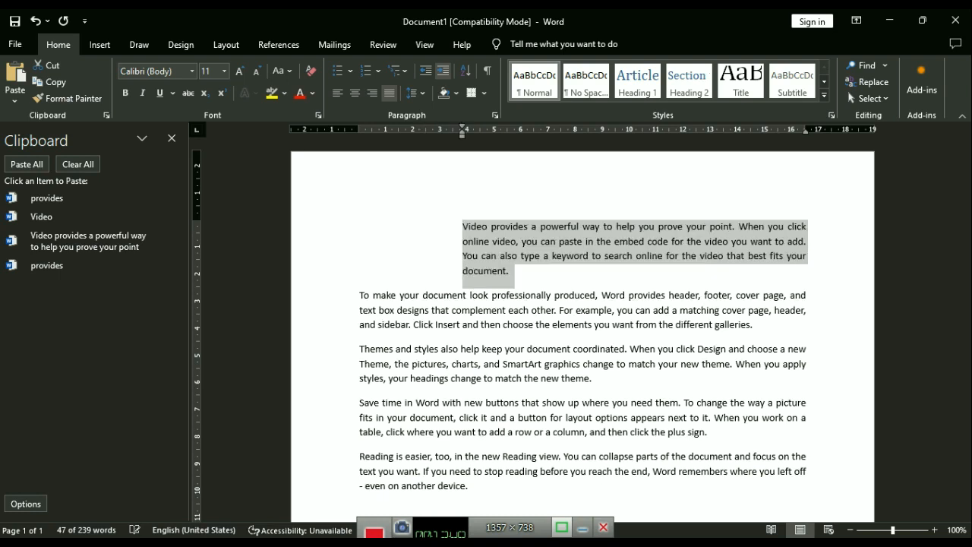
click(425, 71)
click(425, 71)
click(425, 71)
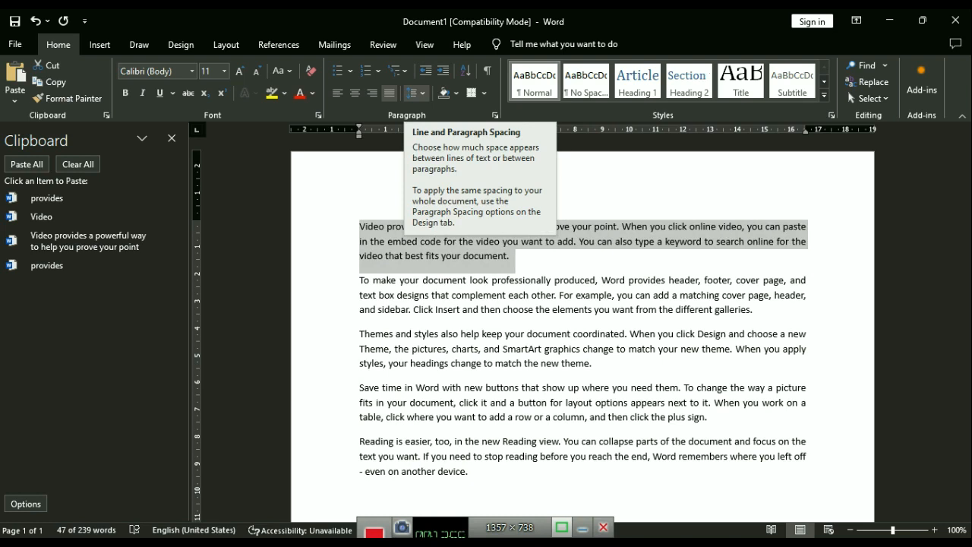
Remove the space after the first paragraph.
click(416, 256)
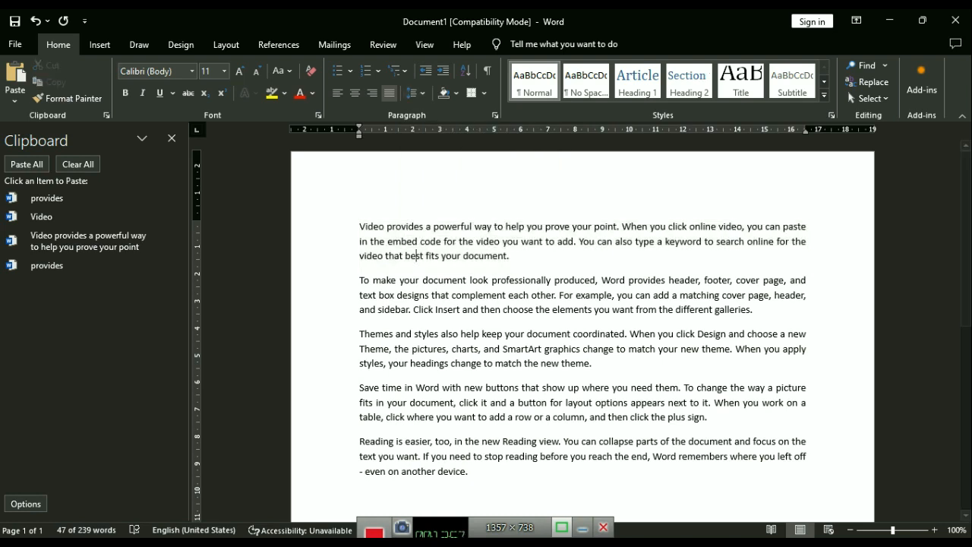
click(416, 93)
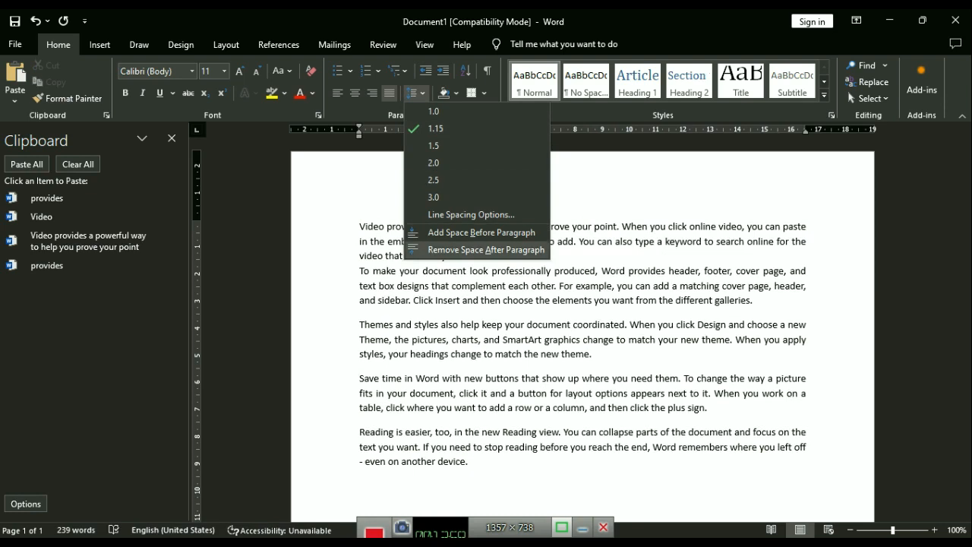
click(485, 249)
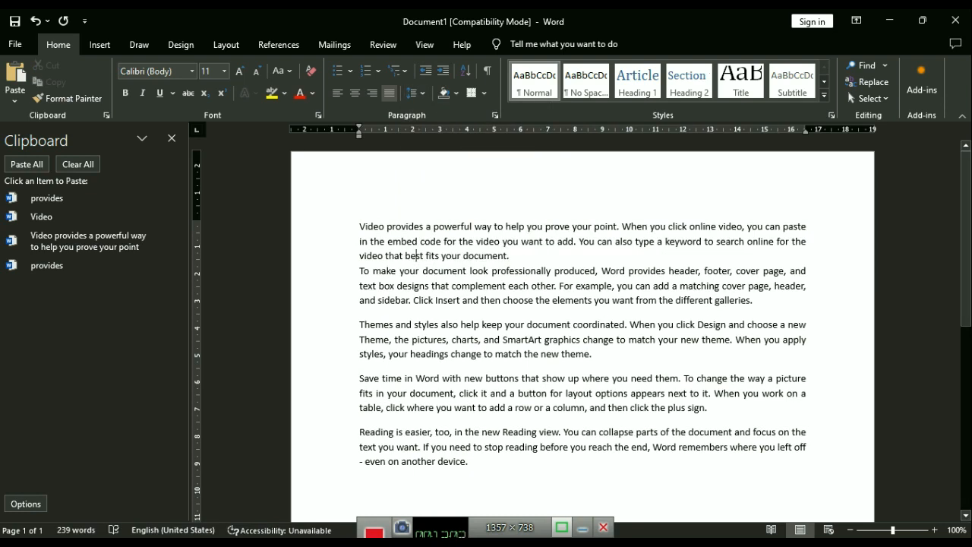
Set the line spacing of the second paragraph to 1.15.
drag(378, 300, 481, 300)
click(427, 300)
click(449, 286)
click(416, 92)
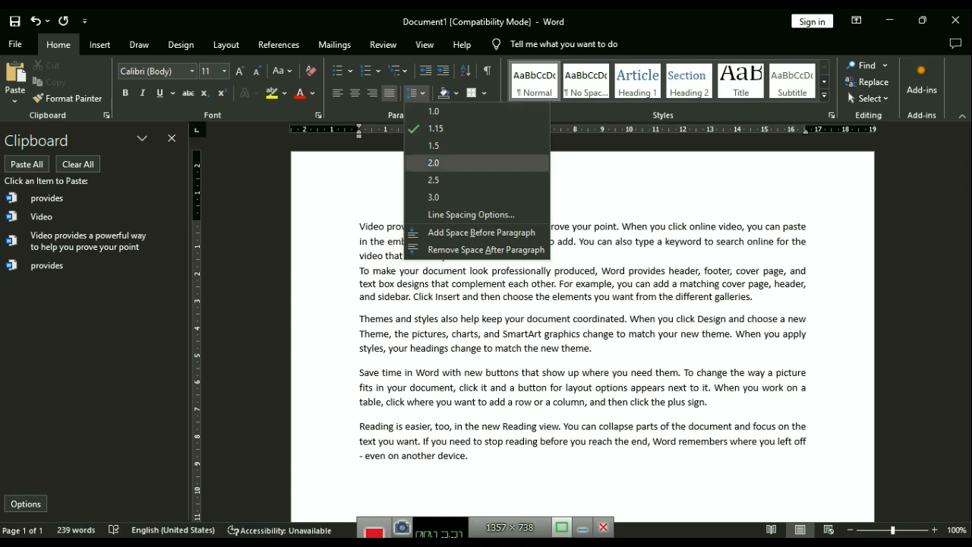
click(435, 128)
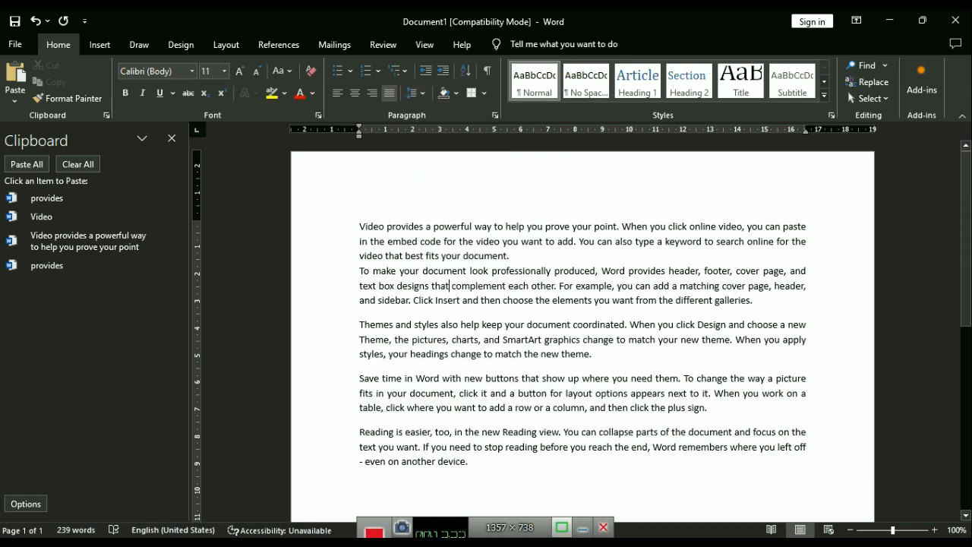
click(416, 93)
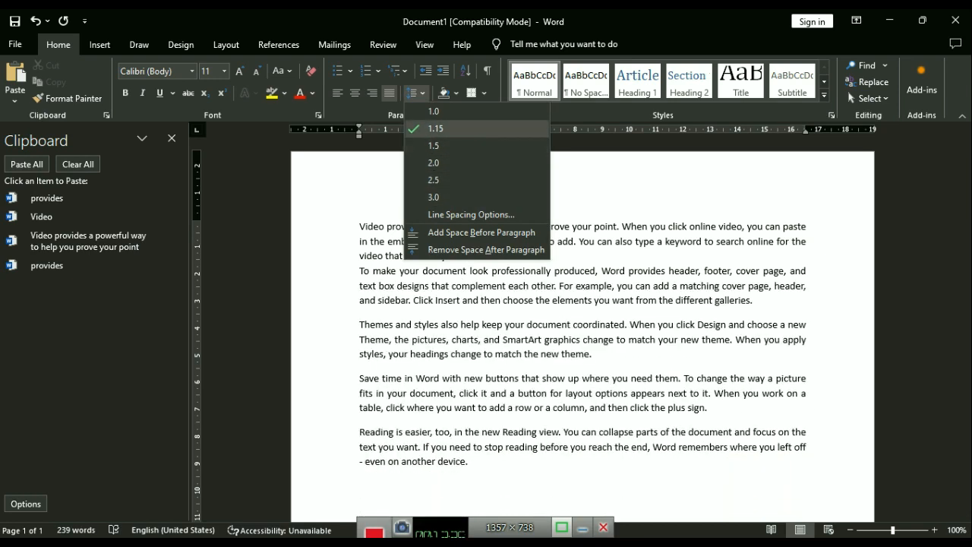
click(435, 129)
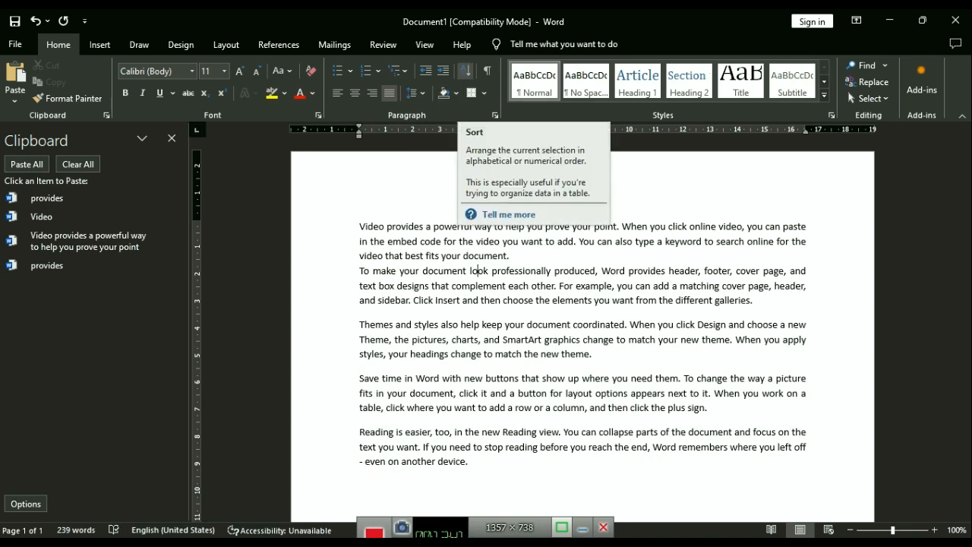
Add blank lines above the first paragraph and enter A, B and c there on separate lines.
key(Return)
key(Return)
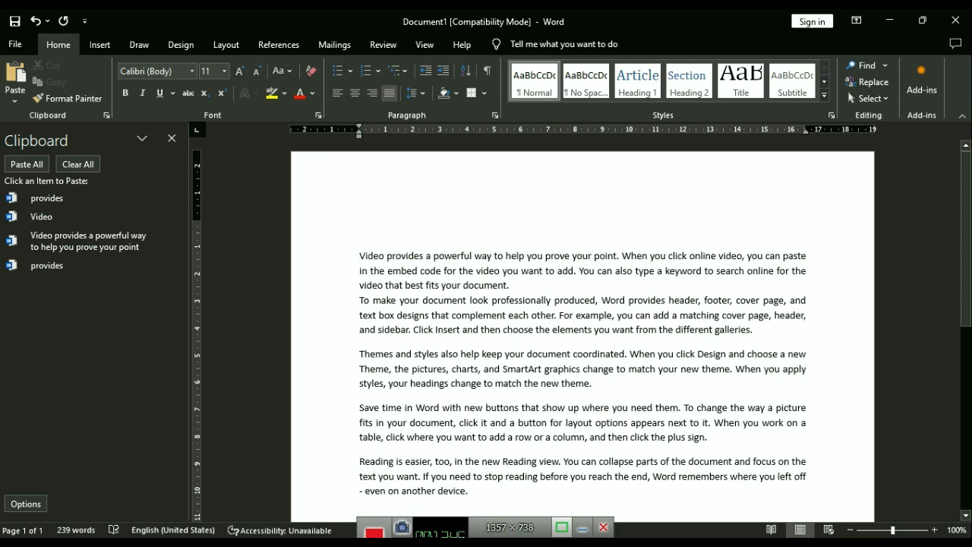
scroll(581, 328, down, 1)
scroll(581, 328, up, 1)
click(360, 227)
text(a)
key(Return)
text(b)
key(Return)
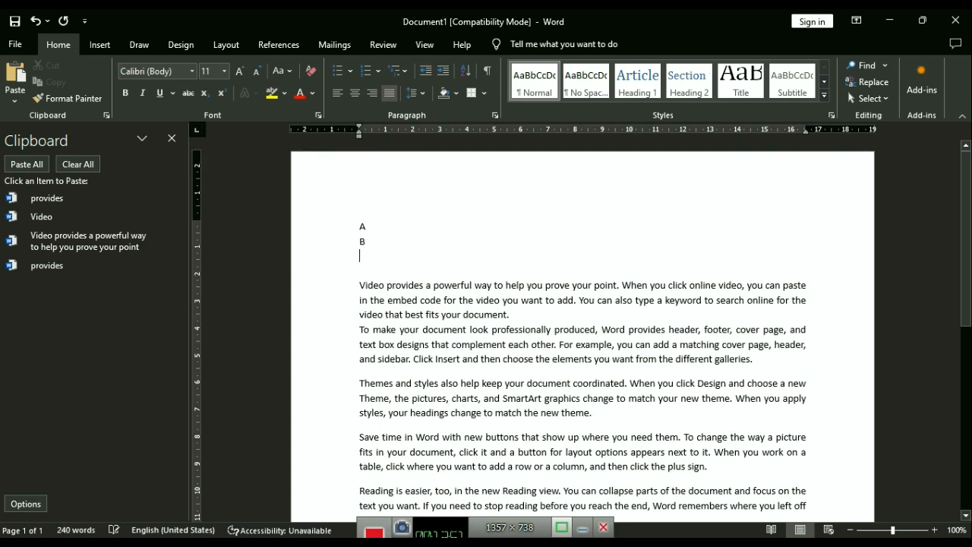
text(c)
Sort the A, B and c lines by paragraph text in descending order.
drag(366, 256, 360, 227)
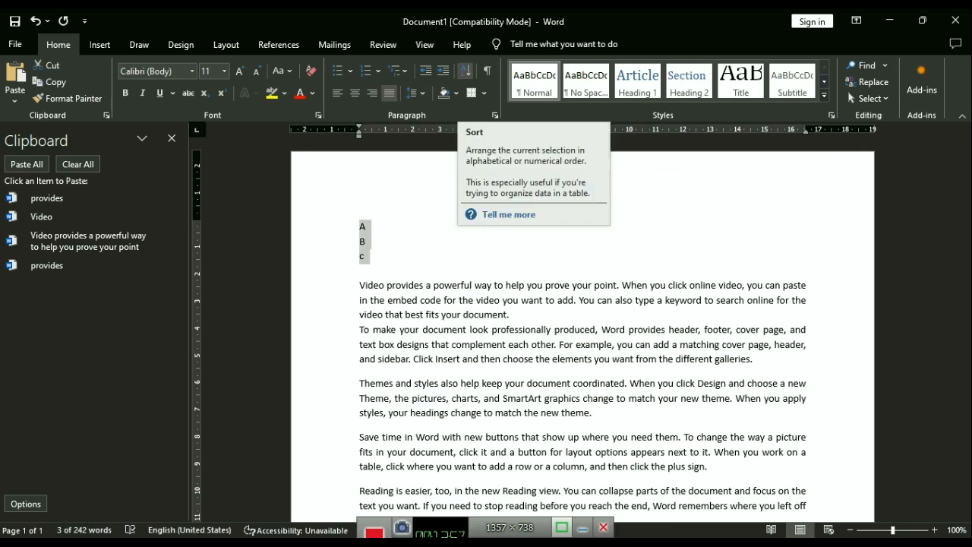
click(466, 70)
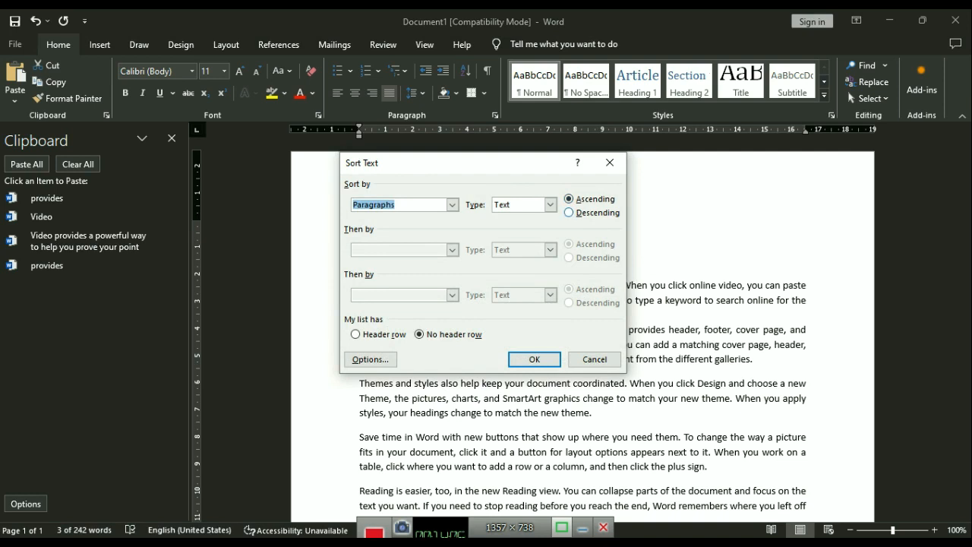
key(alt+d)
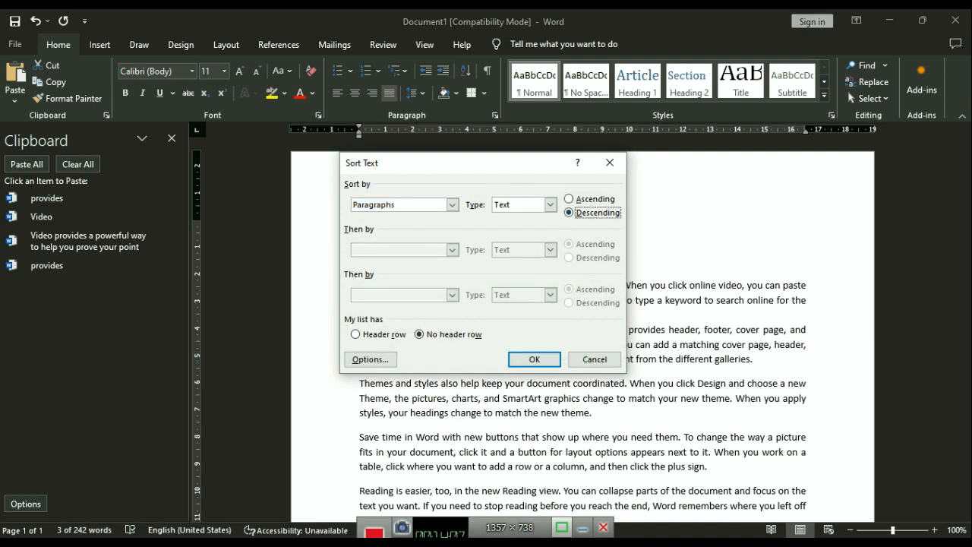
key(Return)
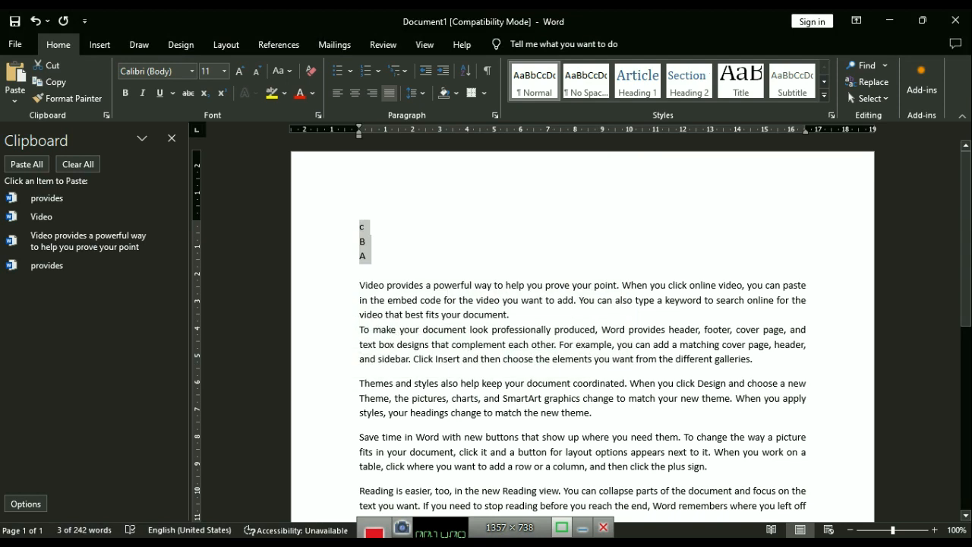
click(365, 255)
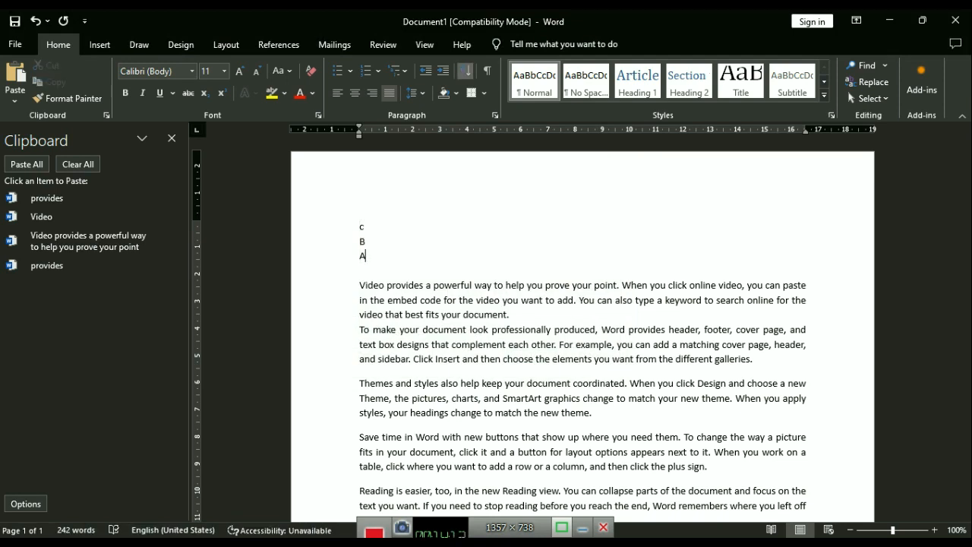
click(466, 71)
click(611, 162)
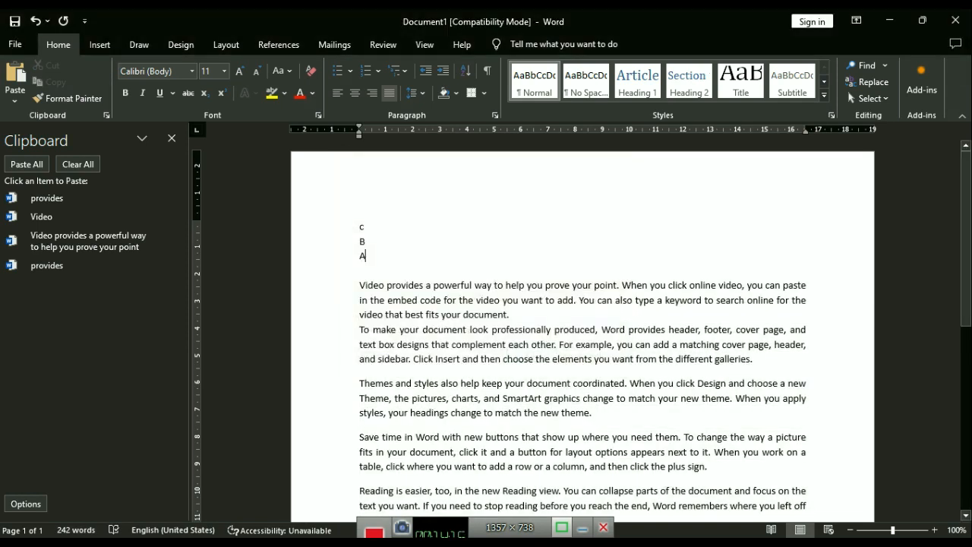
click(465, 71)
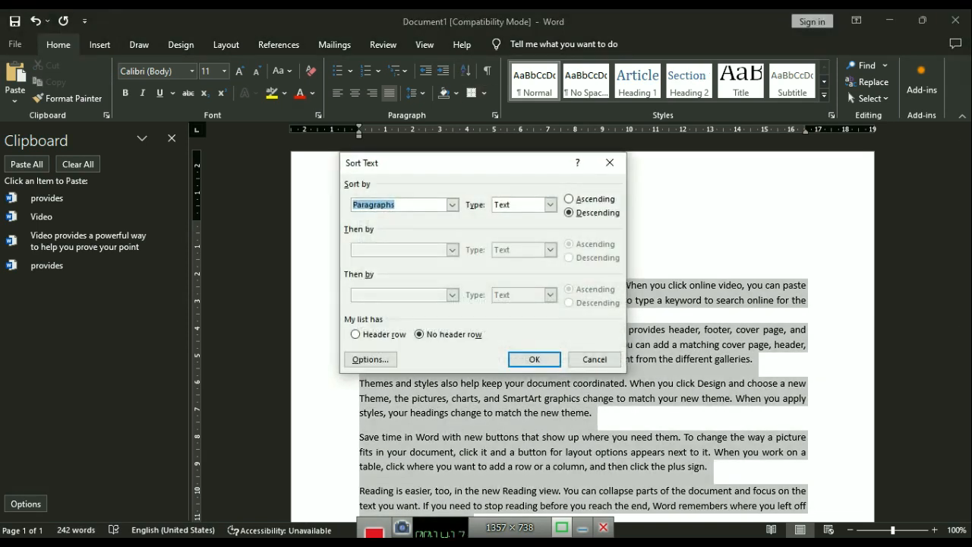
click(595, 359)
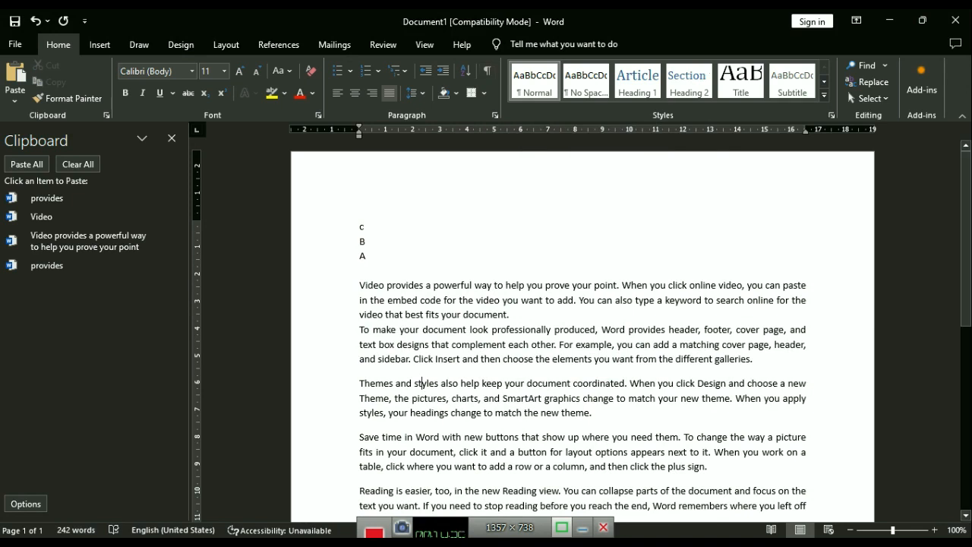
Select the whole document's text and show the paragraph marks and hidden formatting symbols.
drag(360, 226, 543, 522)
scroll(583, 329, up, 3)
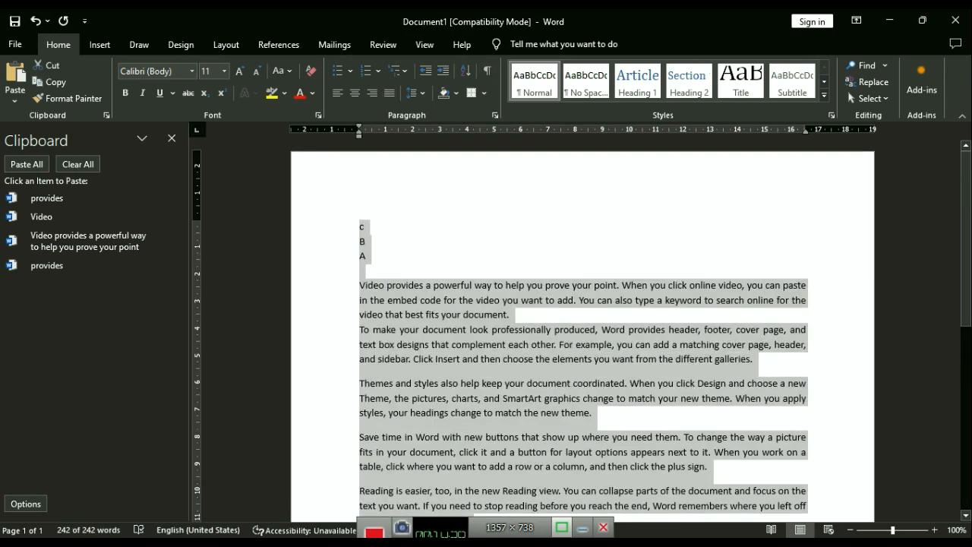
key(ctrl+shift+8)
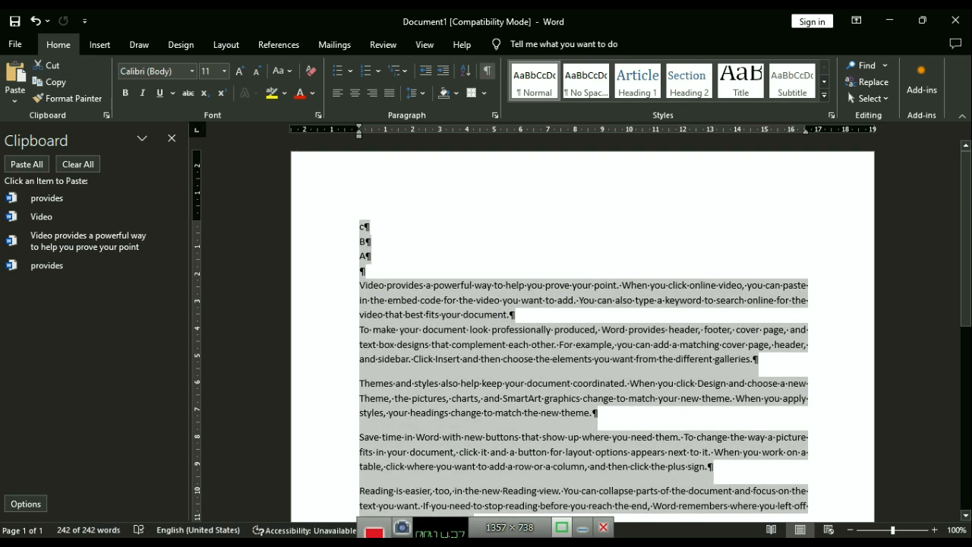
Hide the formatting marks and apply dark orange shading to the first full text paragraph.
key(ctrl+shift+8)
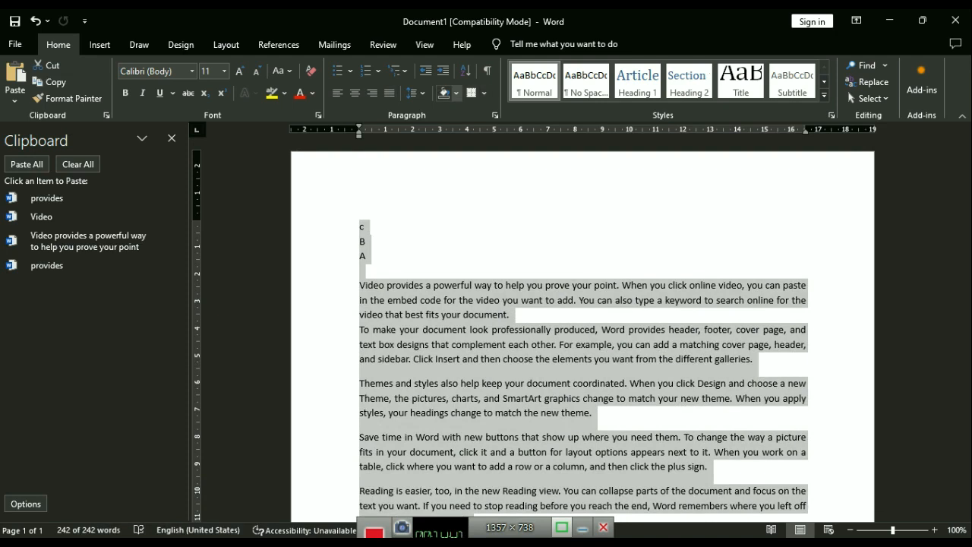
click(439, 314)
triple_click(439, 315)
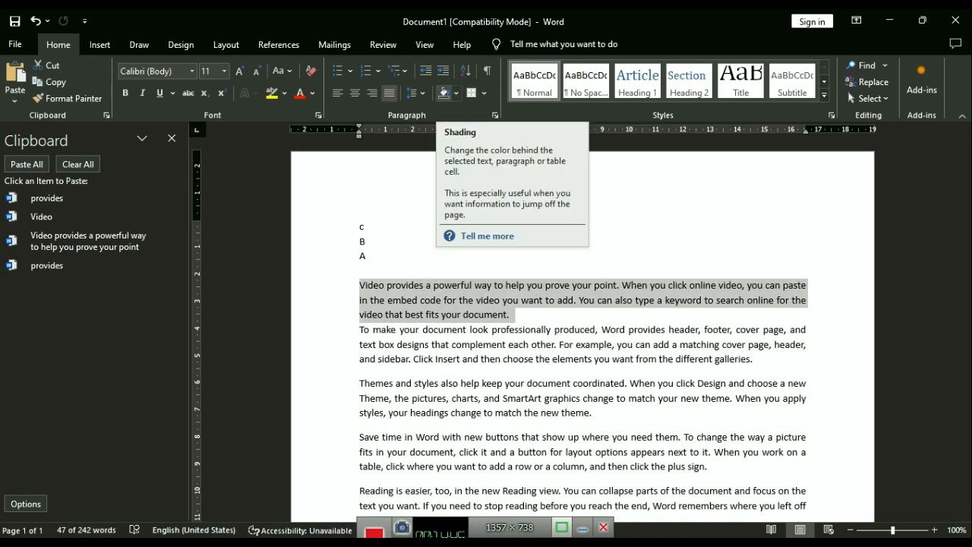
click(456, 93)
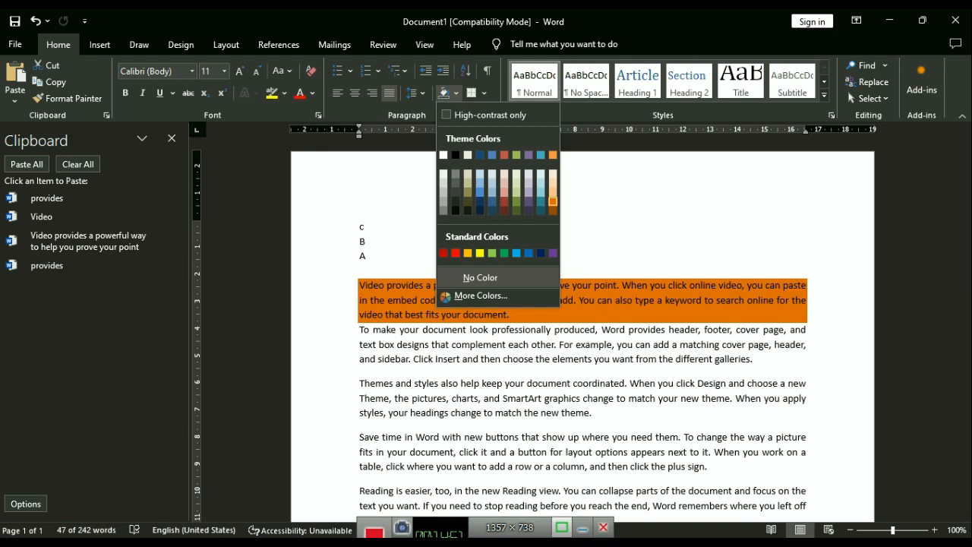
click(553, 201)
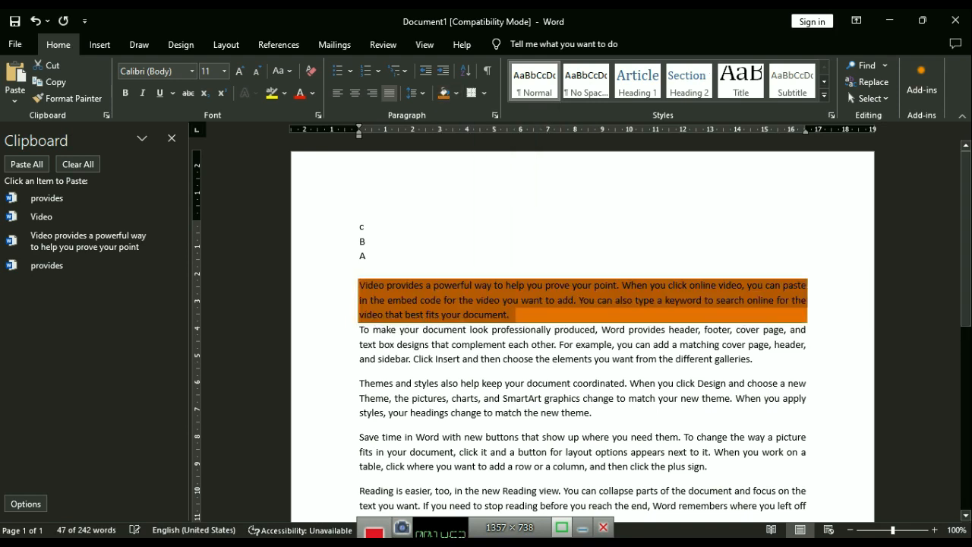
click(554, 313)
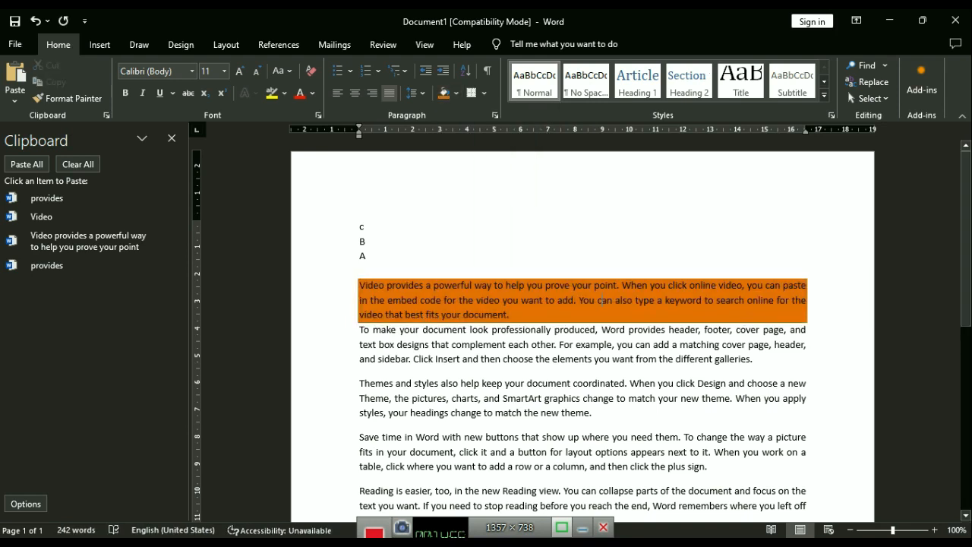
Clear all formatting, including the orange shading, from the first full text paragraph.
click(455, 93)
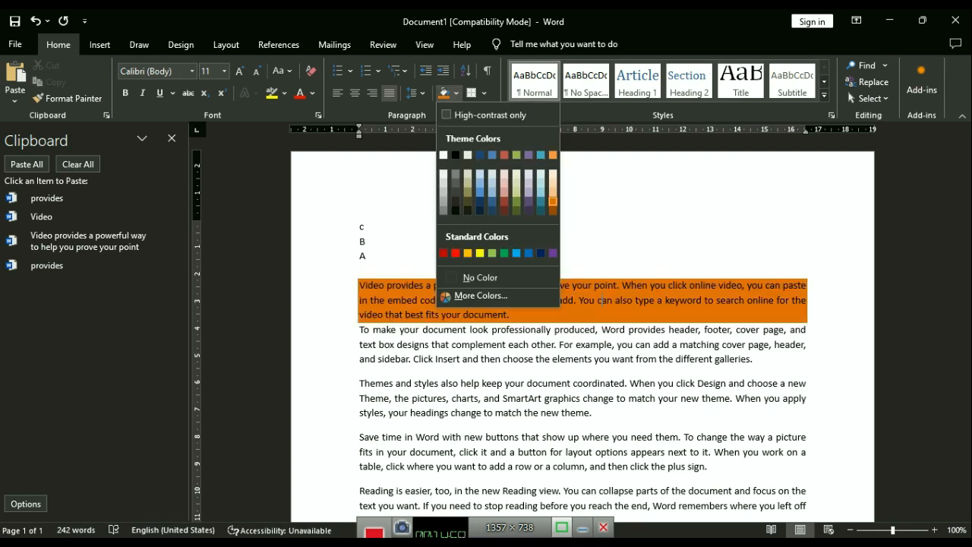
click(601, 300)
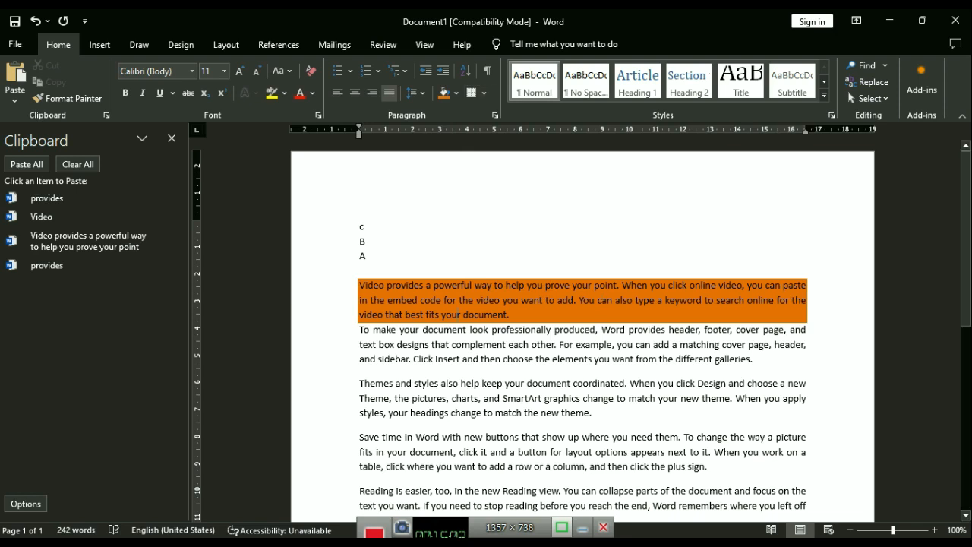
mouse_move(510, 315)
mouse_down()
mouse_move(548, 287)
mouse_move(364, 271)
mouse_up()
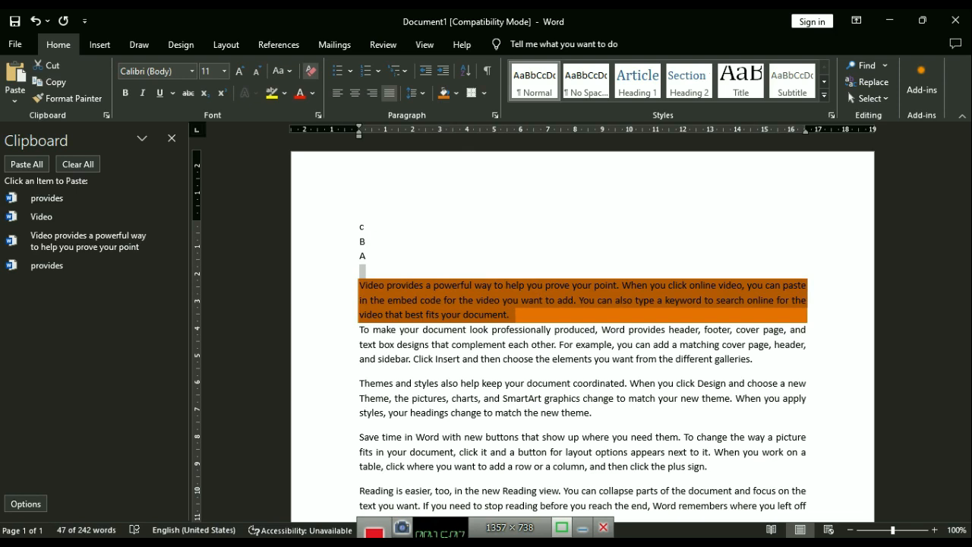
click(311, 71)
Apply All Borders to the five text paragraphs below the c, B and A lines.
double_click(486, 309)
click(483, 93)
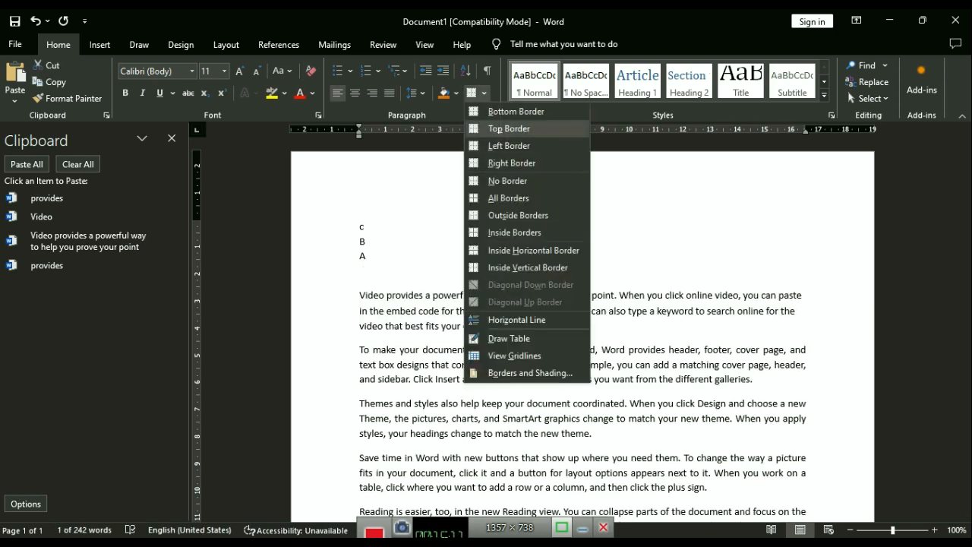
click(484, 93)
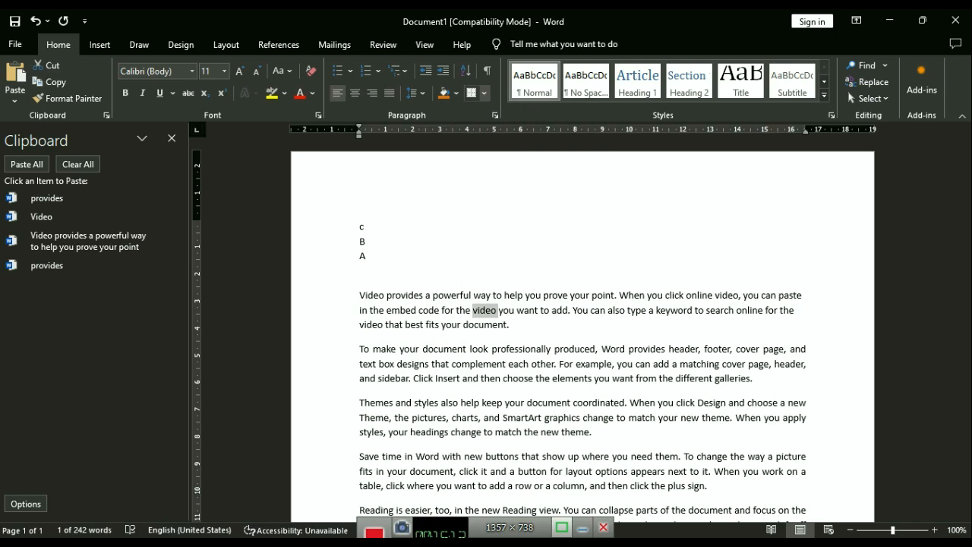
drag(359, 295, 471, 521)
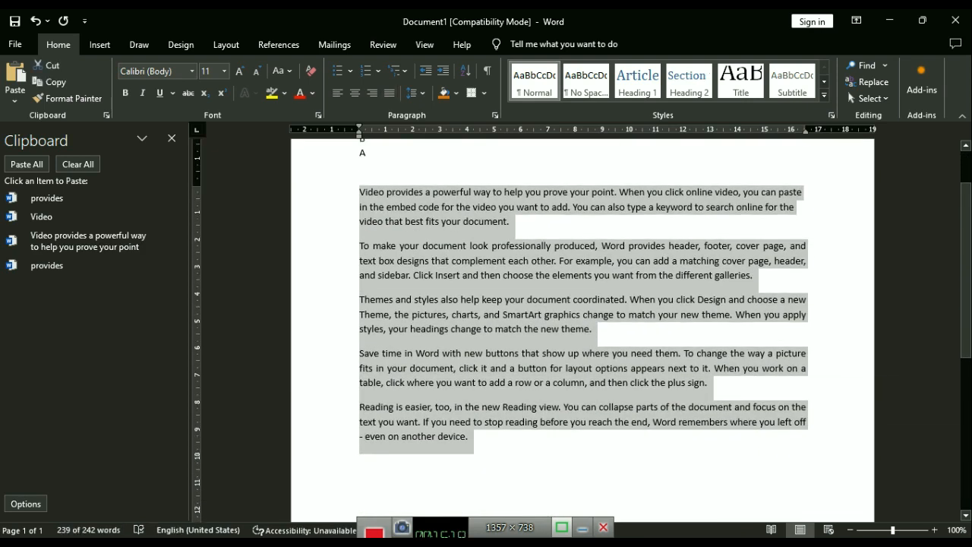
scroll(582, 330, up, 3)
click(484, 92)
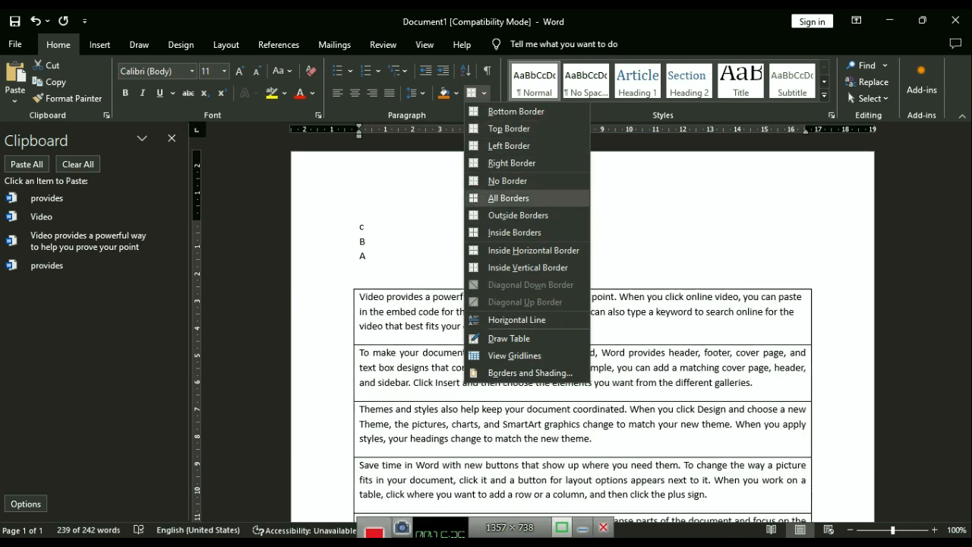
click(509, 197)
scroll(582, 334, down, 4)
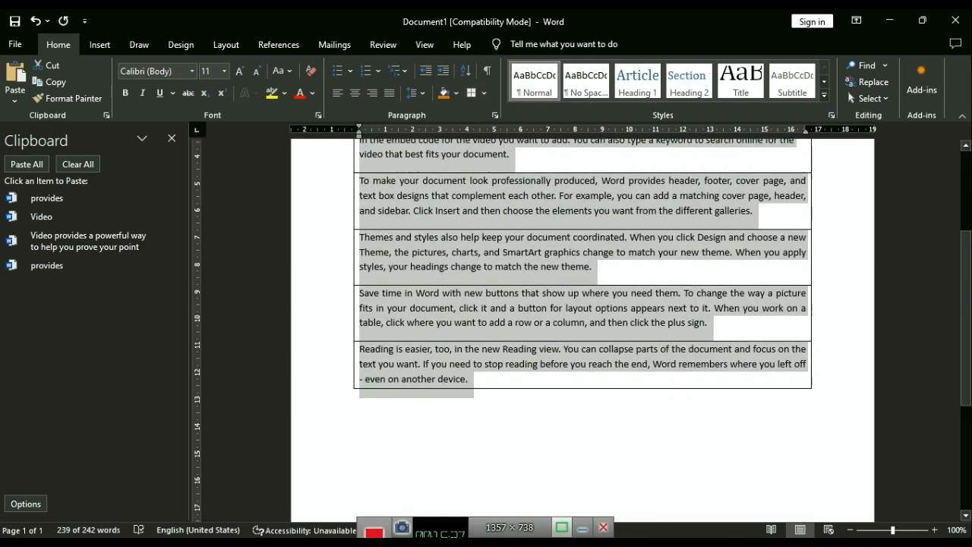
scroll(582, 334, up, 4)
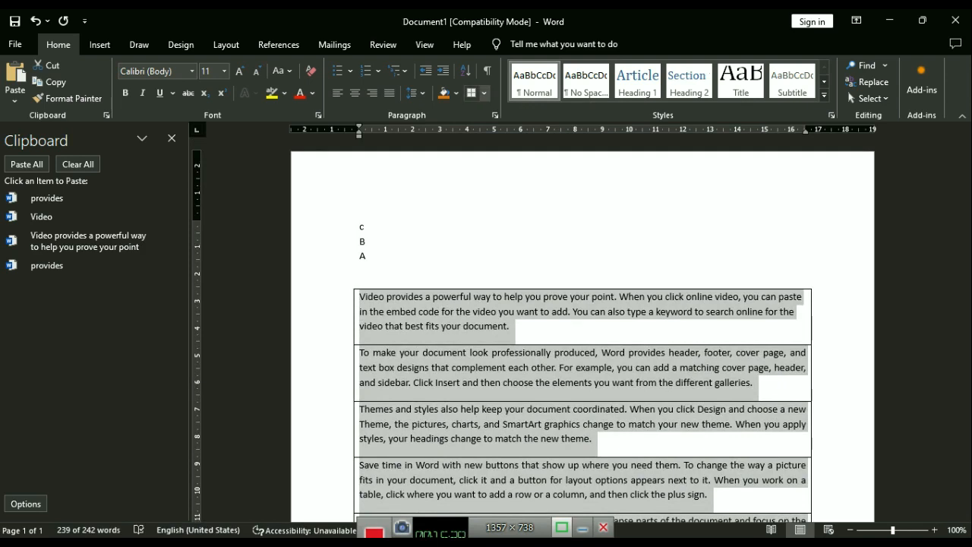
Remove the borders from the five text paragraphs with the No Border option.
click(483, 93)
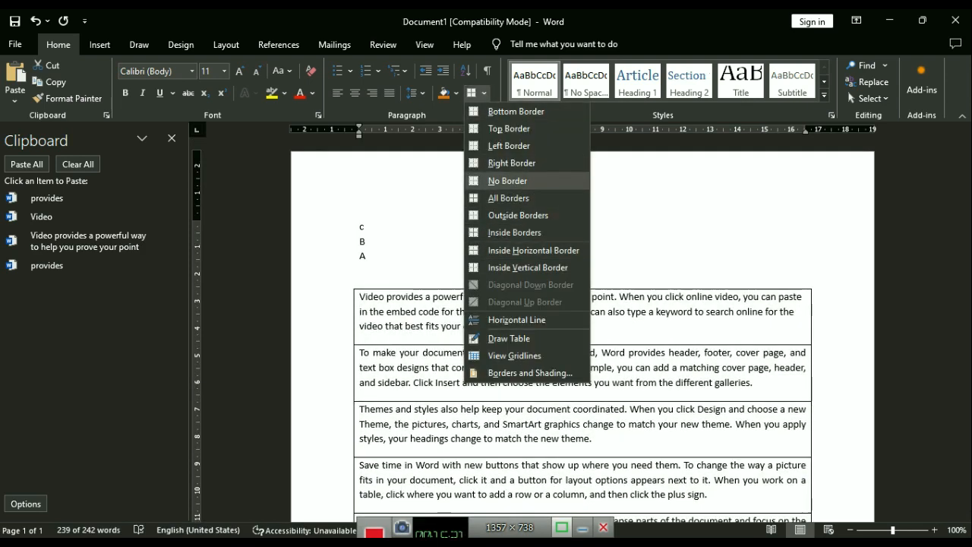
click(507, 181)
click(510, 325)
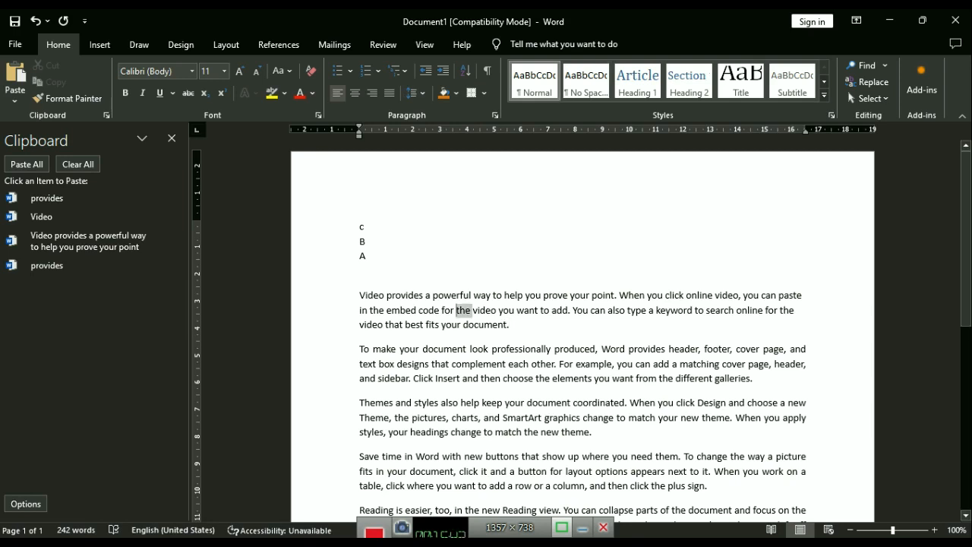
Apply the Heading 1 style to the first text paragraph, and clear that formatting back to normal text.
triple_click(464, 310)
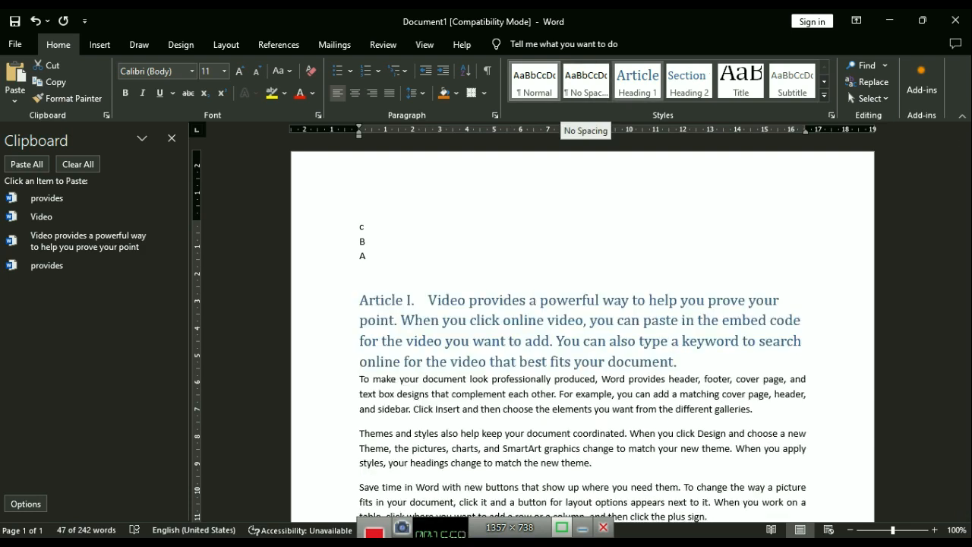
click(636, 80)
click(509, 341)
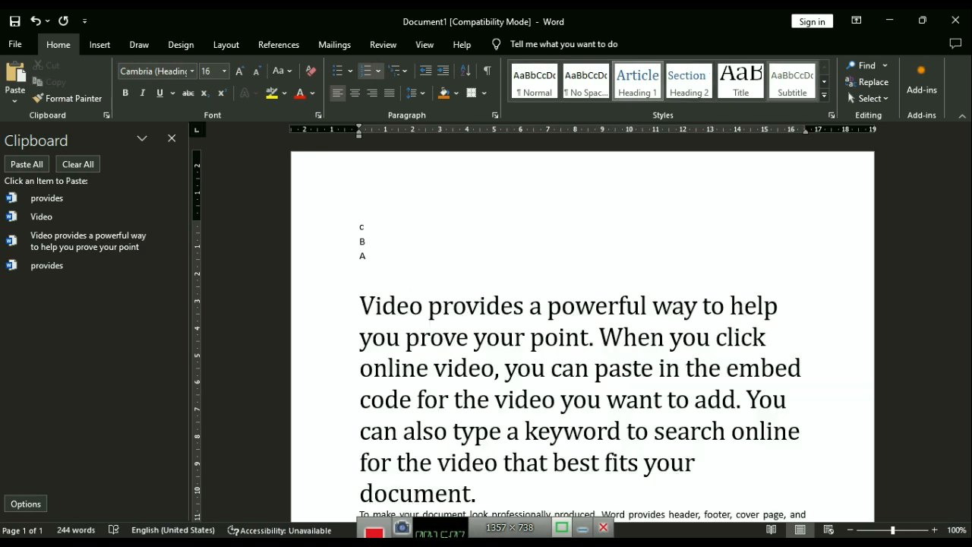
click(823, 95)
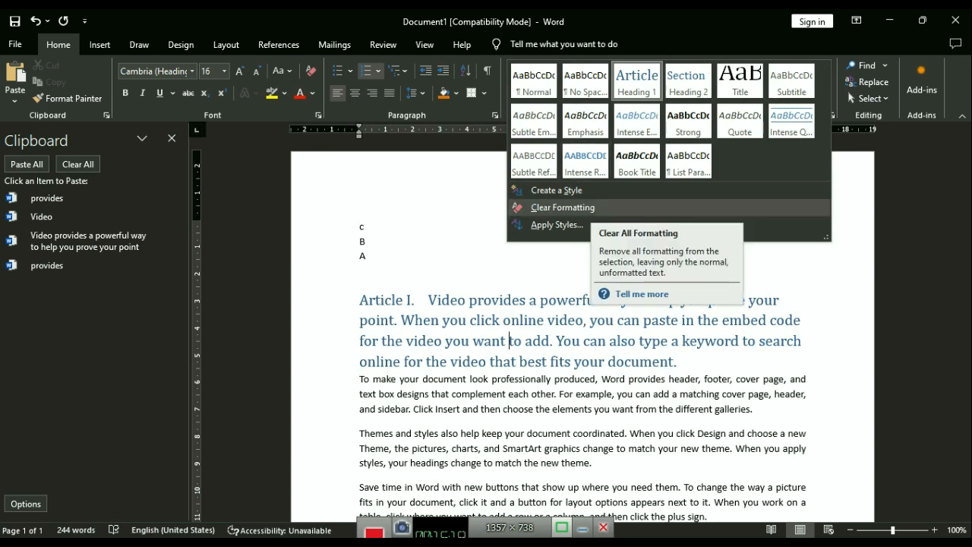
click(562, 208)
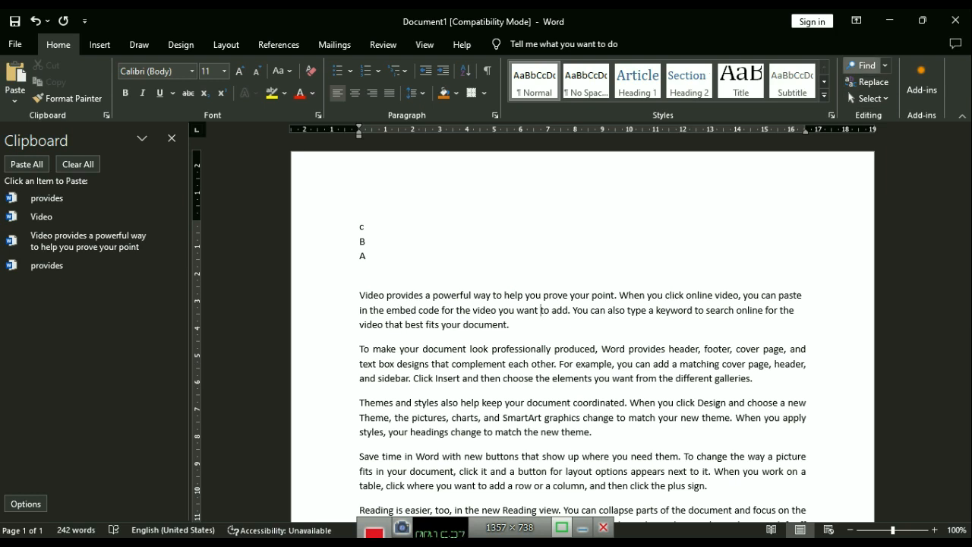
Search the document for the word "video" and close the search results.
click(866, 66)
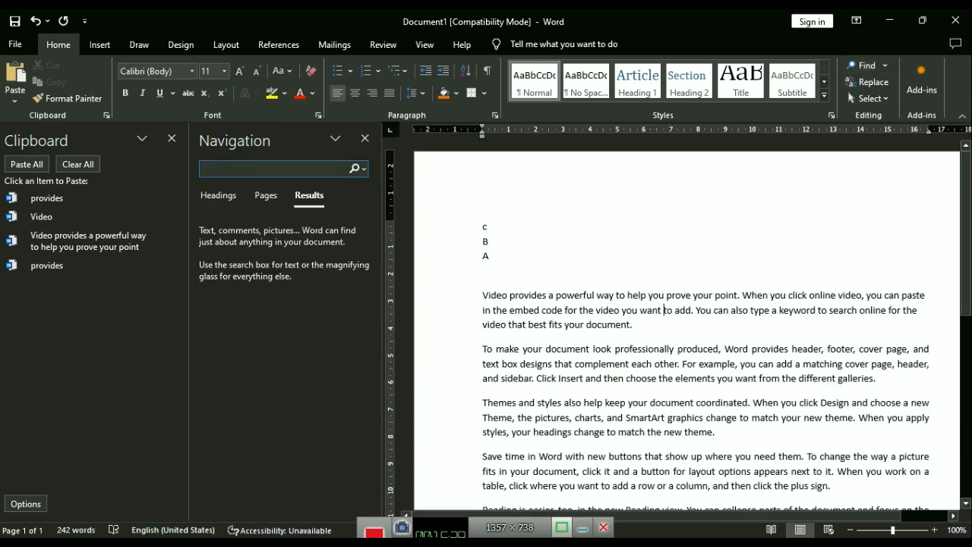
text(v)
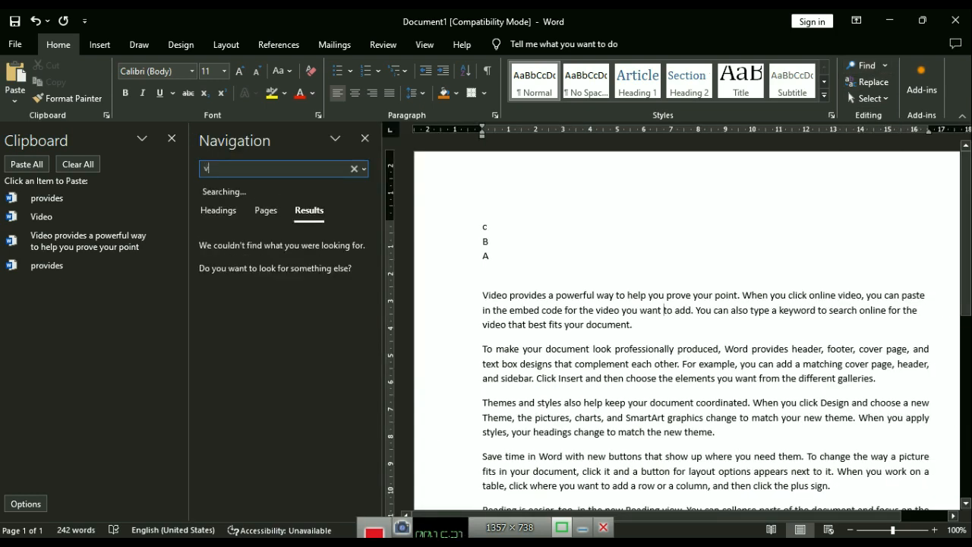
text(ideo)
key(Return)
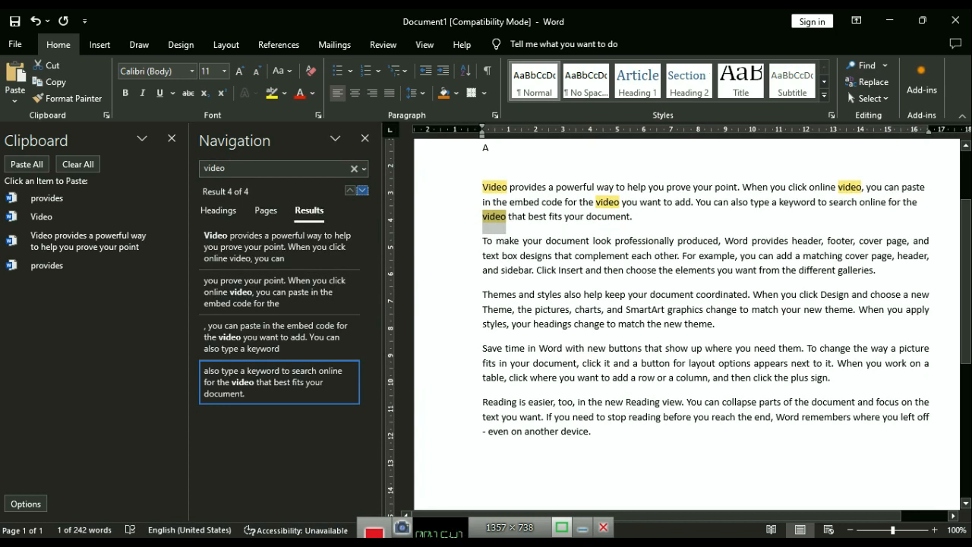
click(365, 138)
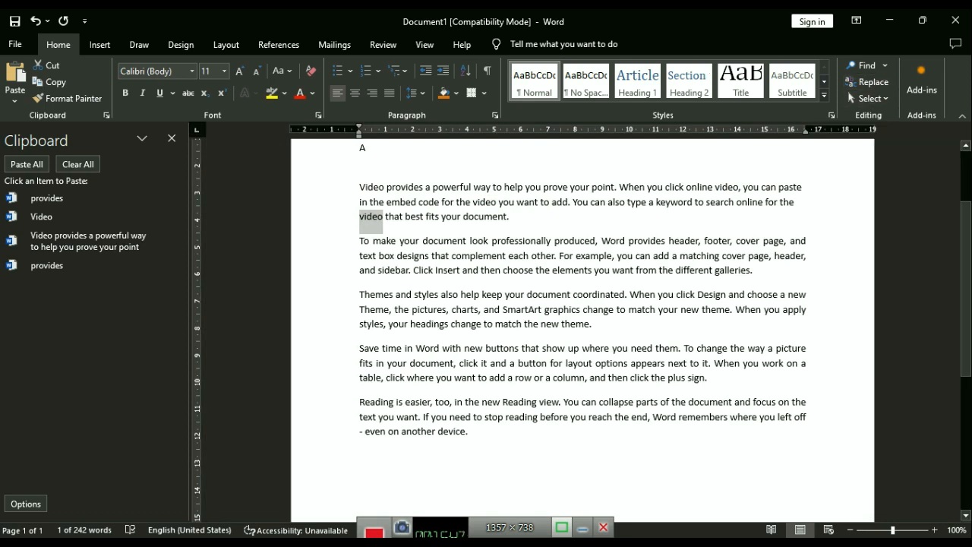
Replace every occurrence of "Video" with "image" throughout the document, continuing the search from the beginning.
click(362, 187)
double_click(362, 187)
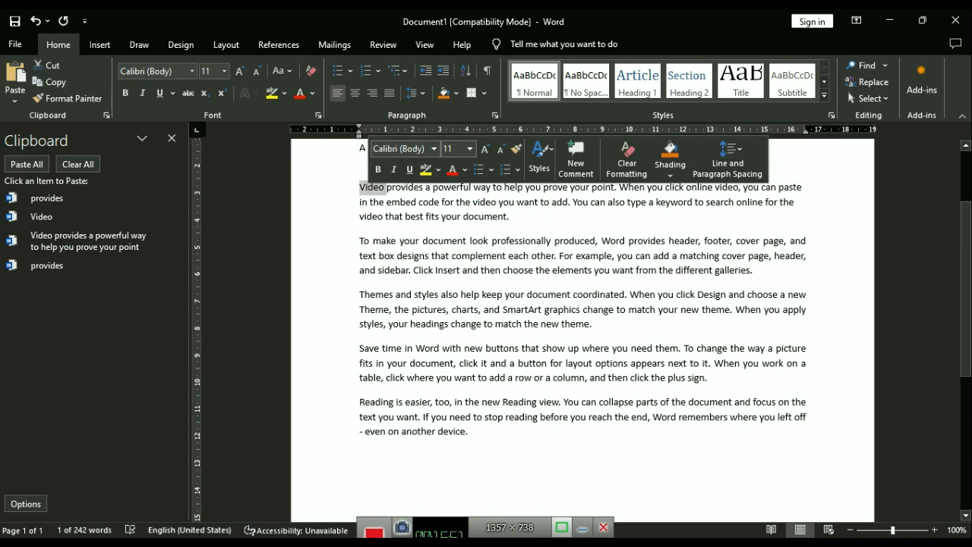
click(868, 82)
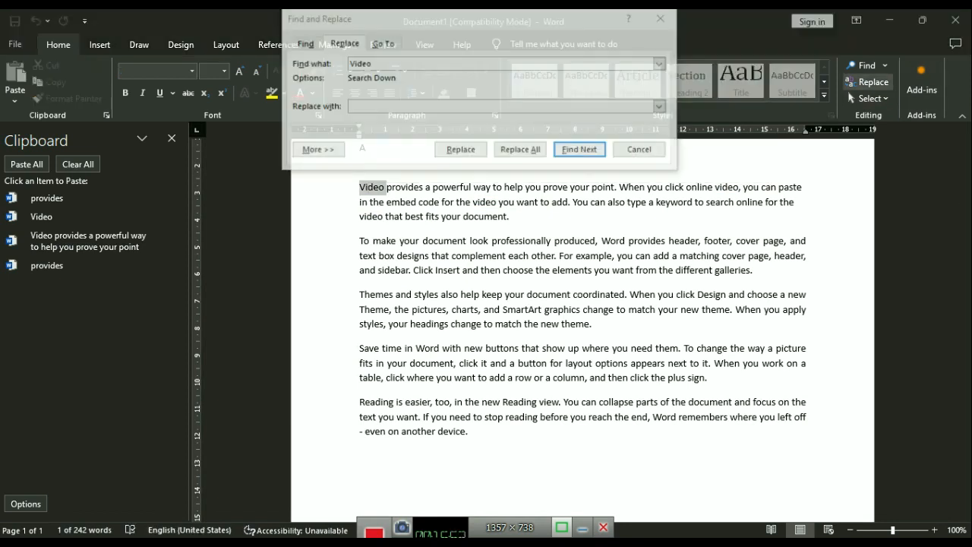
click(456, 107)
text(image)
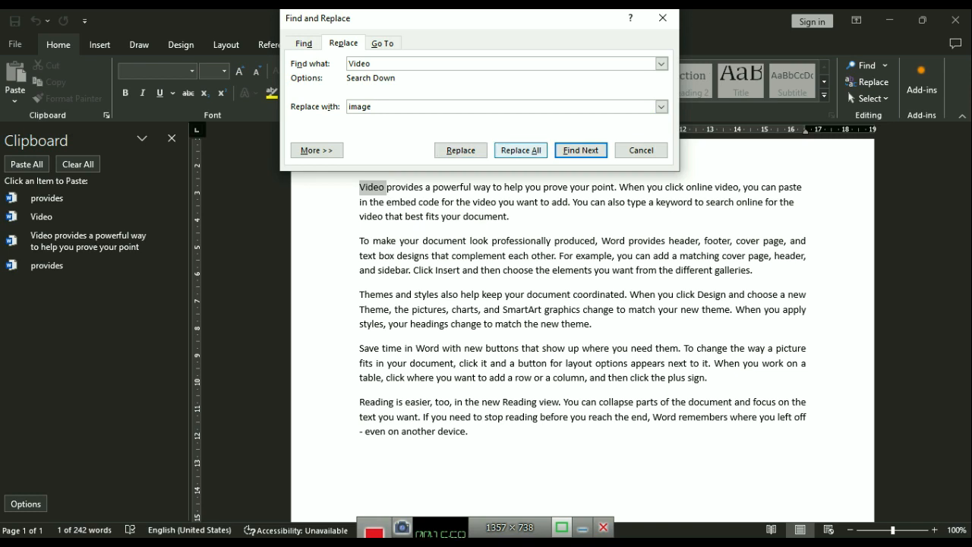
click(521, 150)
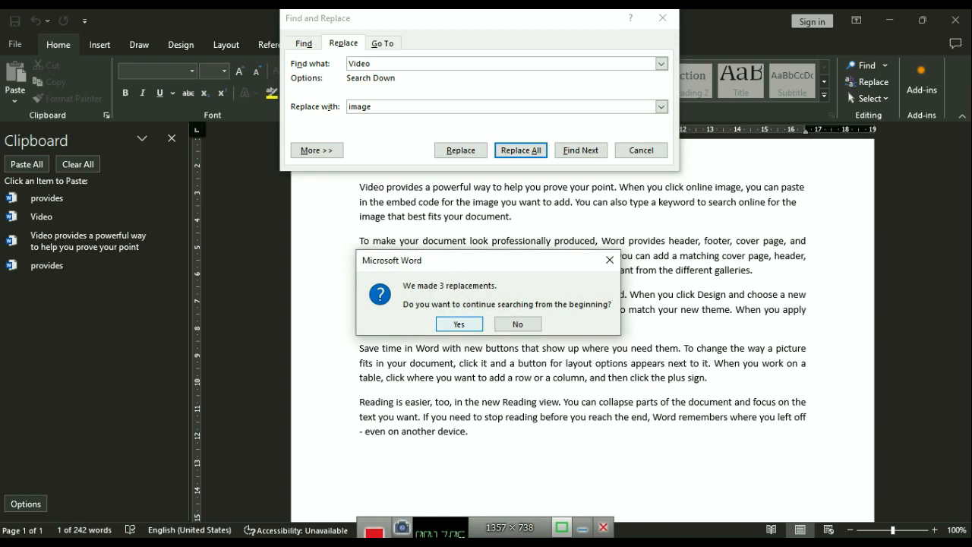
key(Return)
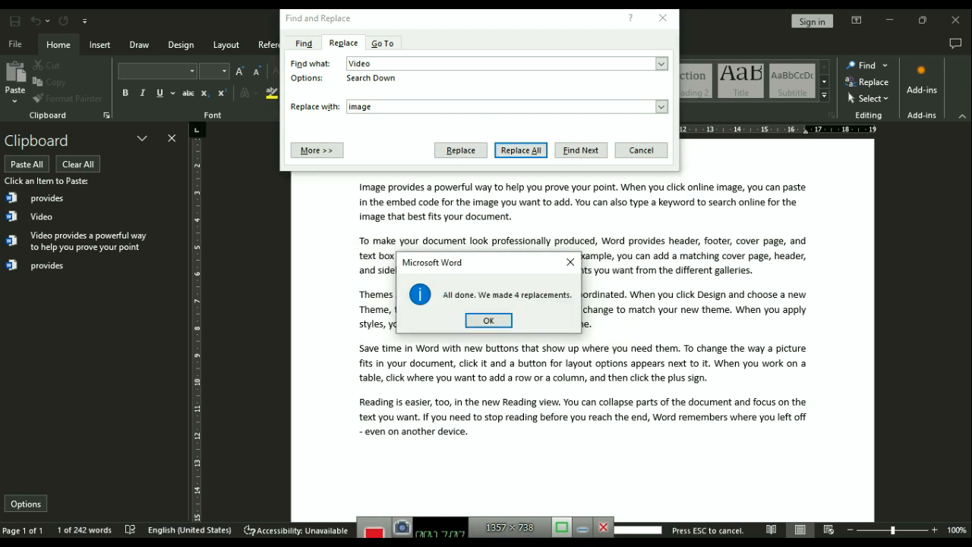
click(488, 321)
click(663, 18)
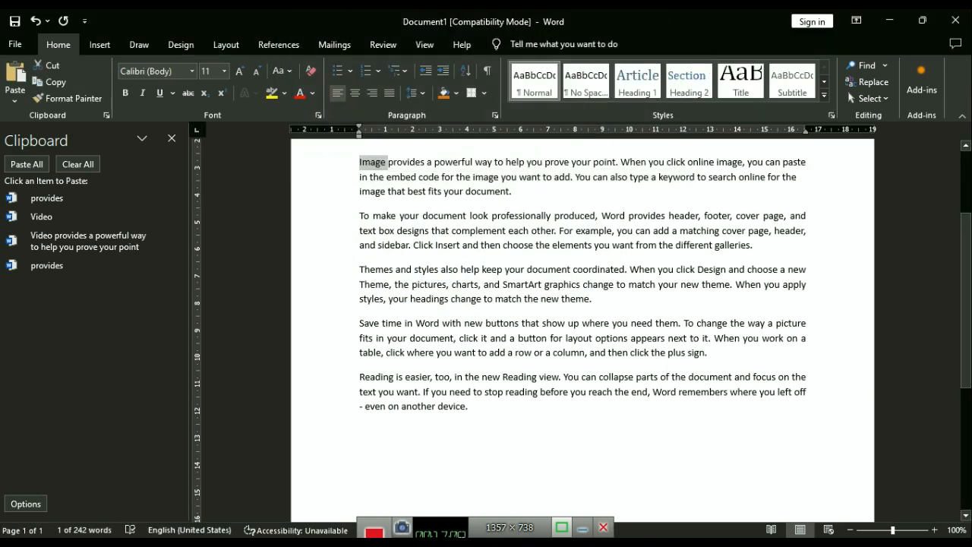
Undo the replacement of "Video" with "image".
scroll(583, 338, up, 3)
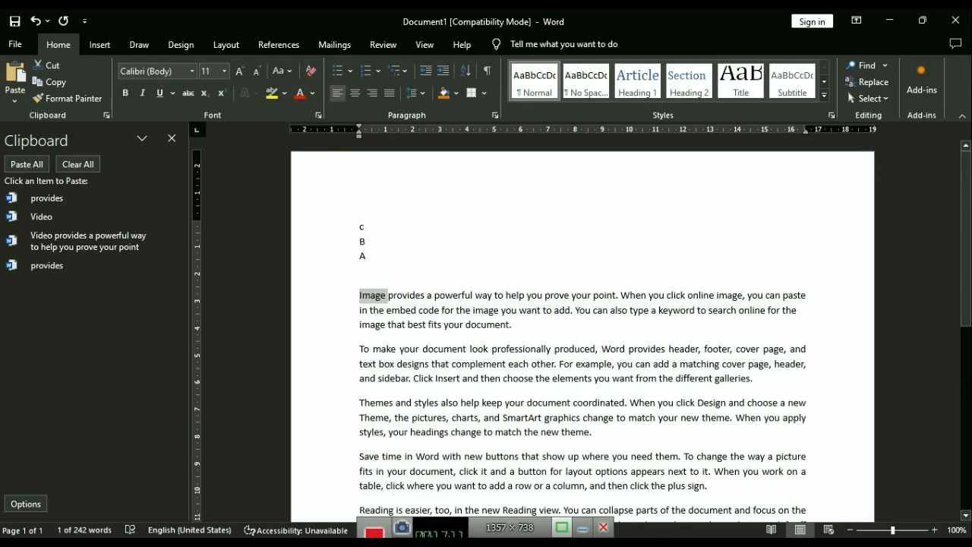
click(439, 310)
click(375, 295)
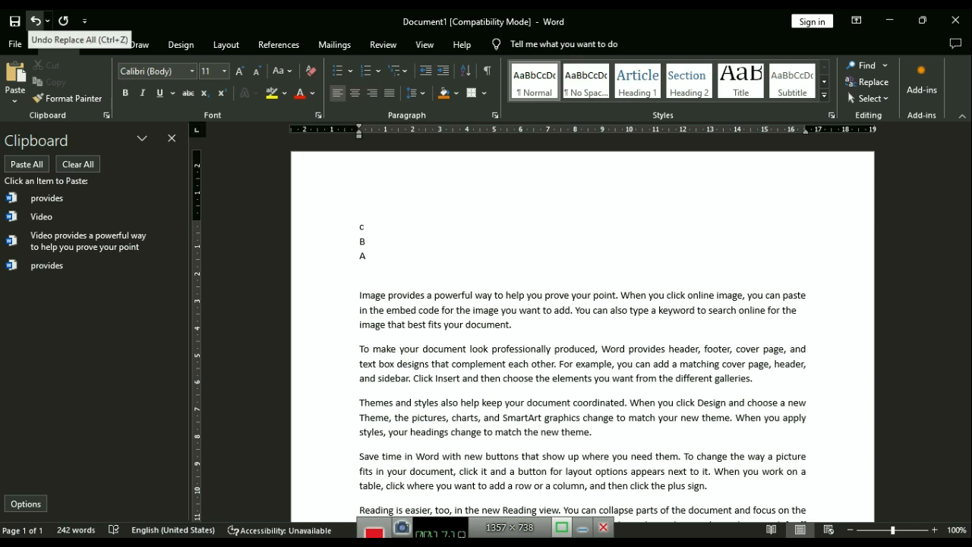
click(35, 21)
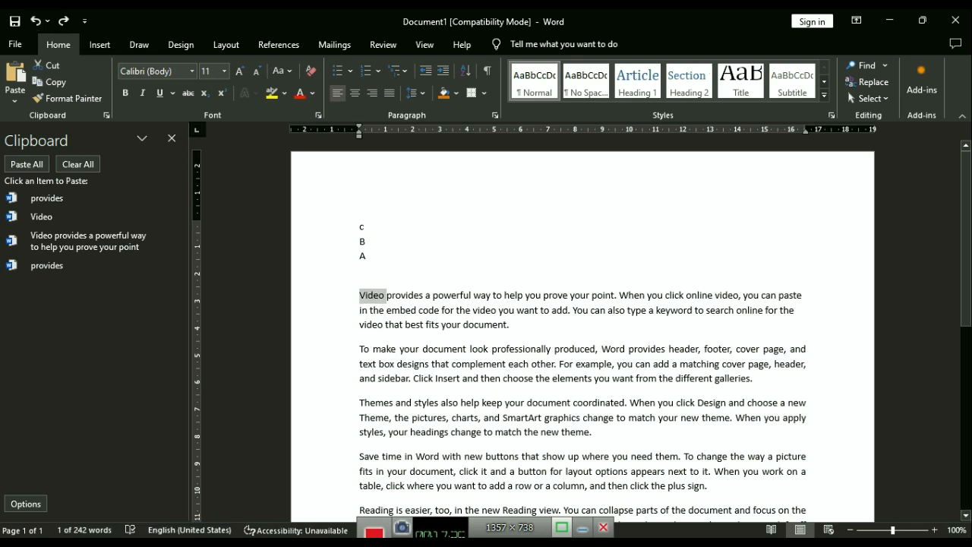
Select the entire content of the document with the Select All command.
click(865, 98)
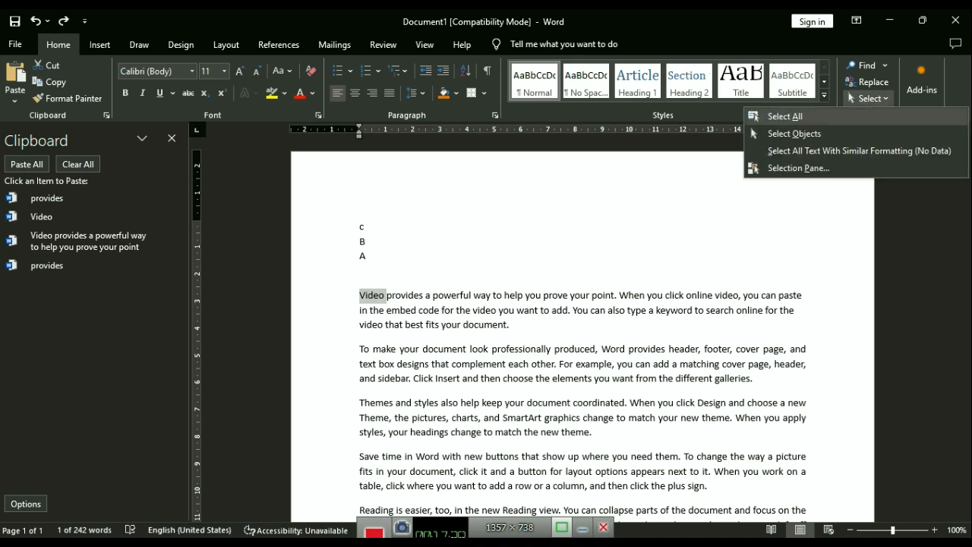
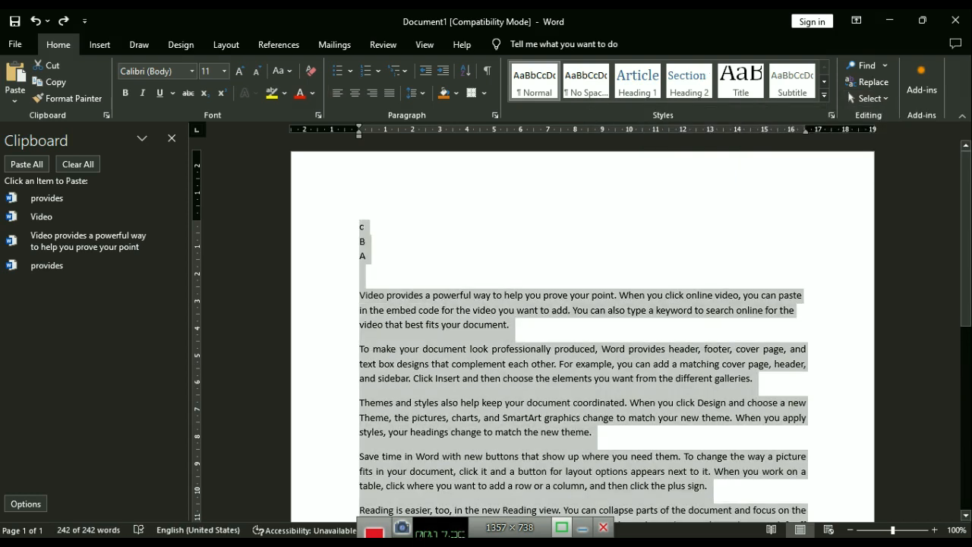
Clear the whole-document selection by placing the cursor before "Word" in the second paragraph.
scroll(583, 334, down, 3)
scroll(582, 334, up, 3)
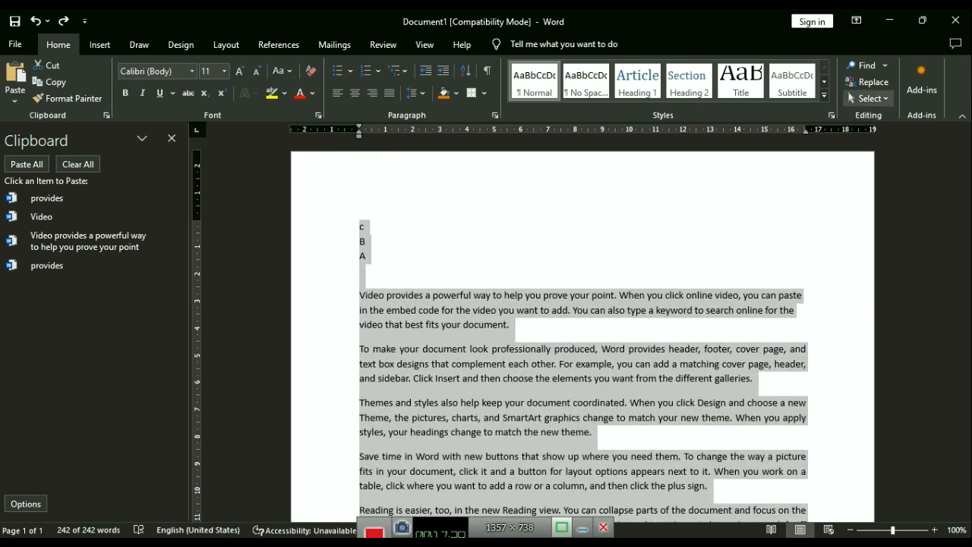
click(869, 98)
click(600, 350)
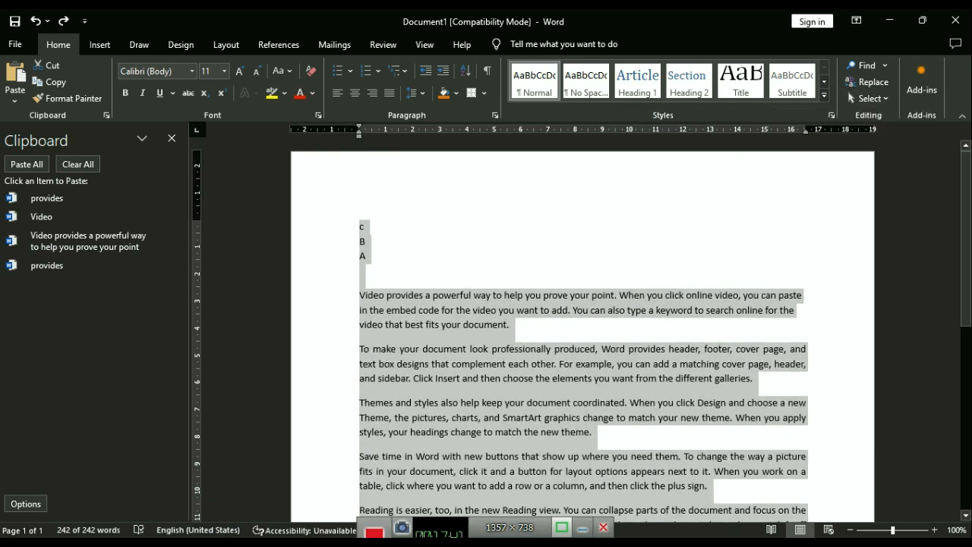
click(601, 350)
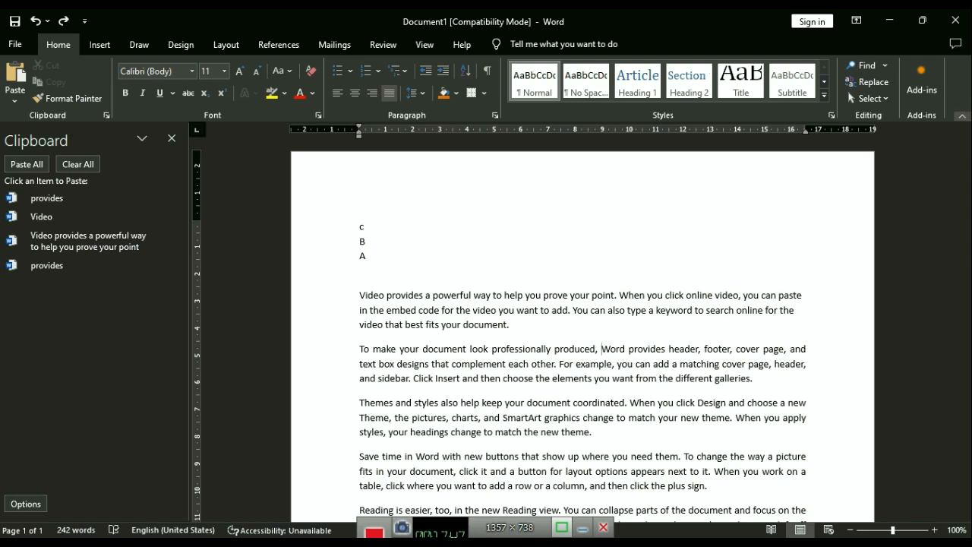
Collapse the ribbon and expand it again on the Insert commands, toggling it closed and open once more.
click(962, 115)
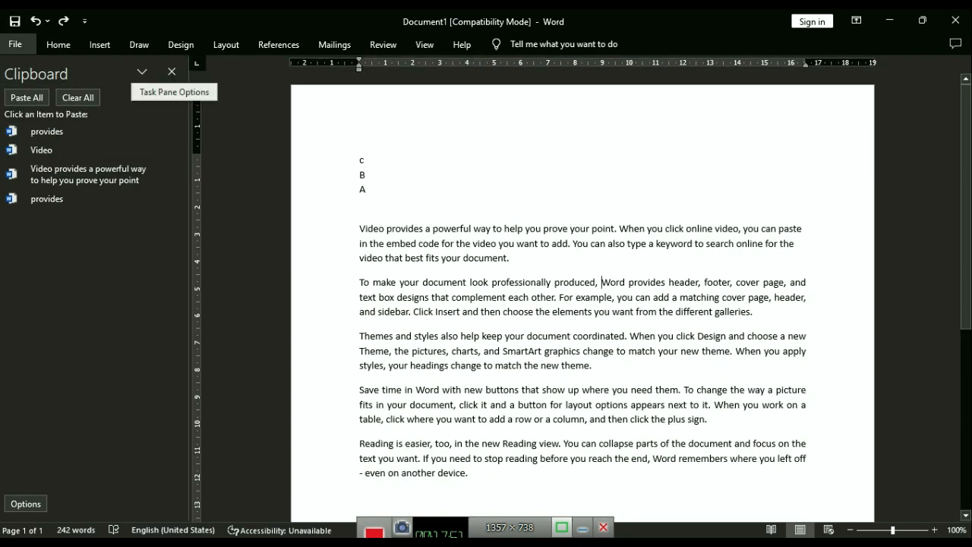
click(14, 44)
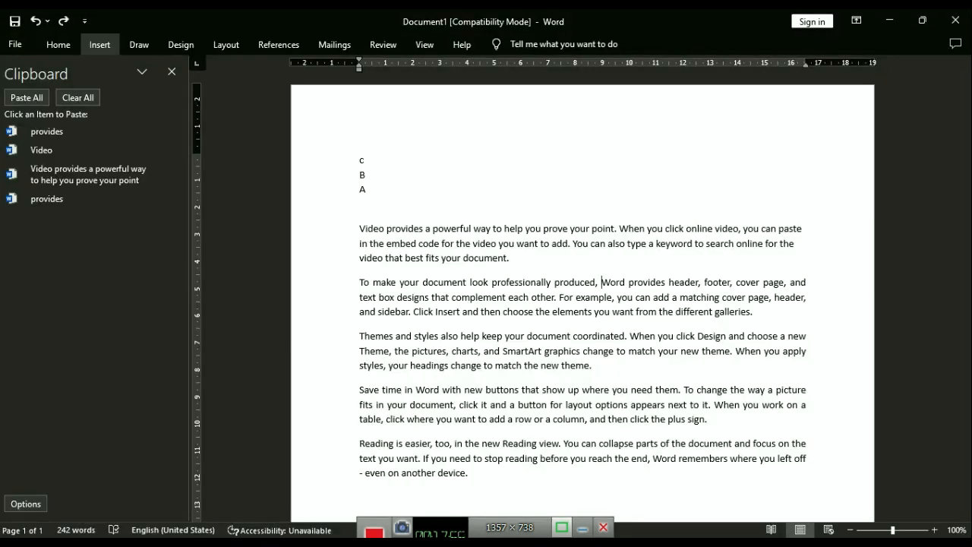
double_click(99, 45)
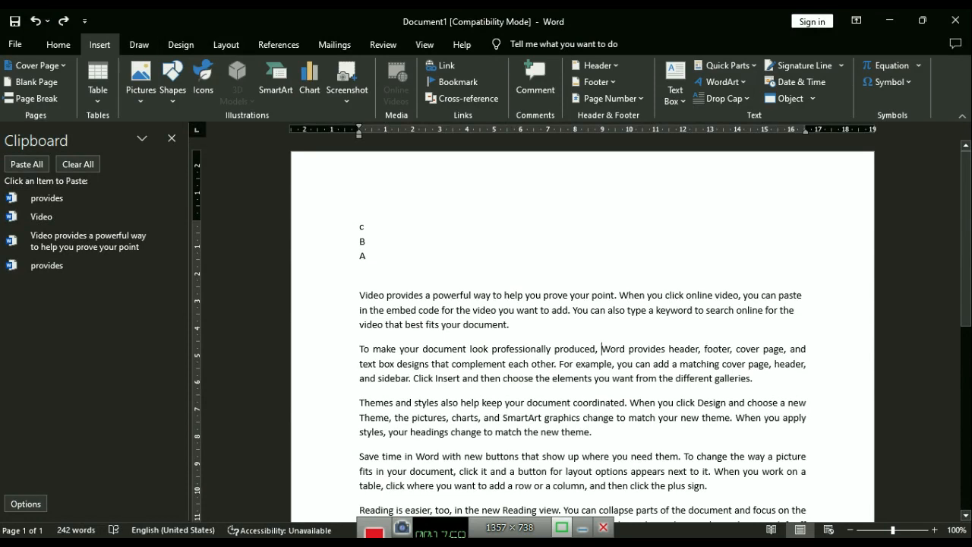
double_click(99, 44)
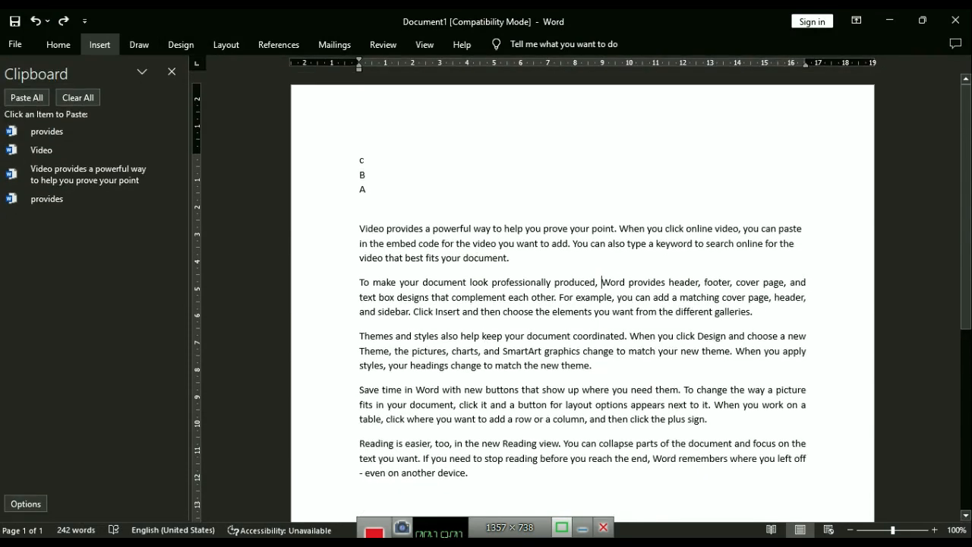
double_click(99, 45)
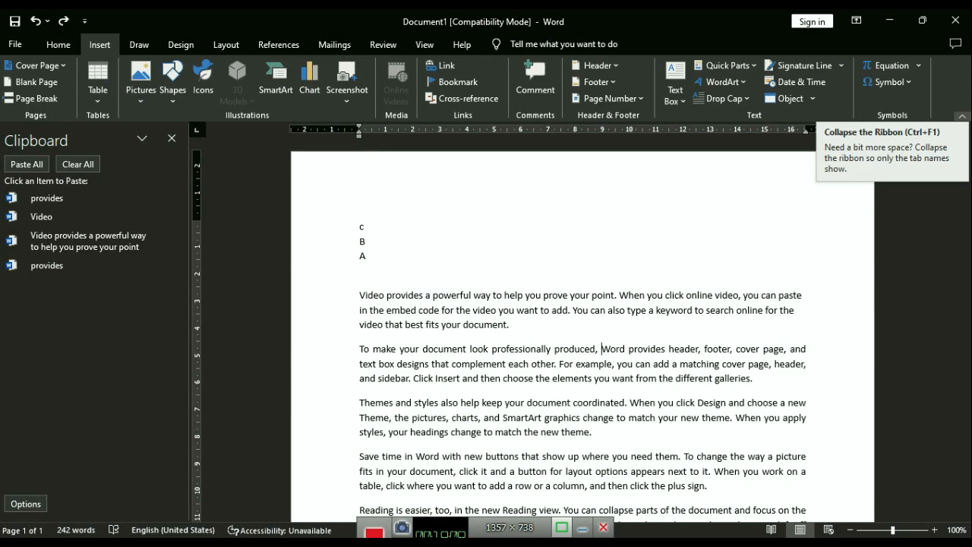
Collapse the ribbon while the Home commands are shown and expand it again on Home.
click(59, 45)
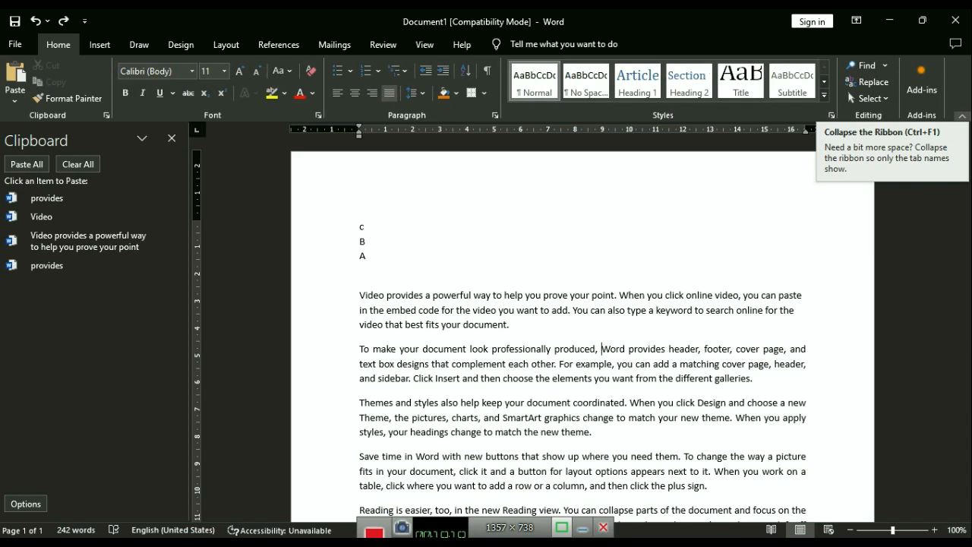
click(962, 115)
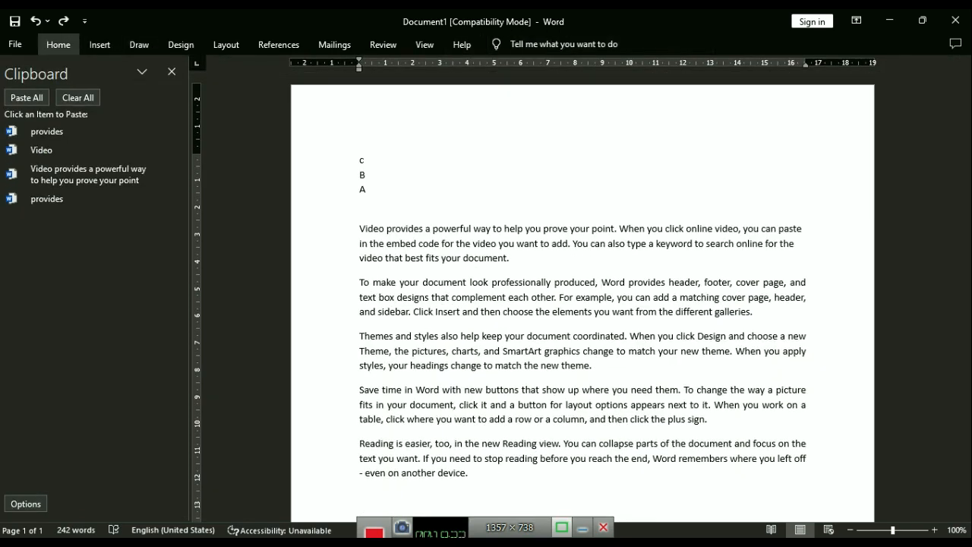
double_click(58, 44)
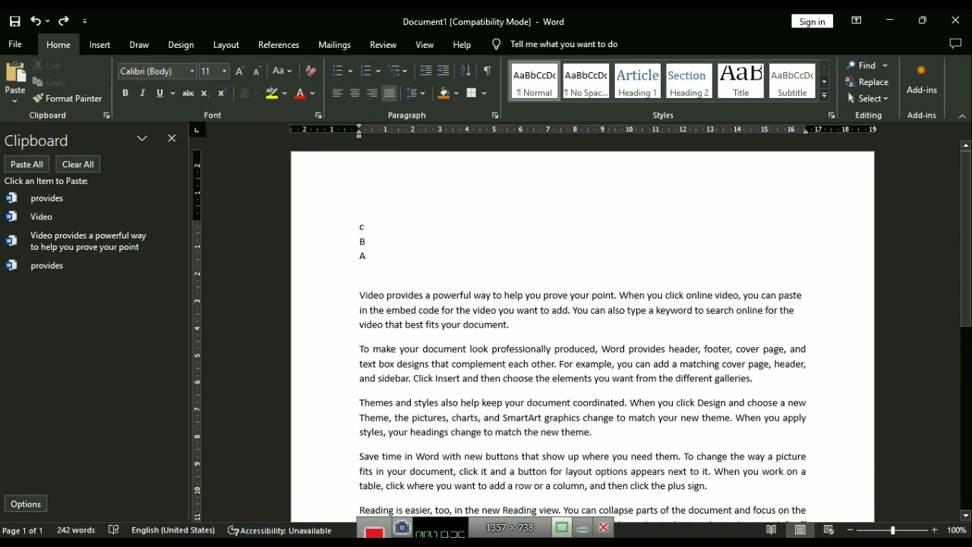